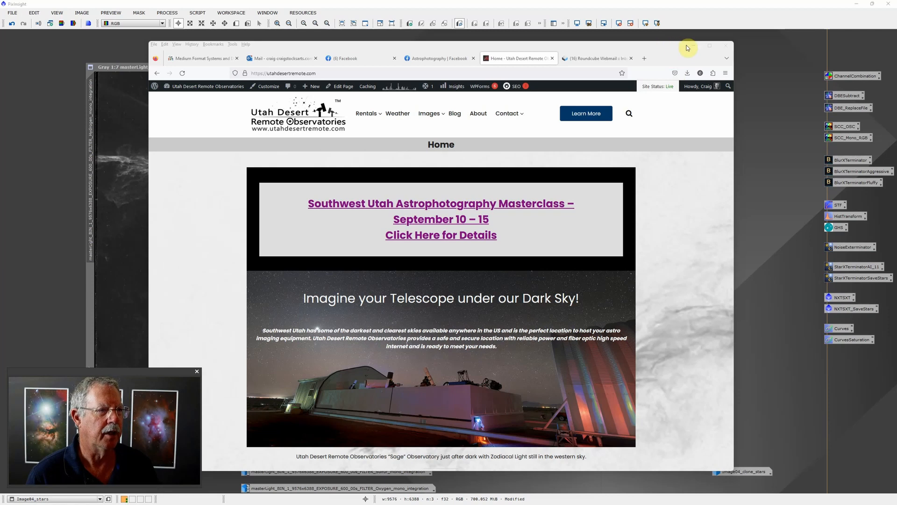
- Minimize the browser, set the Image04_stars and hydrogen master images apart, and restore the Image04_clone_stars image for viewing
left_click(693, 45)
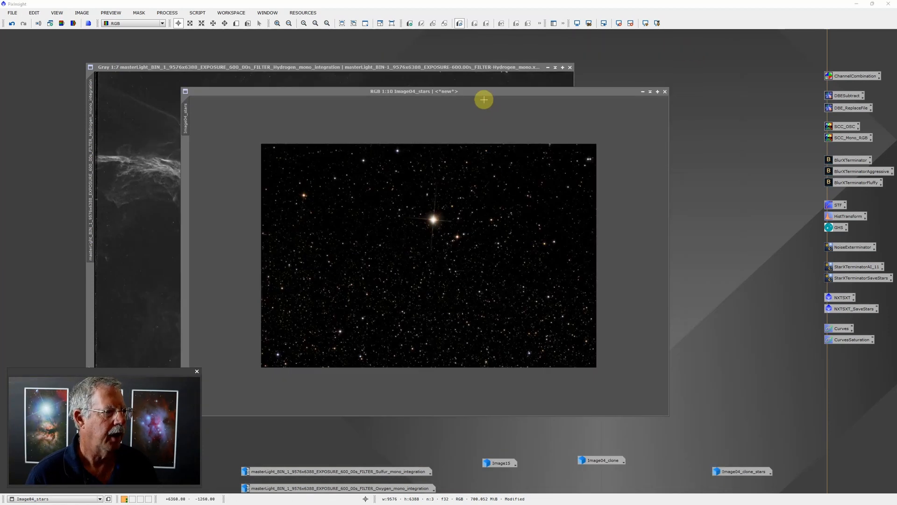
left_click_drag(486, 93, 676, 128)
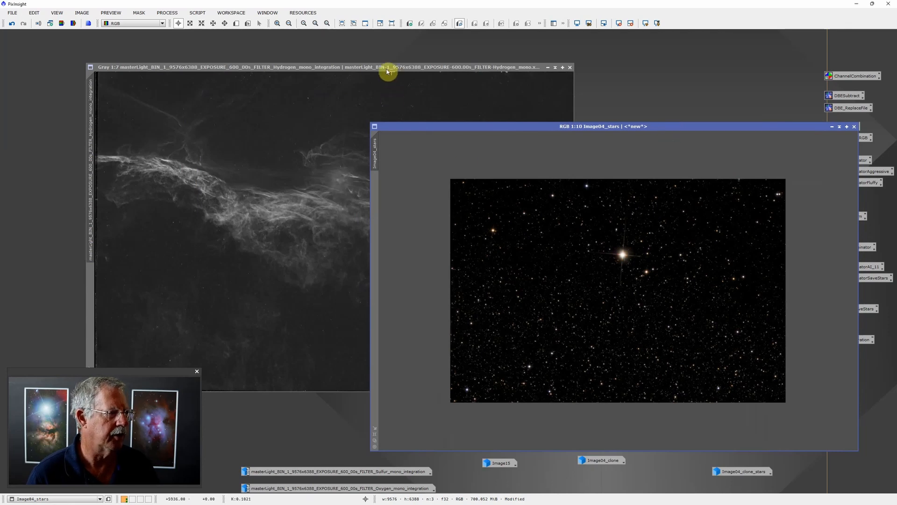
left_click_drag(391, 67, 360, 59)
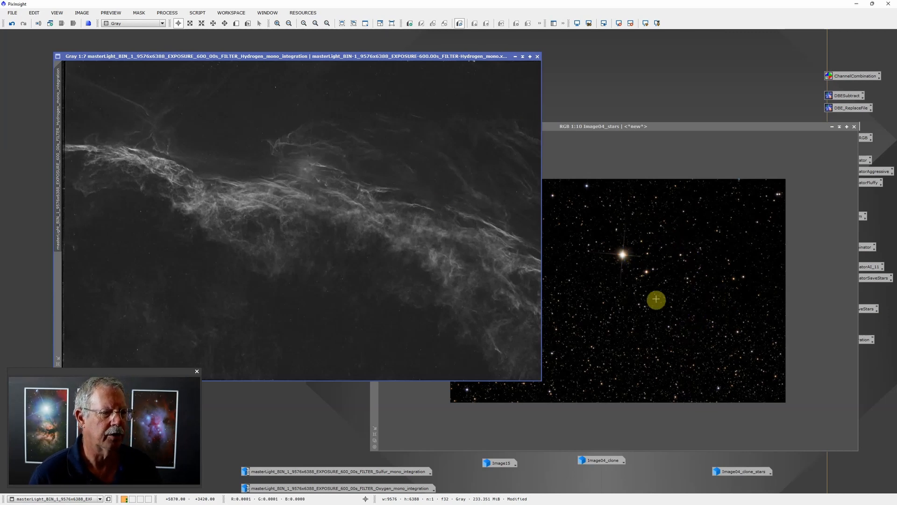
double_click(754, 472)
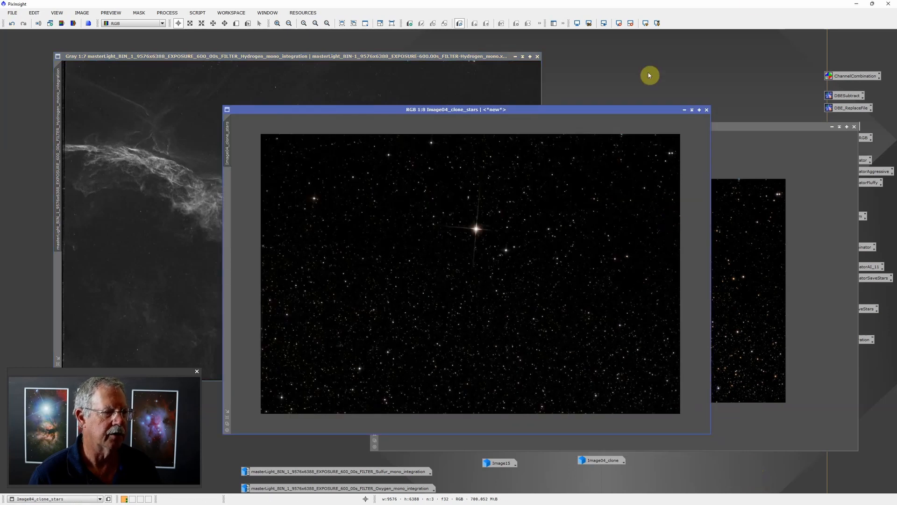
- Switch to Photoshop and start the Load Files into Stack script
left_click(857, 4)
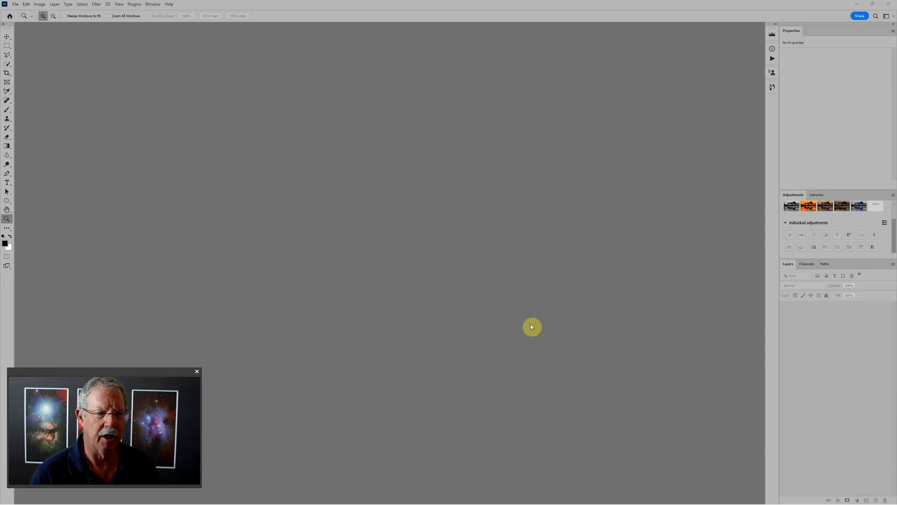
left_click(15, 5)
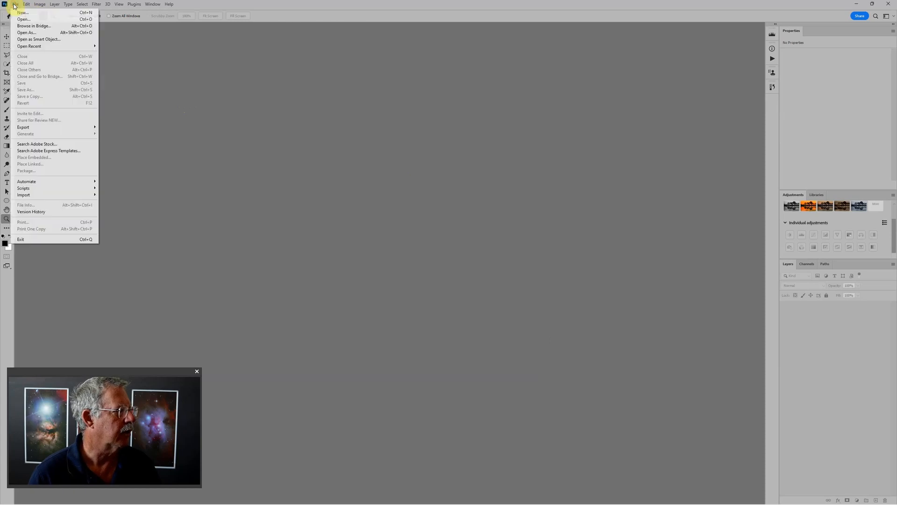
mouse_move(44, 187)
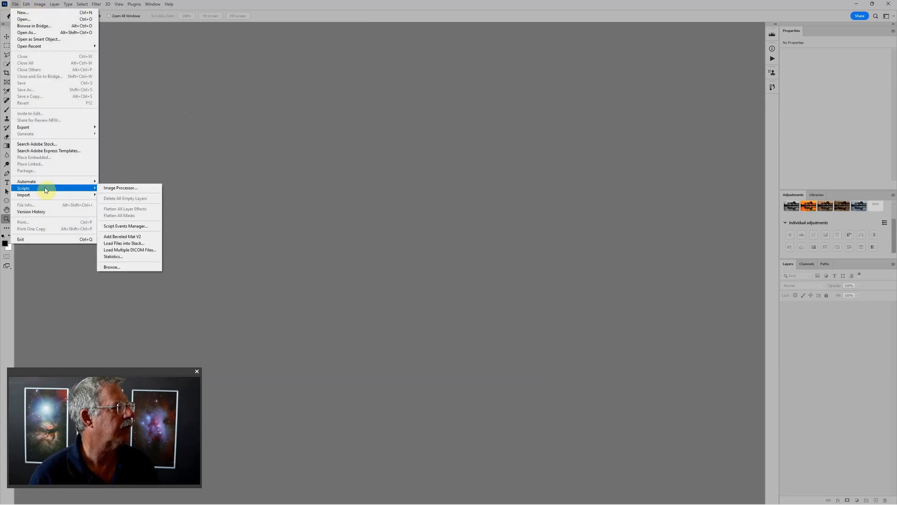
left_click(142, 237)
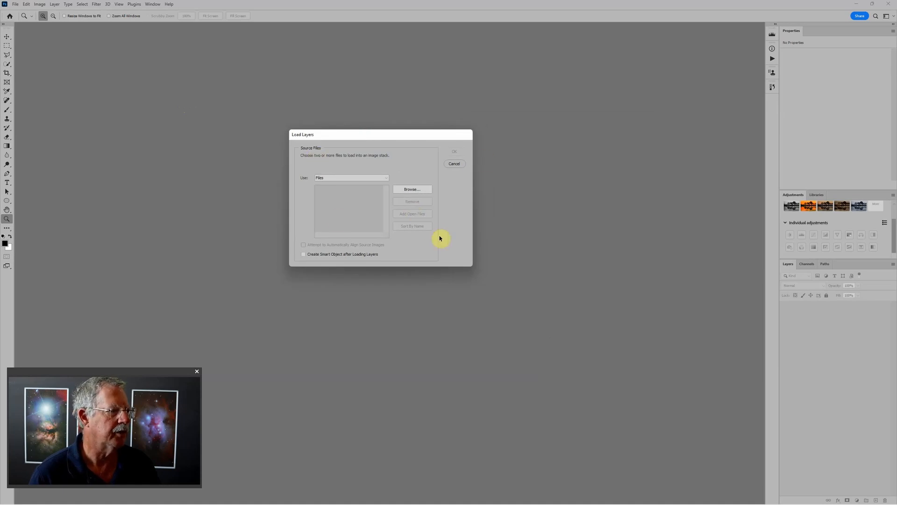
- Browse for source files in the Western Veil folder under Astro > NUC1 Data on the DATA (D:) drive
left_click(407, 190)
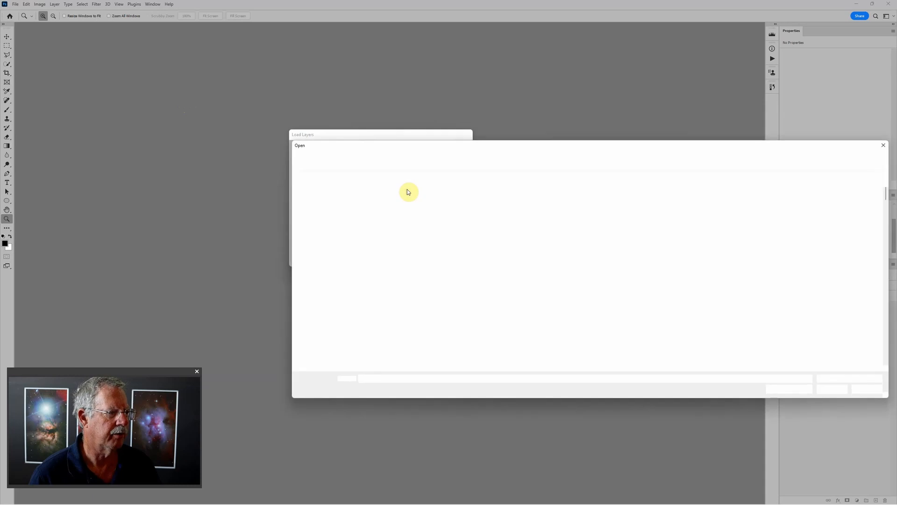
scroll(344, 326, "down", 1)
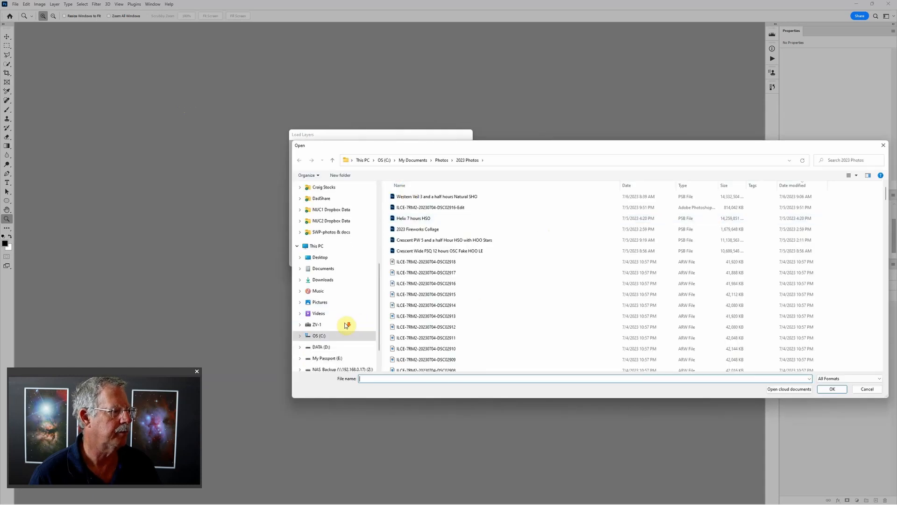
left_click(337, 347)
double_click(421, 200)
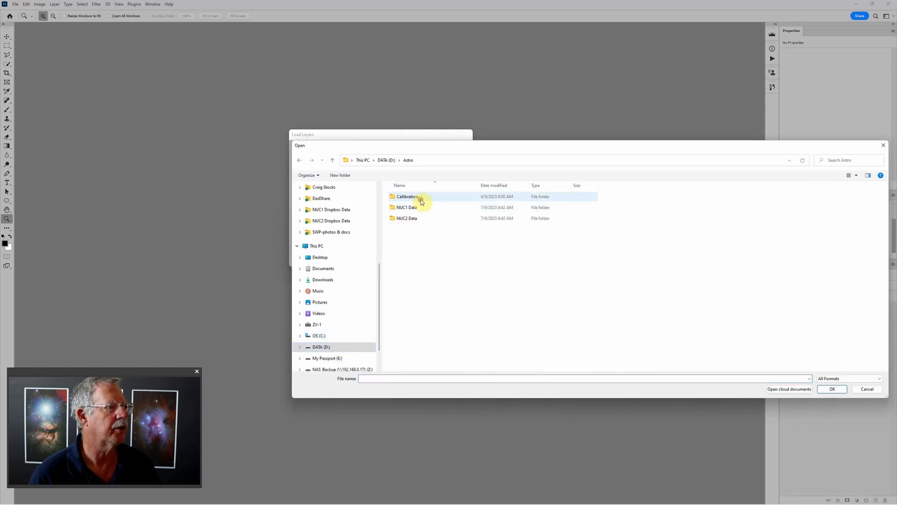
double_click(410, 206)
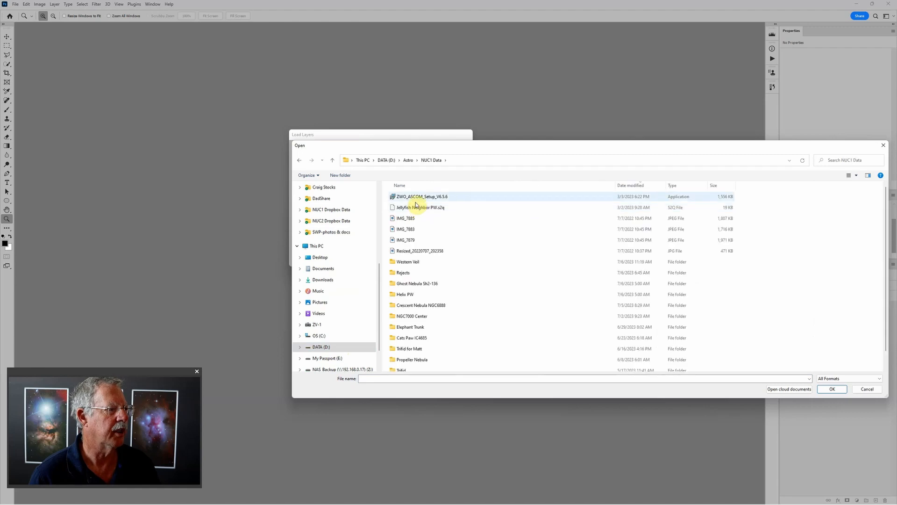
left_click(409, 263)
double_click(409, 263)
- Load the Hydrogen_mono 2, Oxygen_mono 2, Sulfur_mono 2, Fluffy Stars 2 and Sharp Stars 2 TIFF files as layers of one document
left_click(517, 198)
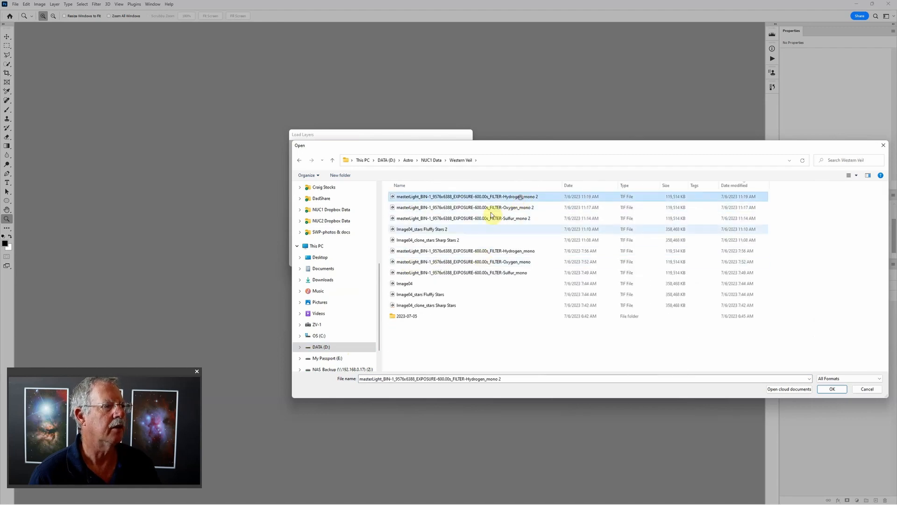
left_click(473, 240, "shift")
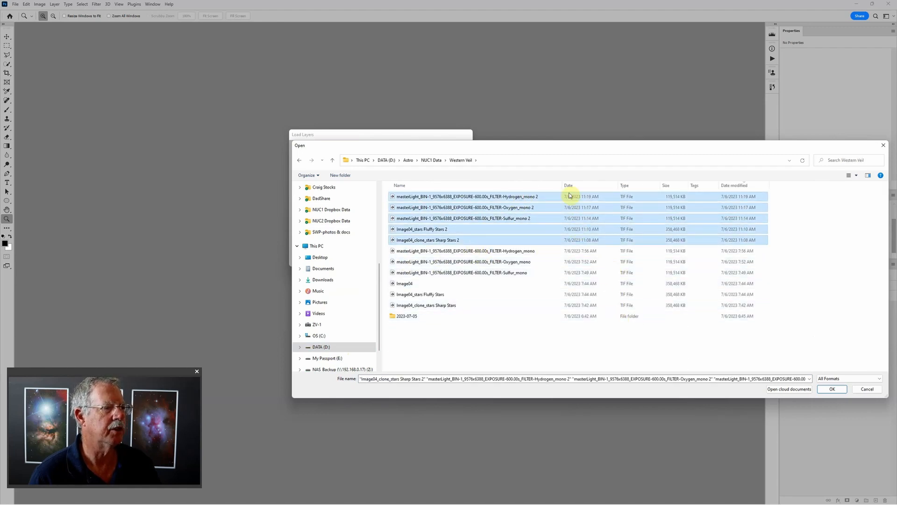
left_click(831, 388)
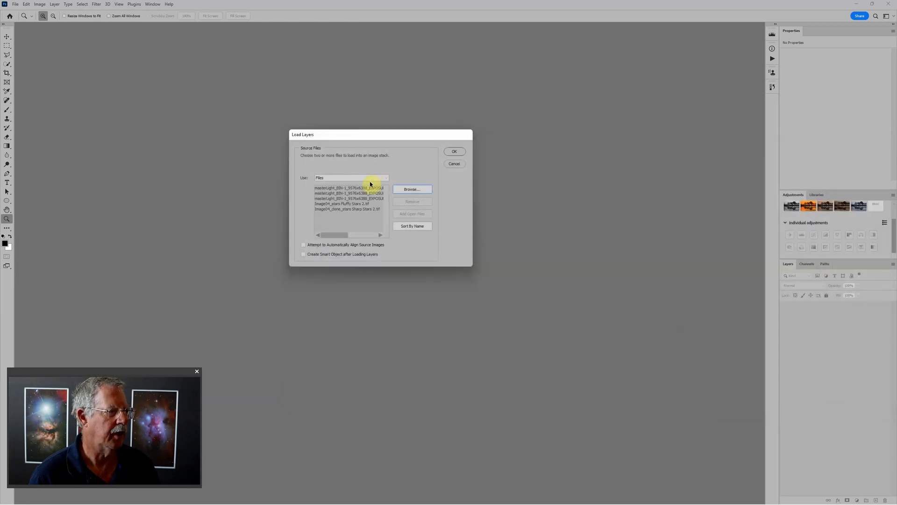
left_click(454, 152)
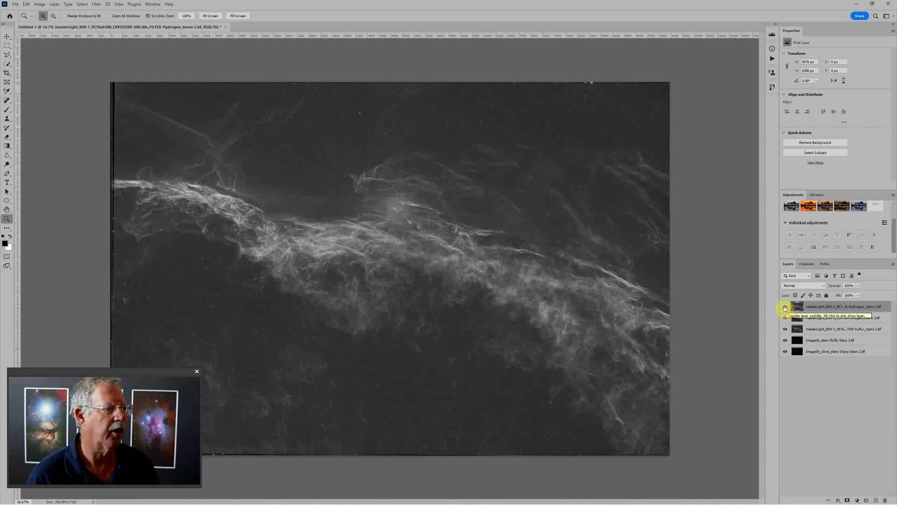
- Compare the hydrogen and oxygen layers, and hide the hydrogen, oxygen and sulfur layers so only the star layers show
left_click(785, 307)
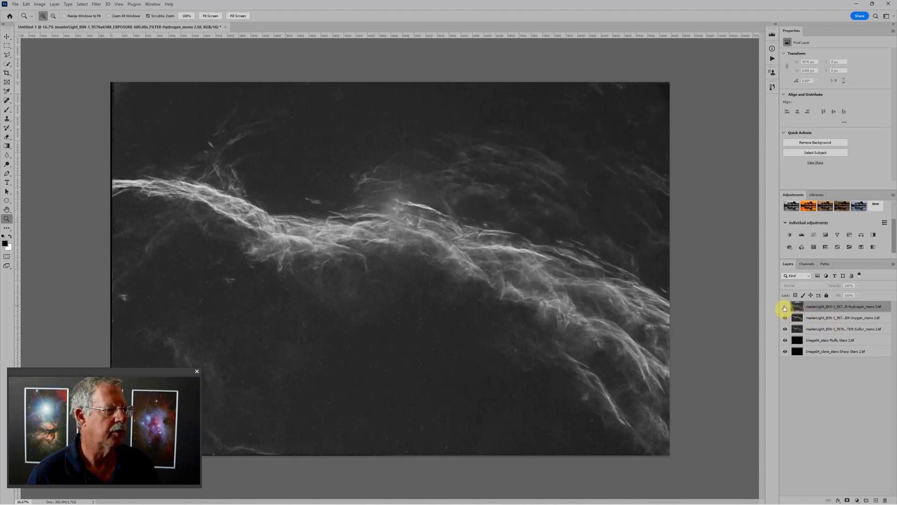
left_click(785, 307)
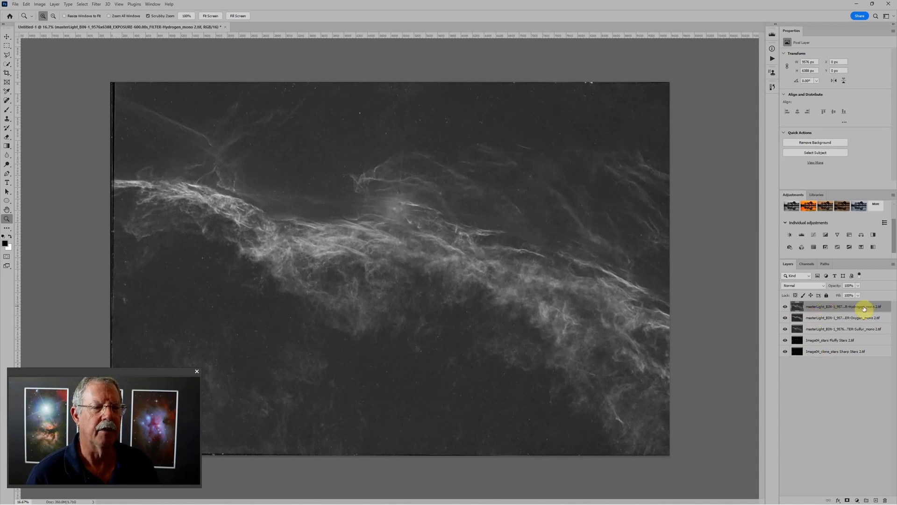
left_click(786, 307)
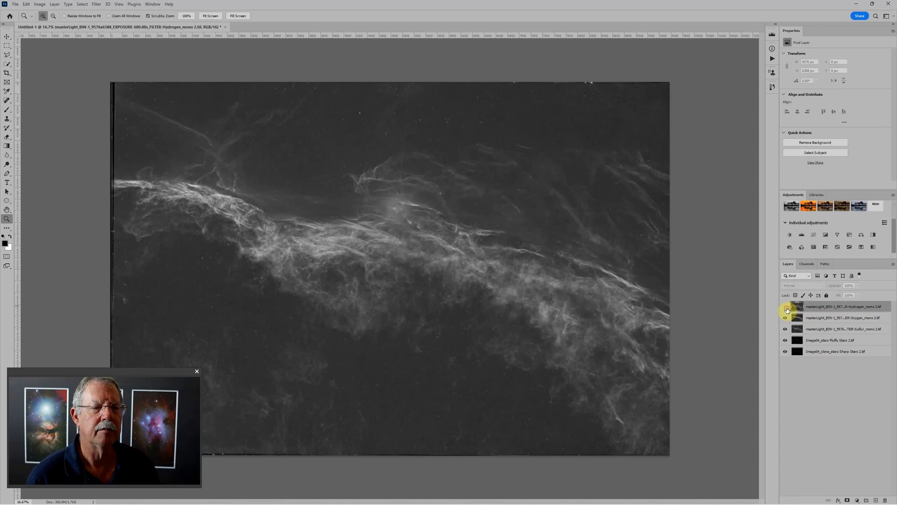
left_click(785, 318)
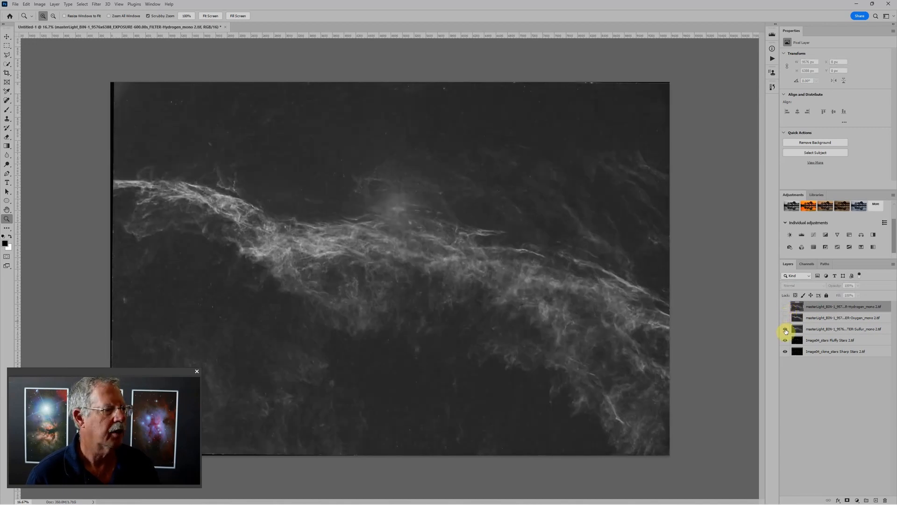
left_click(786, 330)
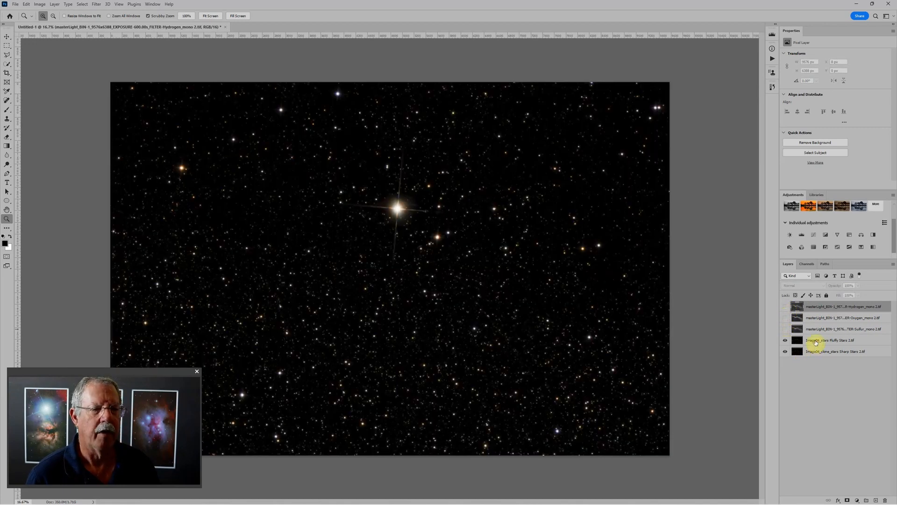
- Compare the fluffy and sharp stars by toggling the visibility of the Fluffy Stars layer, leaving it shown
left_click(815, 341)
left_click(786, 341)
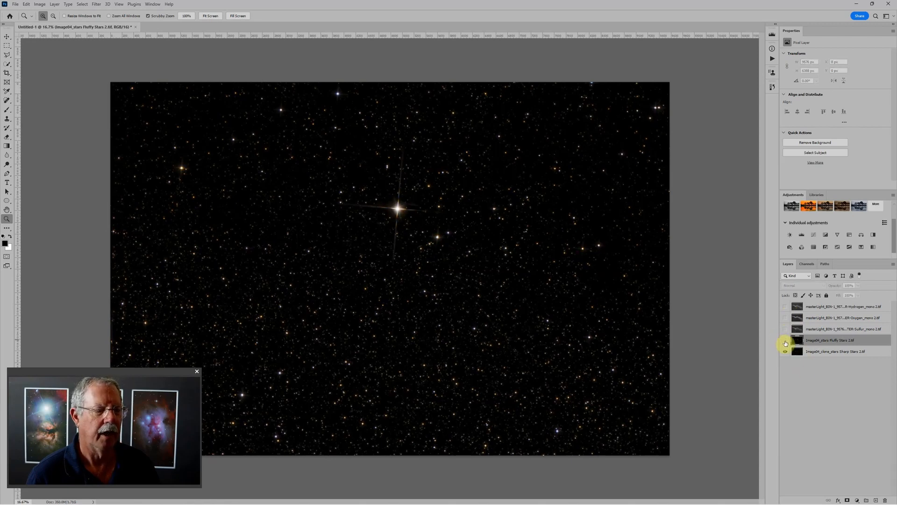
left_click(786, 342)
left_click(785, 342)
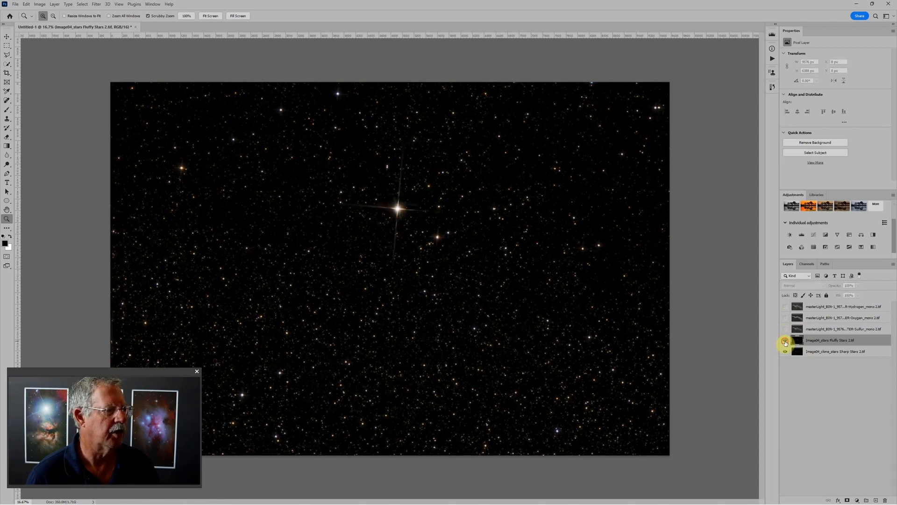
left_click(785, 342)
left_click(785, 342)
left_click(785, 342)
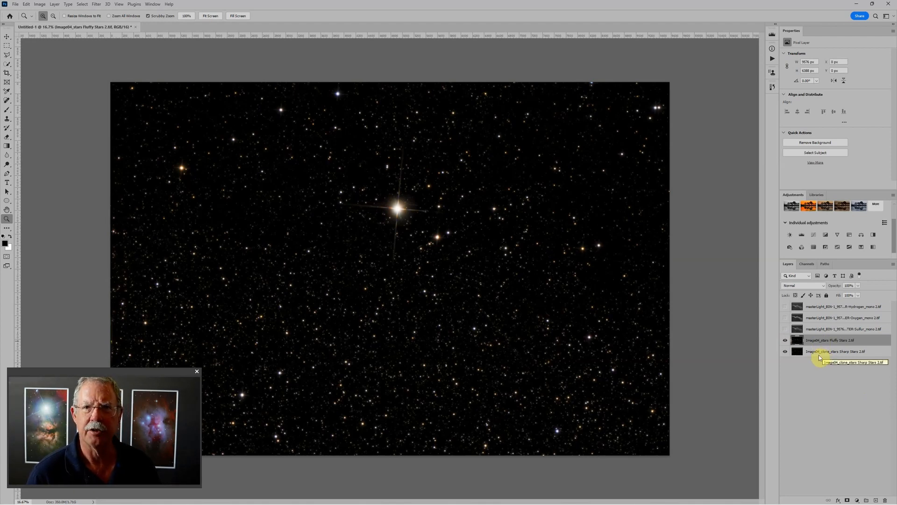
- Group the Fluffy Stars and Sharp Stars layers, name the group Stars and expand it
left_click(870, 352, "shift")
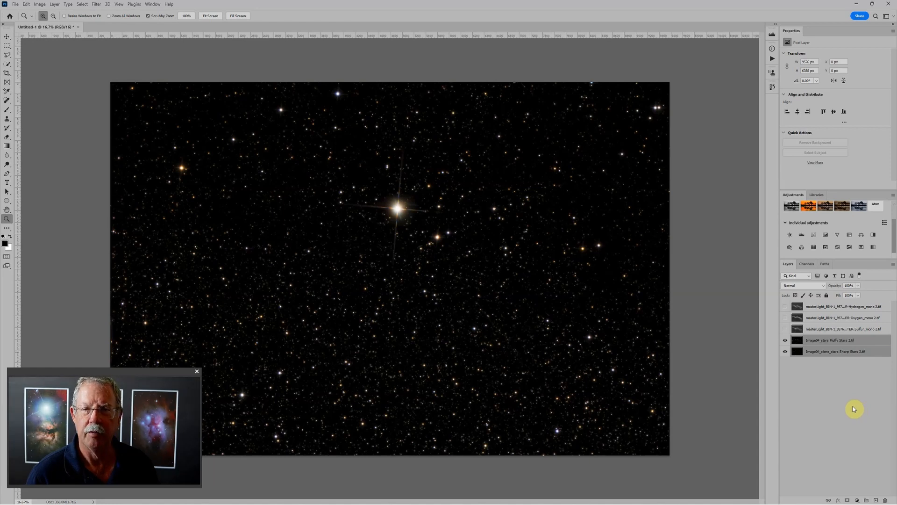
key("ctrl+g")
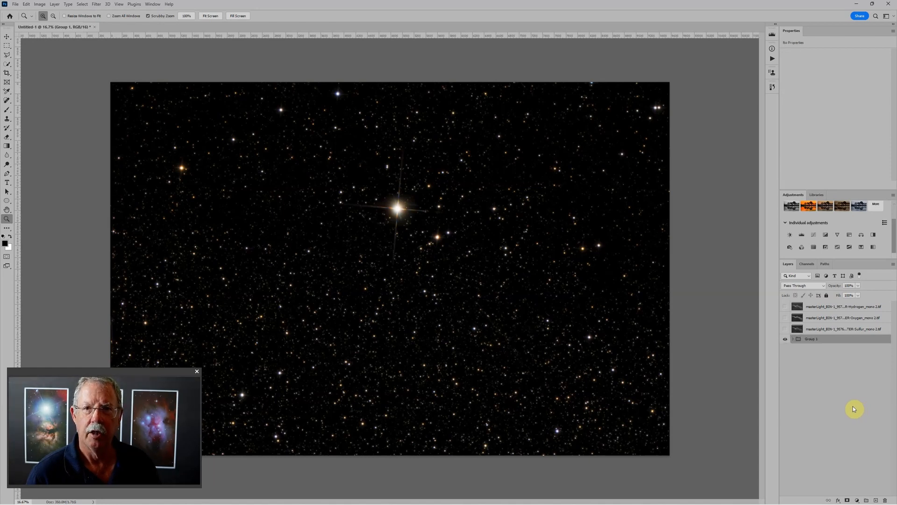
double_click(813, 339)
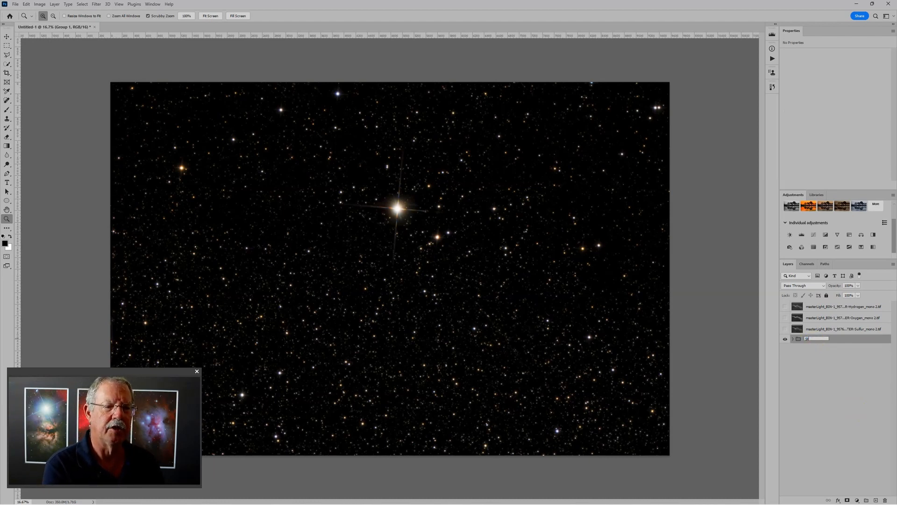
type("Stars")
key("Return")
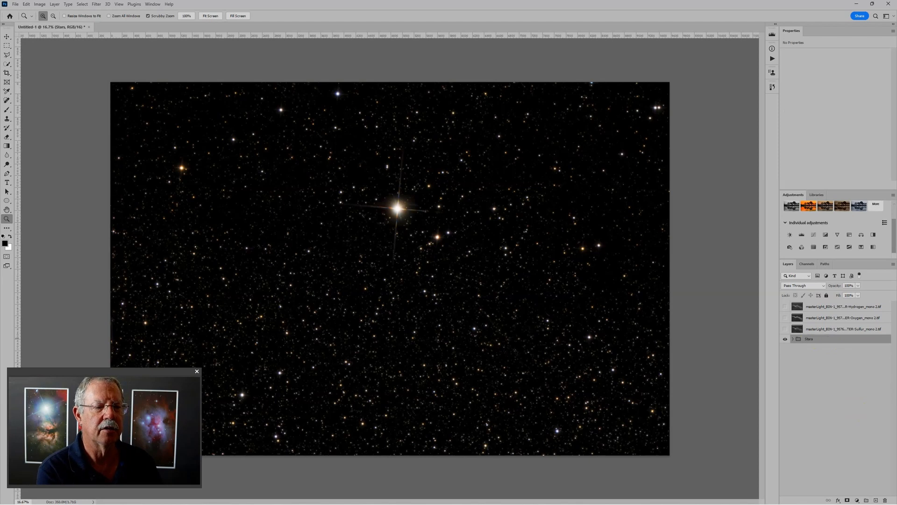
left_click(793, 339)
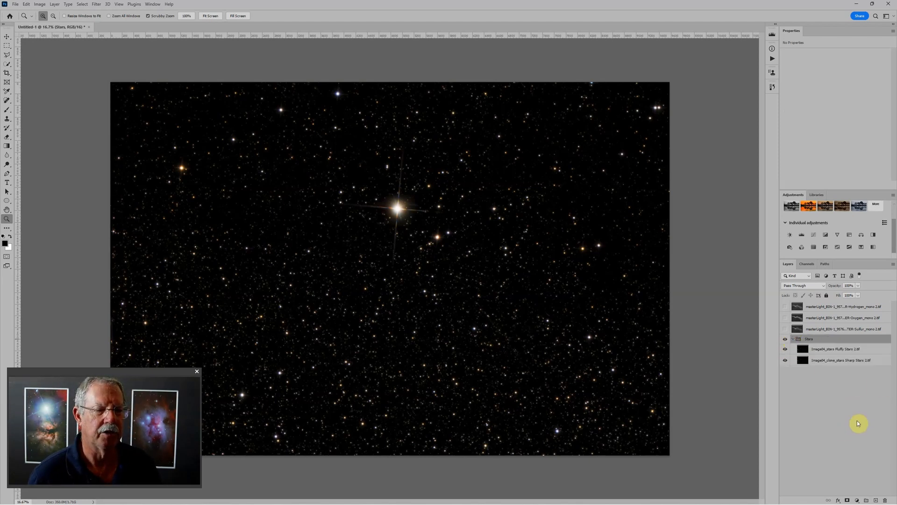
- Set the Fluffy Stars layer to the Lighten blend mode with 33% opacity
left_click(845, 352)
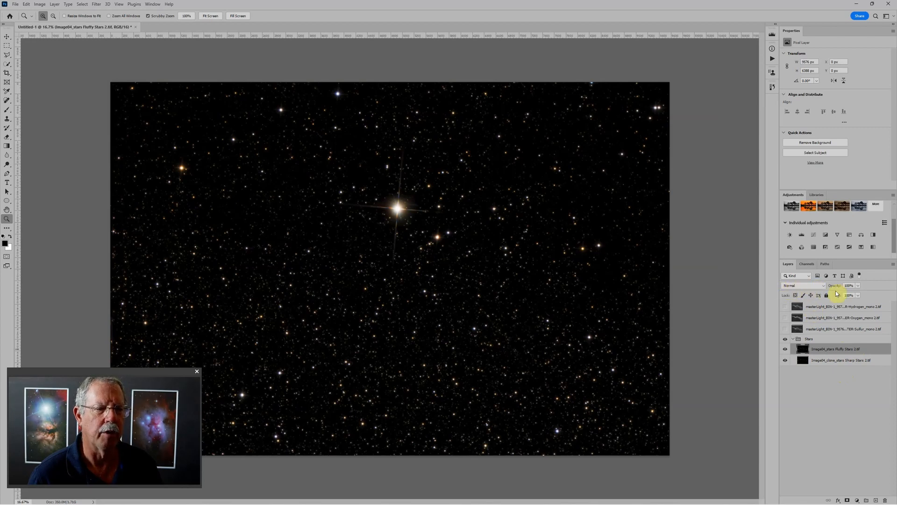
left_click(824, 286)
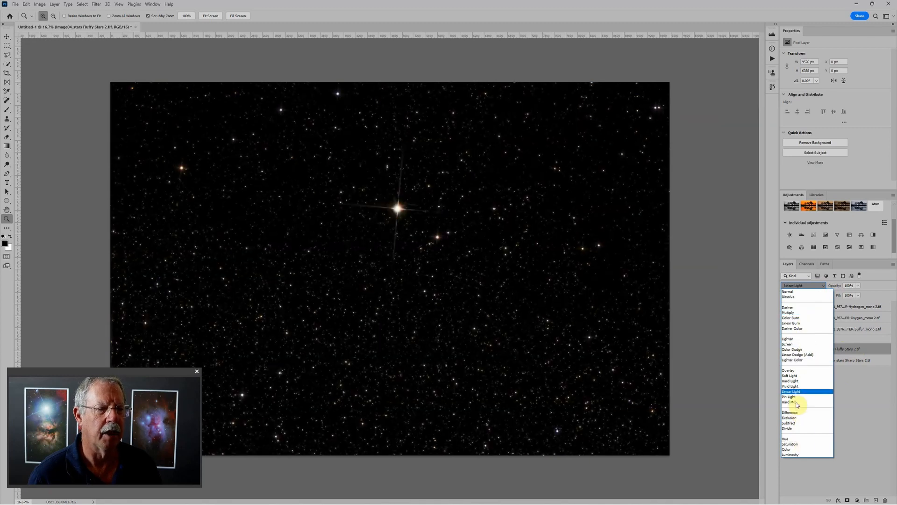
left_click(798, 341)
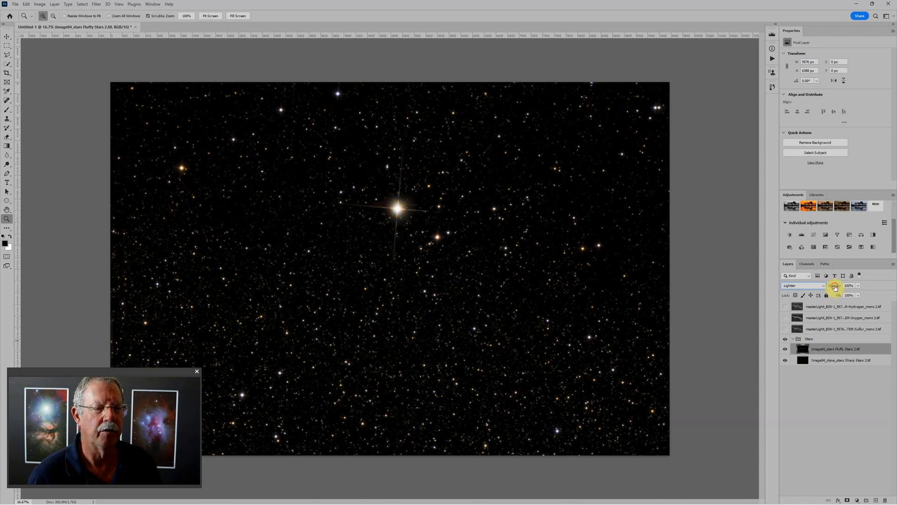
mouse_move(836, 287)
left_mouse_down()
mouse_move(784, 286)
mouse_move(868, 289)
mouse_move(822, 291)
mouse_move(832, 285)
left_mouse_up()
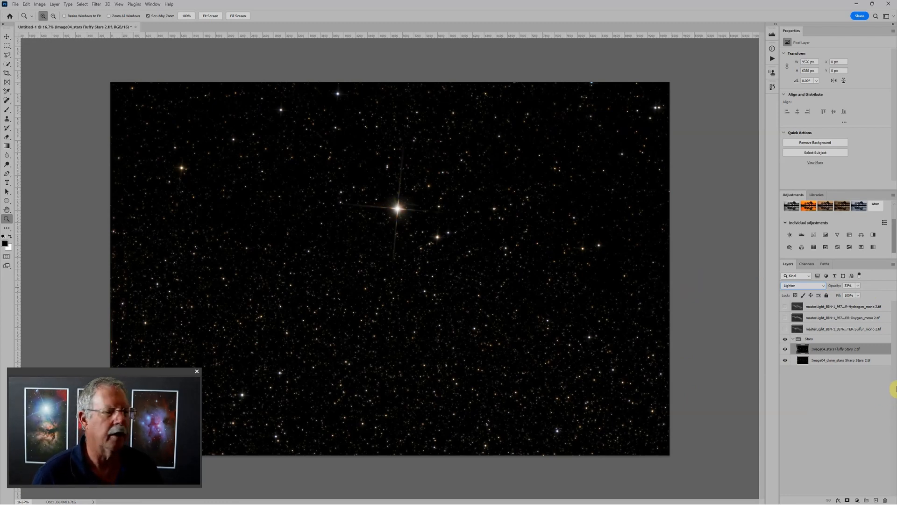
- Set the Stars group to the Screen blend mode
left_click(821, 340)
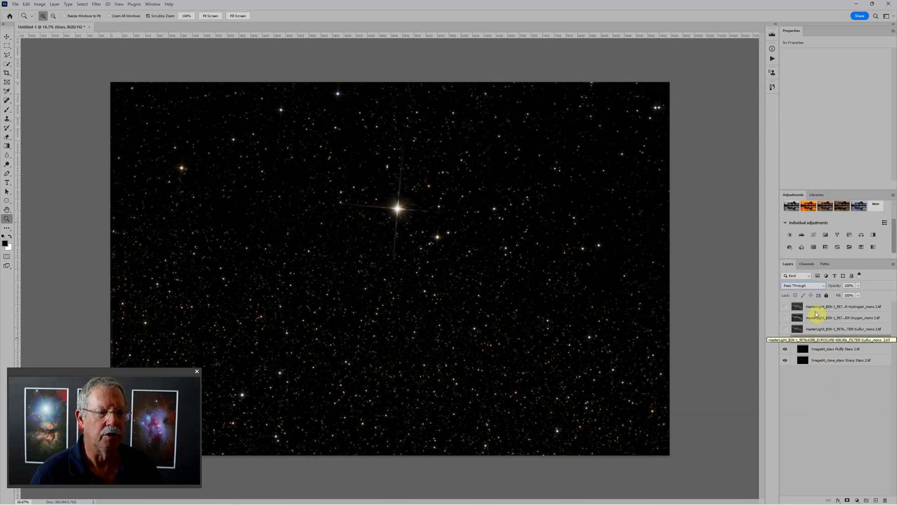
left_click(823, 288)
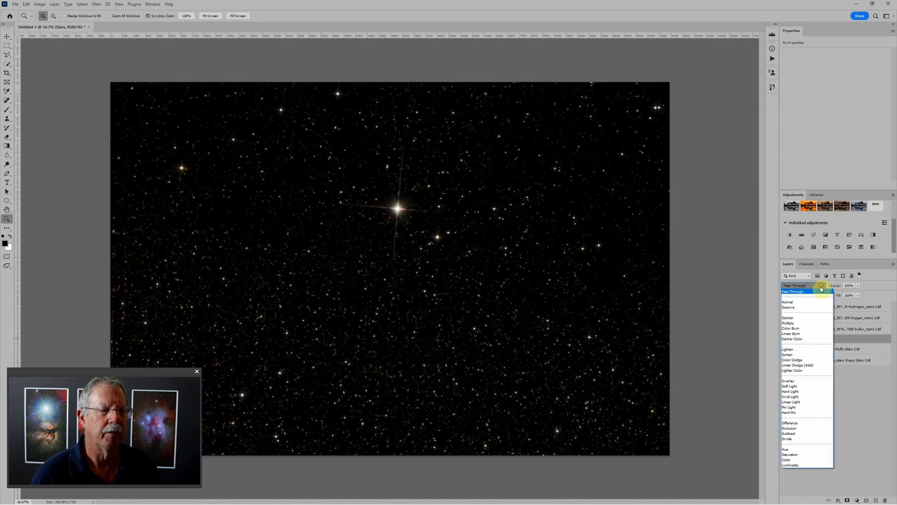
left_click(796, 356)
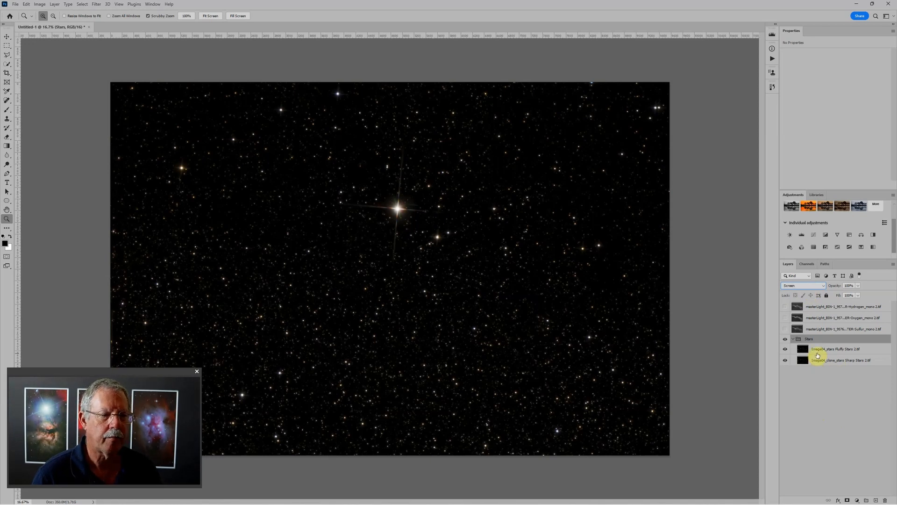
- Collapse the Stars group, move it above the hydrogen, oxygen and sulfur layers, and hide it
left_click(793, 339)
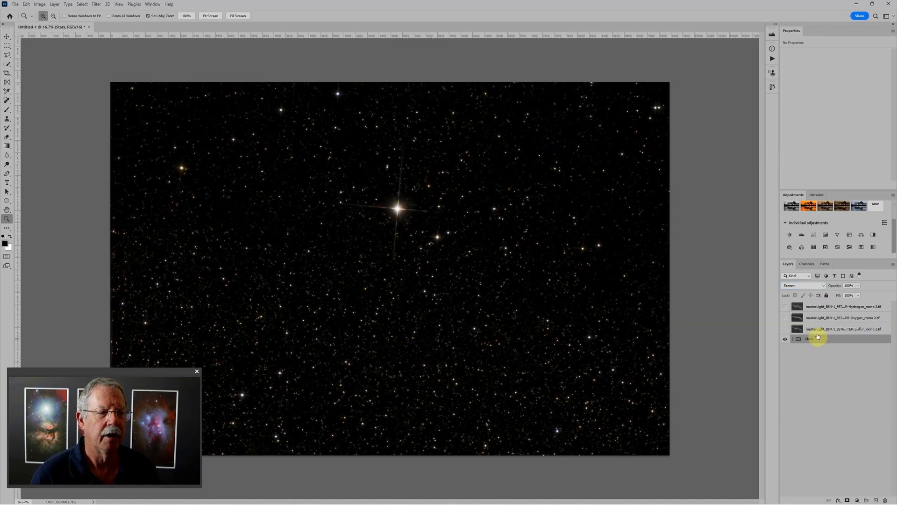
left_click_drag(819, 341, 822, 302)
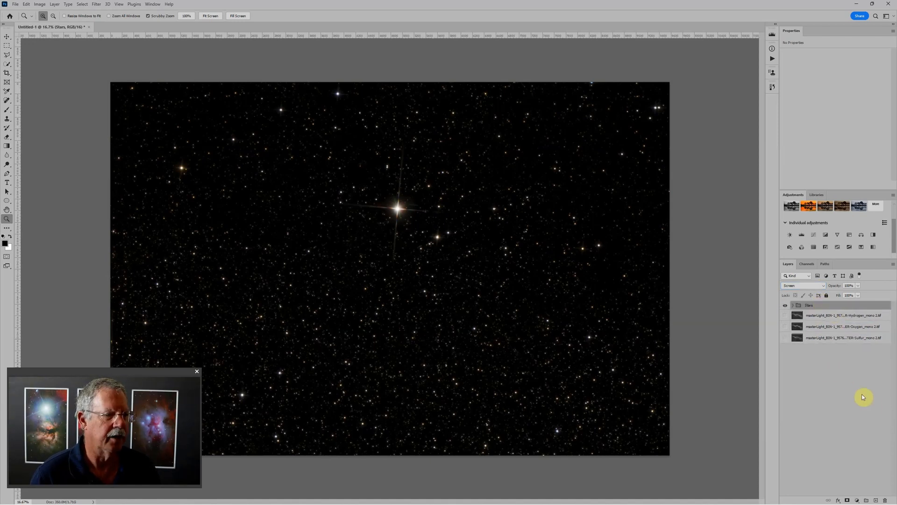
left_click(785, 306)
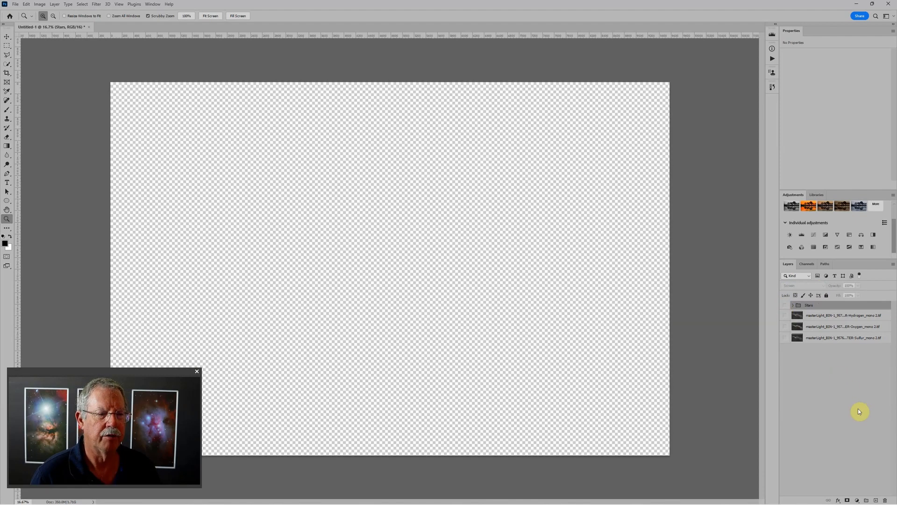
- Show the hydrogen layer, place it in a group named Hydrogen, and add a Levels adjustment layer inside that group
left_click(825, 315)
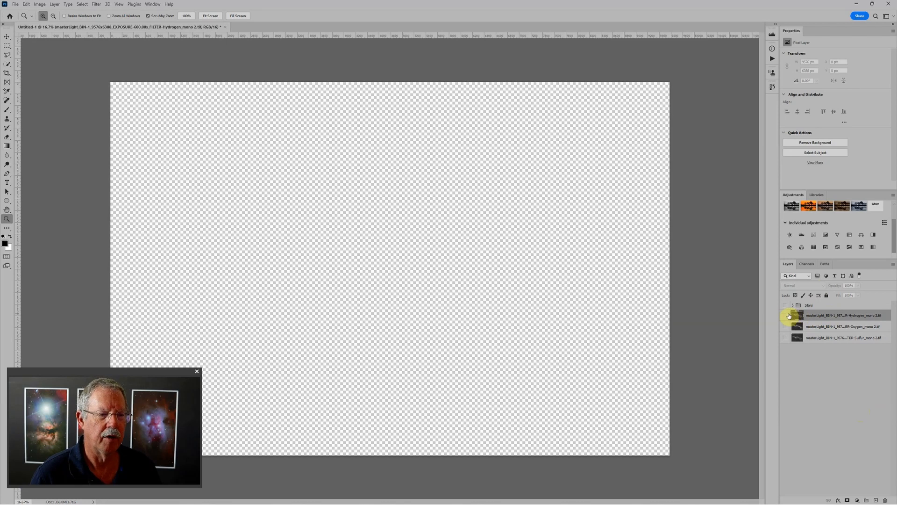
left_click(788, 315)
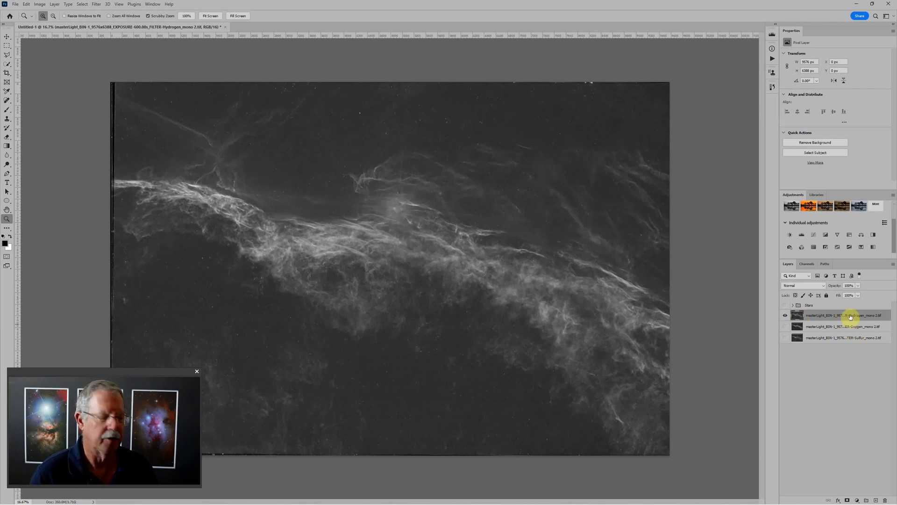
key("ctrl+g")
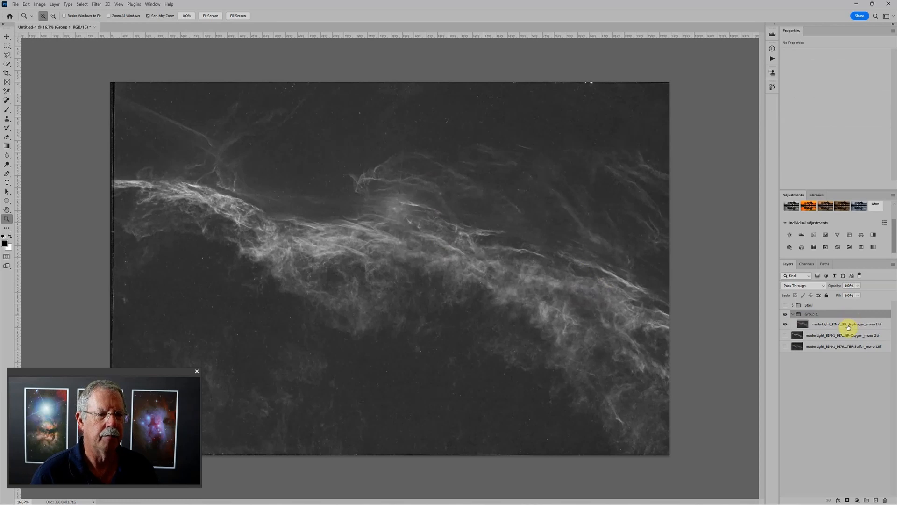
double_click(811, 314)
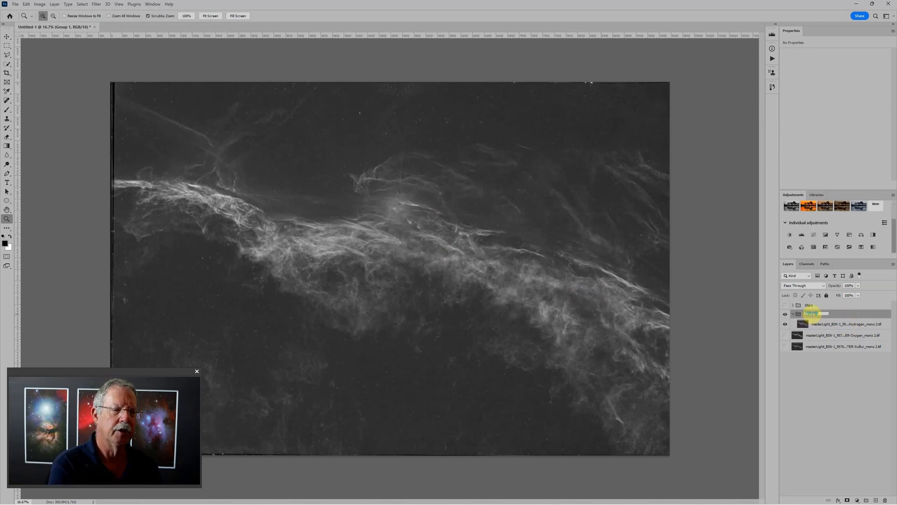
type("Hydrogen")
key("Return")
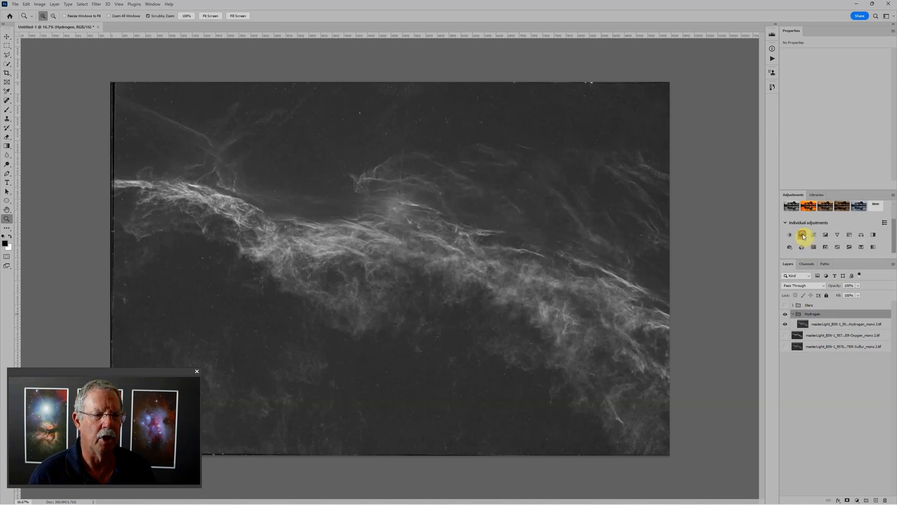
left_click(802, 235)
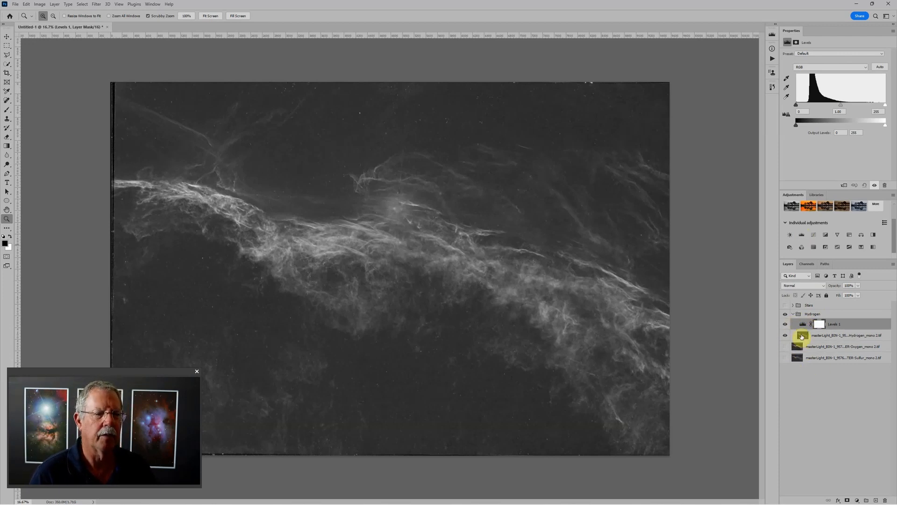
- Remove the vertical diffraction streak above the central star glow on the hydrogen image with the content-aware Spot Healing Brush
left_click(803, 336)
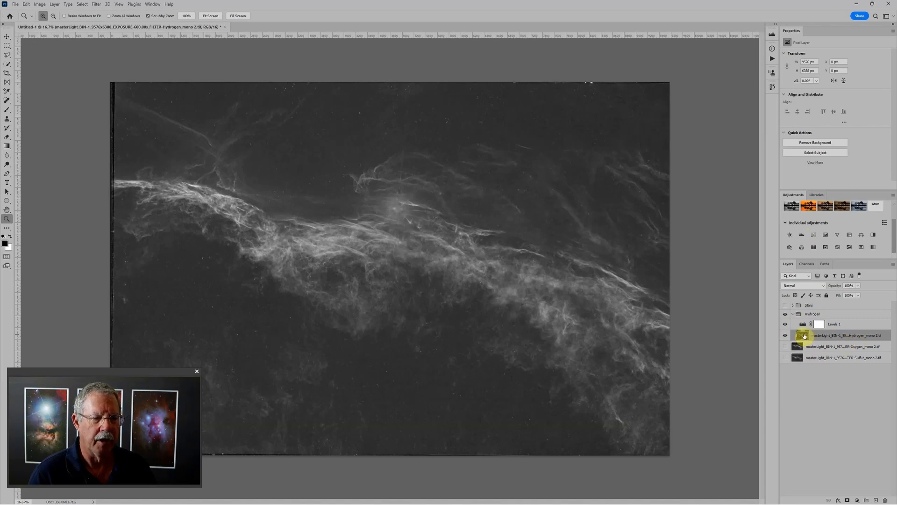
left_click_drag(398, 194, 419, 256)
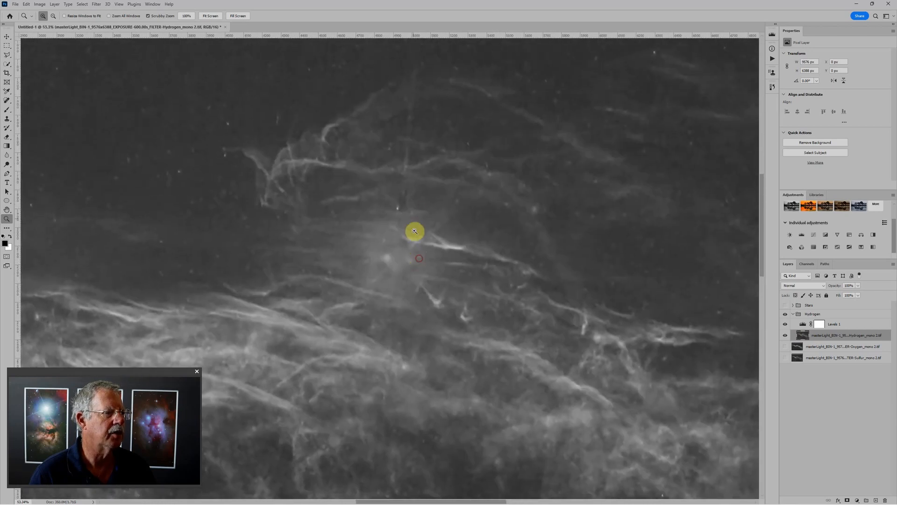
scroll(422, 187, "down", 1)
scroll(422, 187, "up", 1)
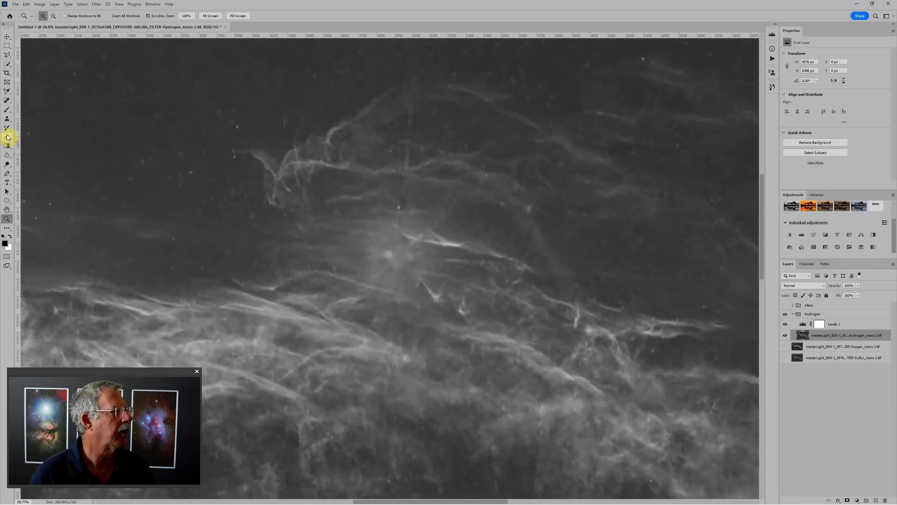
left_click(7, 101)
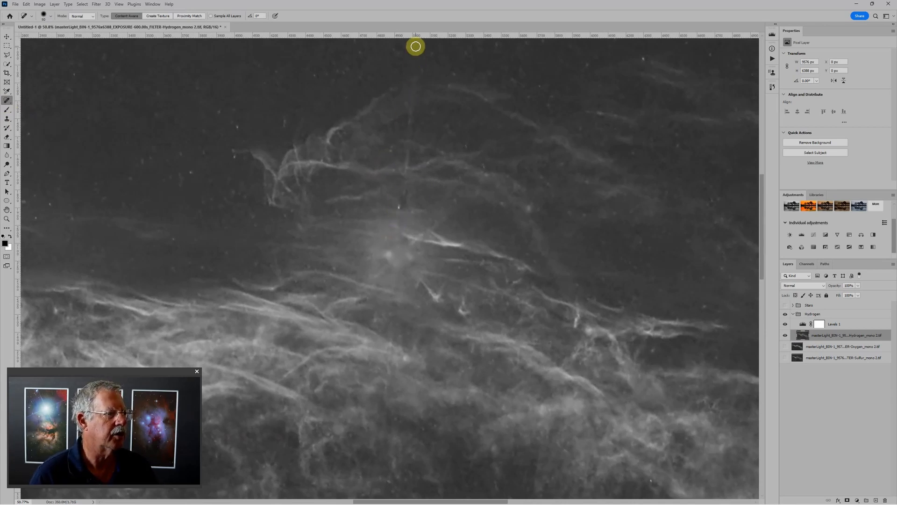
key("bracketright")
key("bracketright")
key("bracketright")
key("bracketright")
key("bracketright")
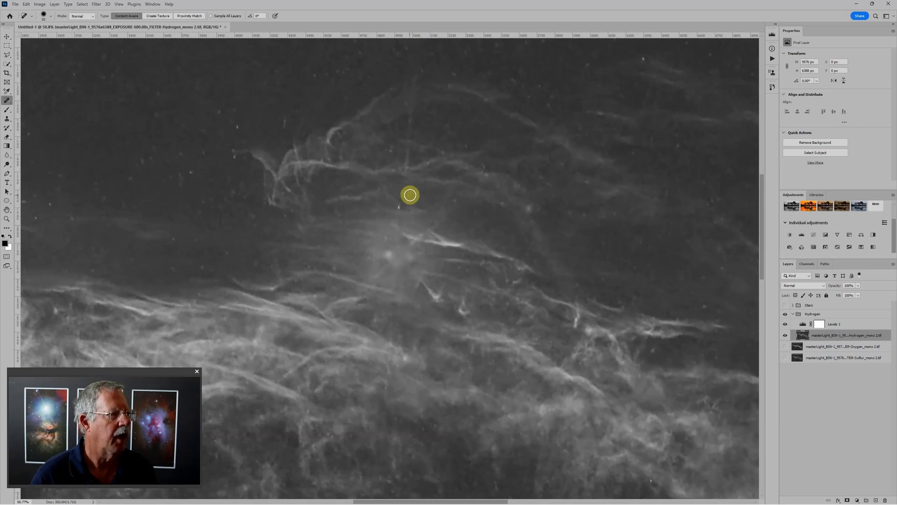
key("bracketleft")
key("bracketleft")
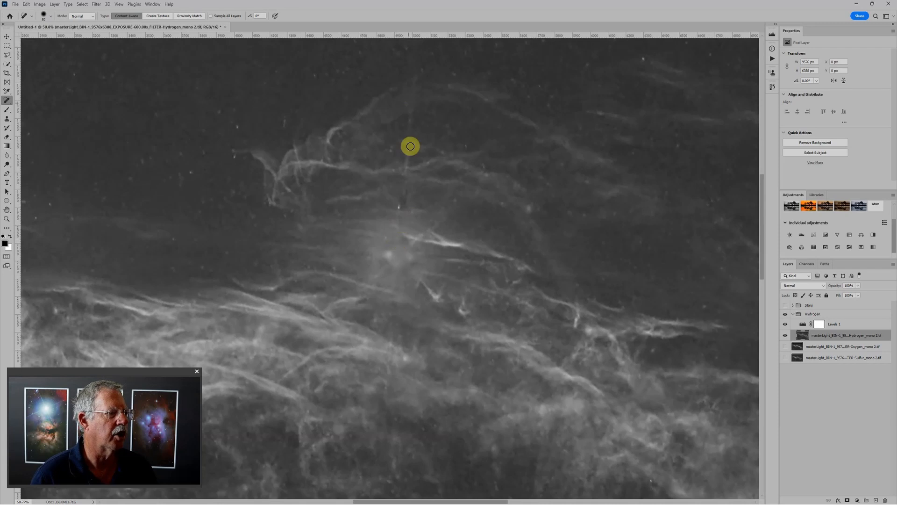
left_click_drag(417, 54, 398, 254)
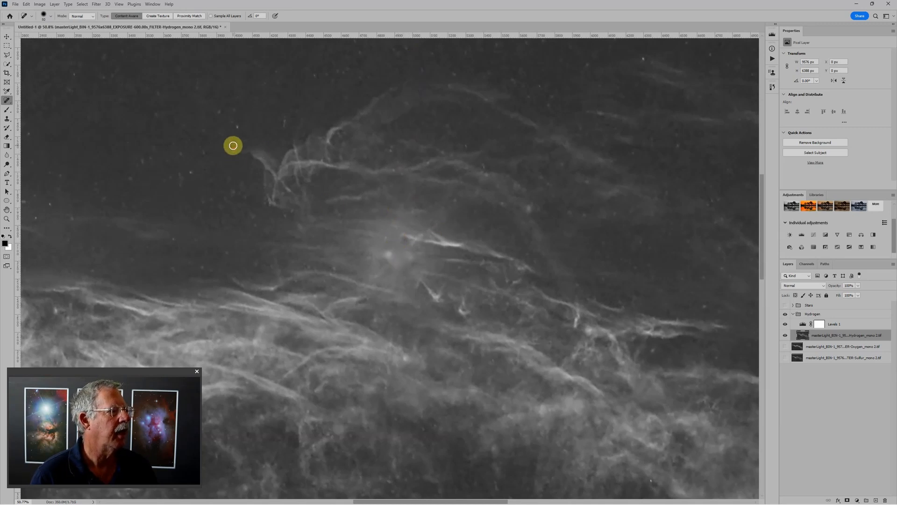
- Heal the small bright spot beside the upper filament and the bright star residue in the central glow of the hydrogen image
left_click(239, 121)
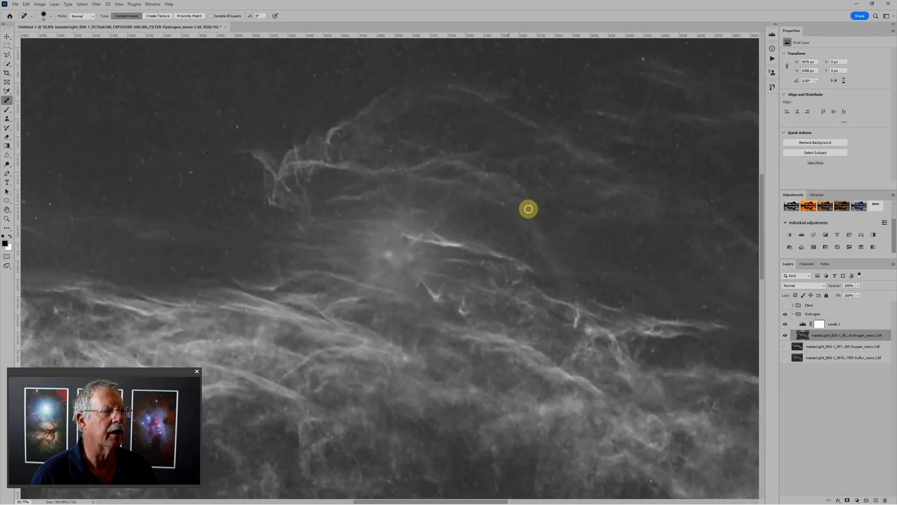
left_click(388, 253)
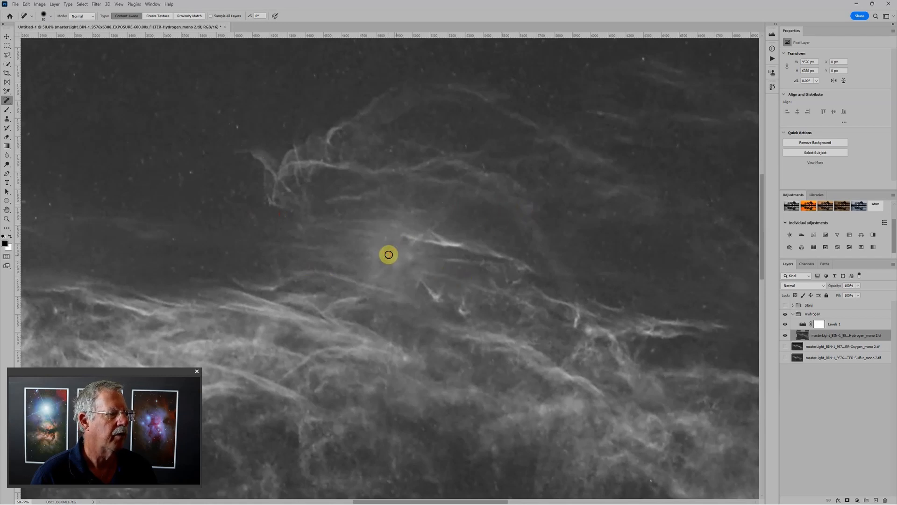
left_click(408, 255)
left_click(392, 253)
left_click(392, 257)
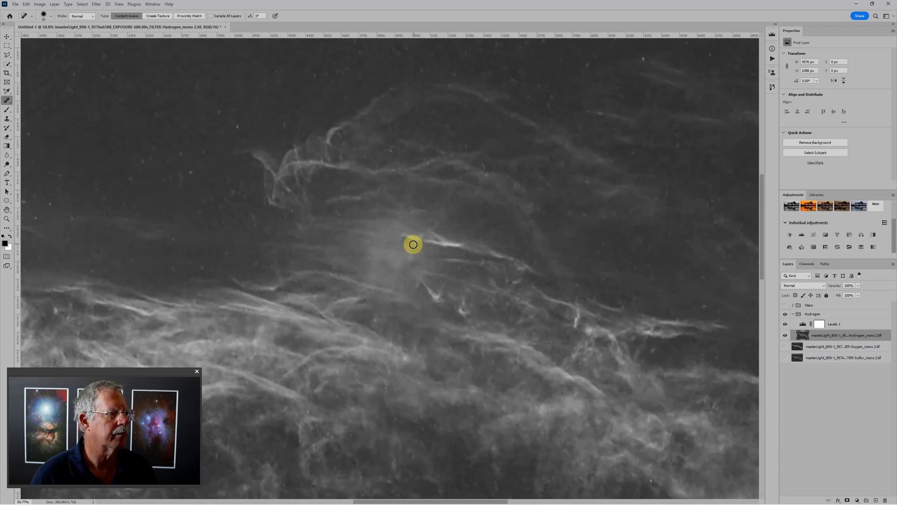
left_click_drag(421, 236, 420, 235)
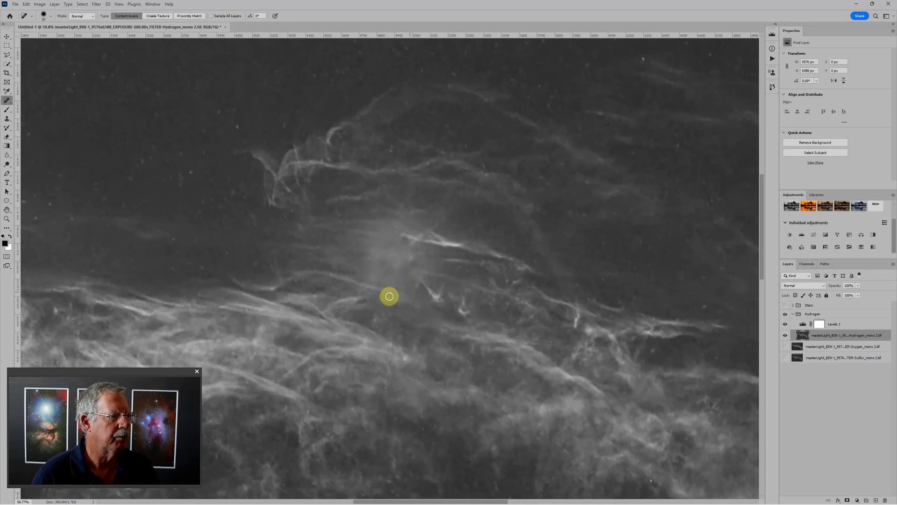
- Add a new empty layer directly above the hydrogen image and set its blend mode to Soft Light
scroll(397, 260, "down", 3)
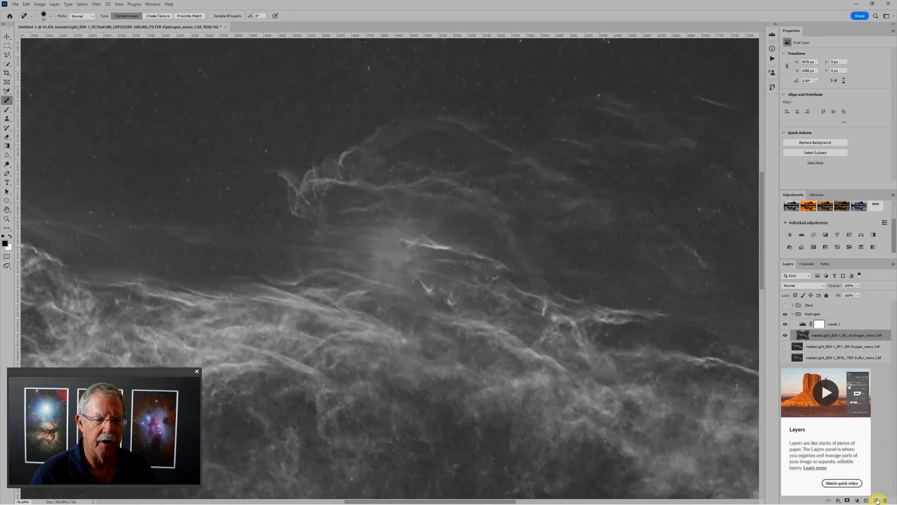
left_click(876, 500)
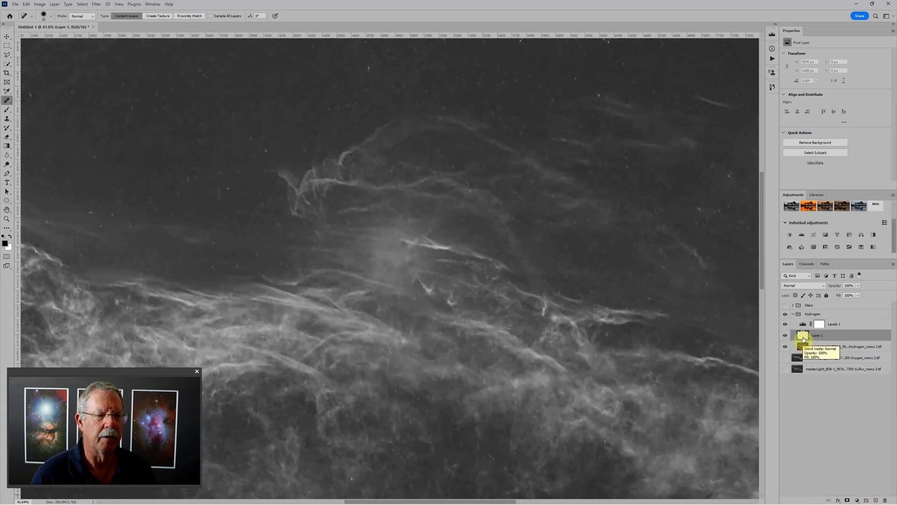
left_click(801, 285)
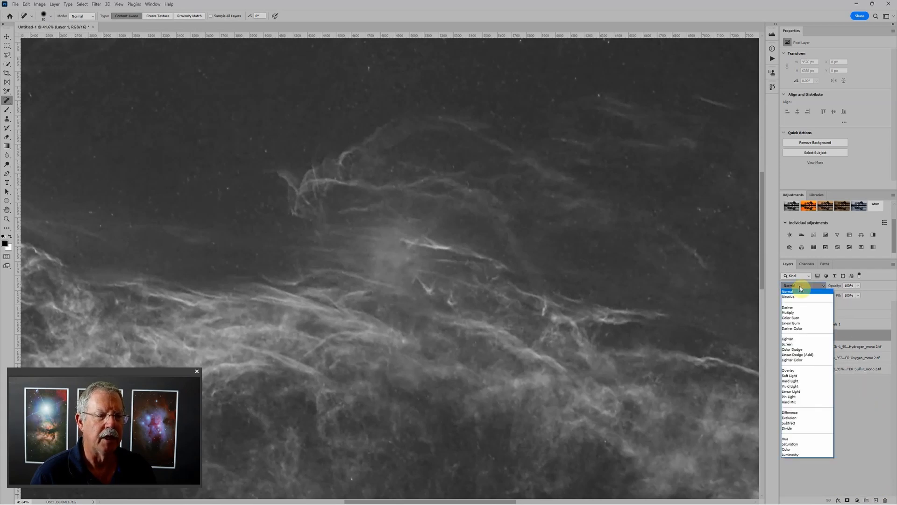
left_click(794, 376)
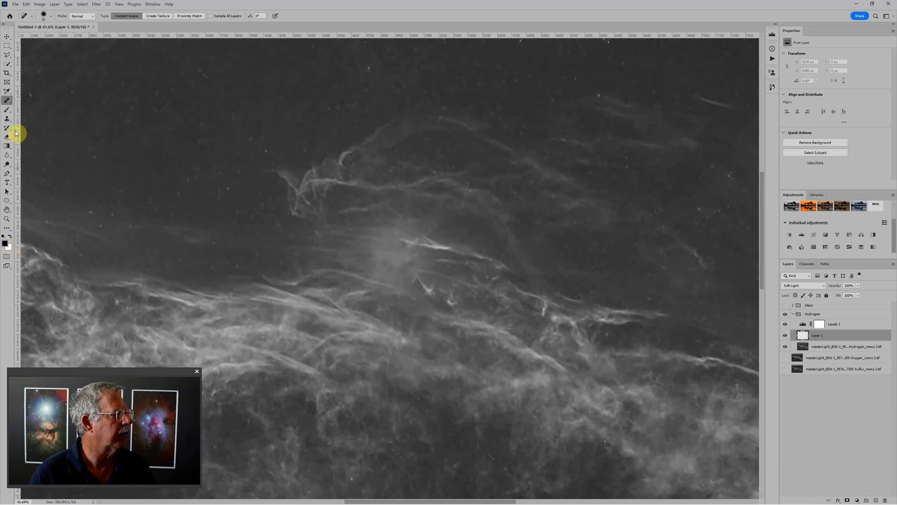
- Darken the central star glow on the Soft Light layer with black brush strokes at 10% opacity, using varying brush sizes
key("b")
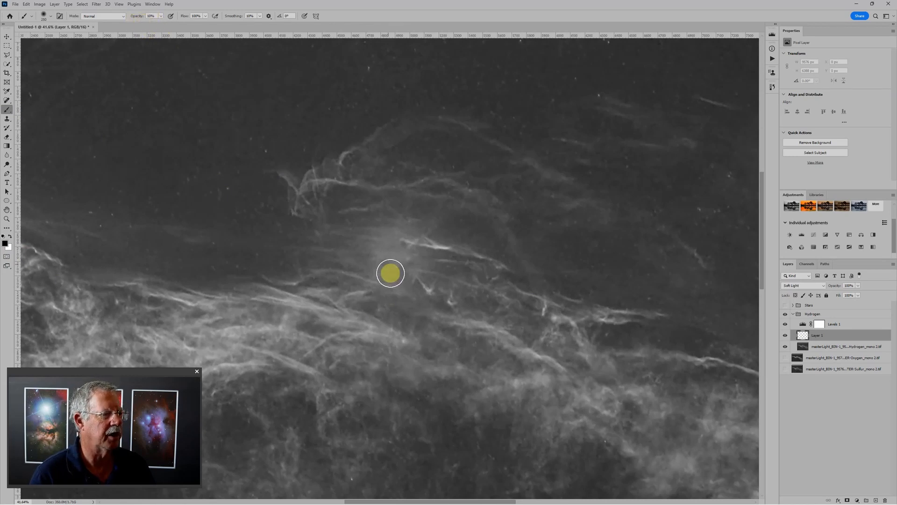
mouse_move(396, 246)
left_mouse_down()
mouse_move(394, 237)
mouse_move(377, 265)
mouse_move(378, 240)
mouse_move(395, 260)
mouse_move(378, 260)
mouse_move(396, 271)
mouse_move(389, 247)
left_mouse_up()
key("bracketright")
key("bracketright")
key("bracketright")
key("bracketright")
key("bracketright")
key("bracketright")
key("bracketright")
key("bracketright")
key("bracketright")
key("bracketright")
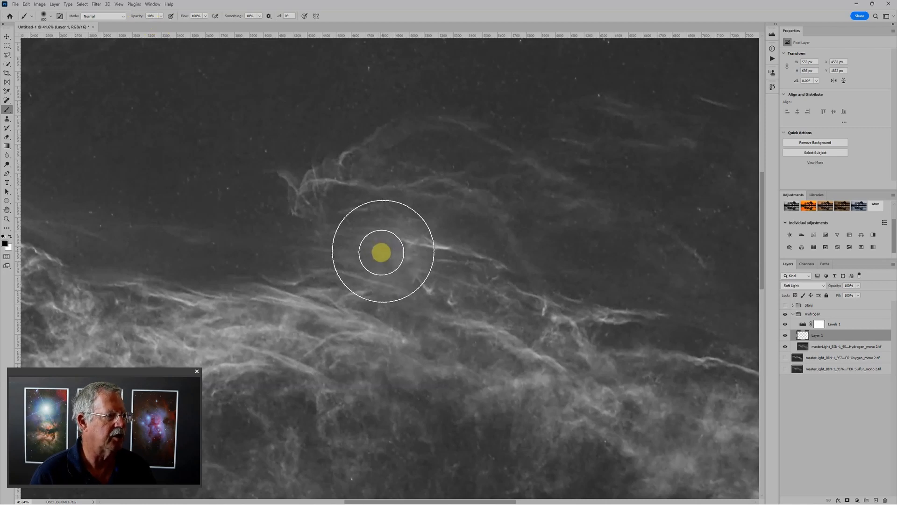
left_click(384, 250)
key("bracketleft")
key("bracketleft")
key("bracketleft")
key("bracketleft")
key("bracketleft")
key("bracketleft")
key("bracketleft")
key("bracketleft")
key("bracketleft")
key("bracketleft")
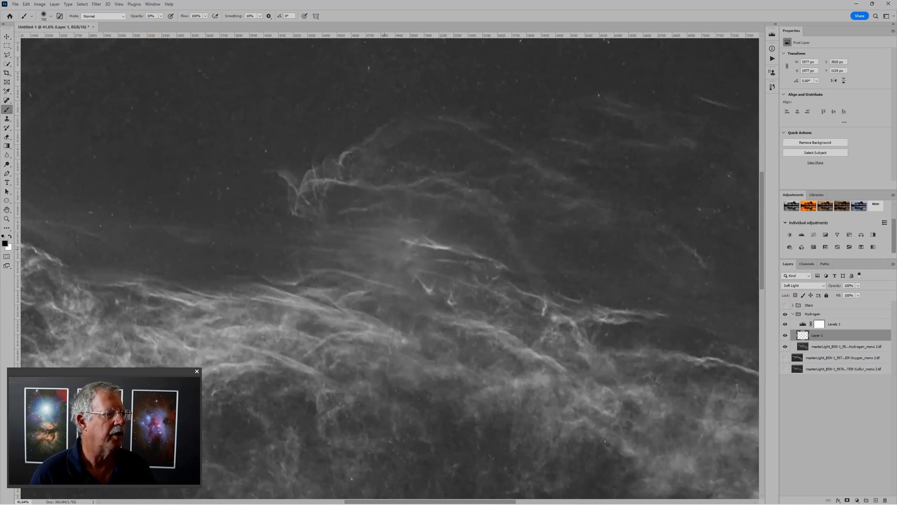
left_click(380, 250)
- Refine the filament detail around the central glow on the Soft Light layer with a much smaller brush
key("bracketleft")
key("bracketleft")
key("bracketleft")
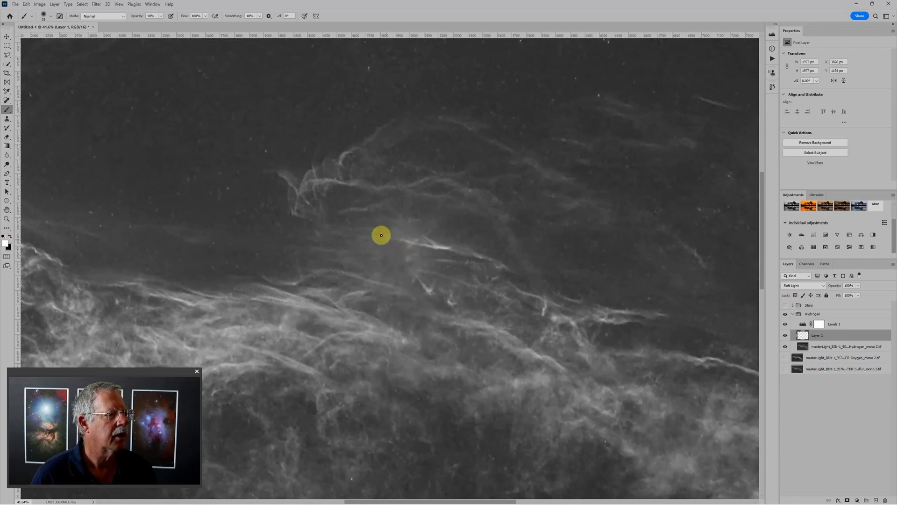
scroll(397, 261, "down", 1)
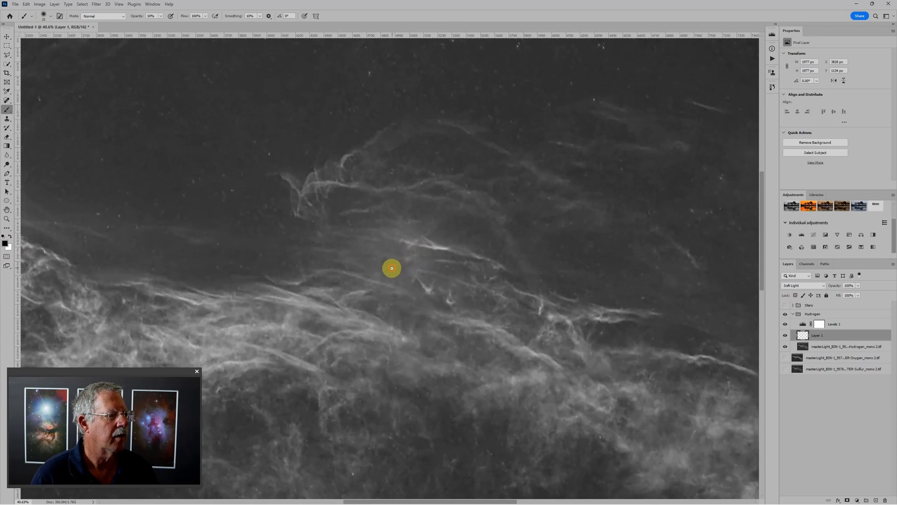
left_click_drag(392, 268, 403, 266)
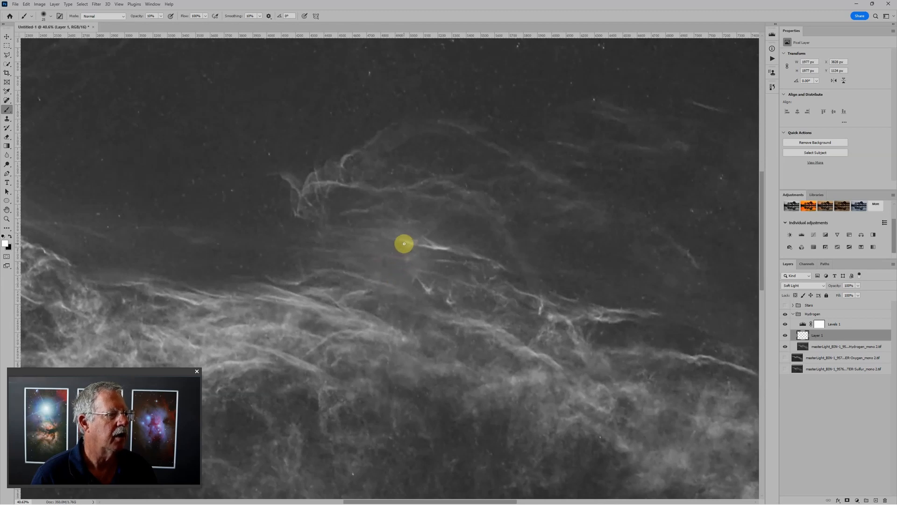
- Darken the remaining central star glow on the Soft Light layer with a much larger black brush at 10% opacity
scroll(478, 287, "down", 4)
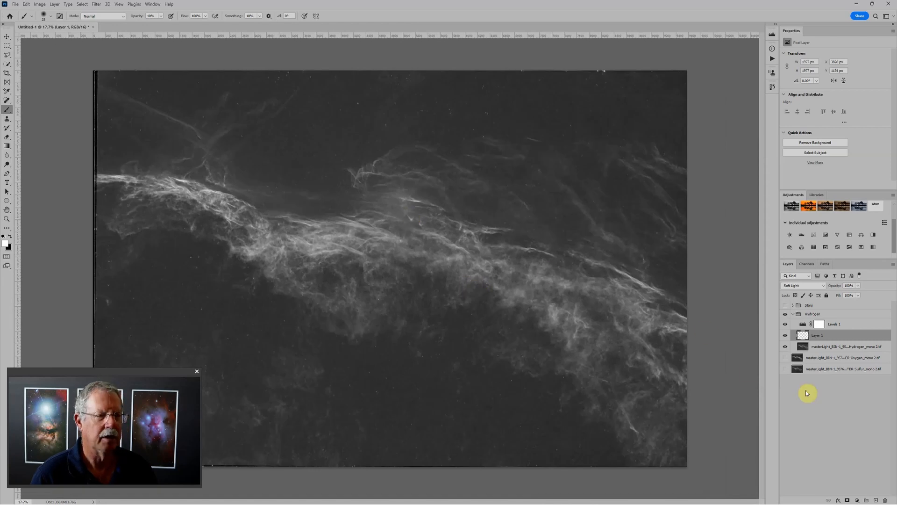
key("bracketright")
key("bracketright")
key("bracketright")
key("bracketright")
key("bracketright")
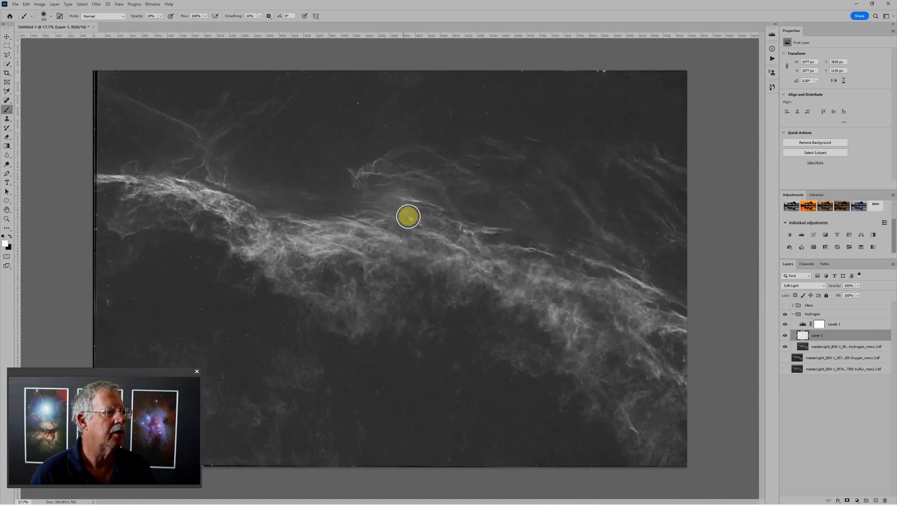
key("bracketright")
key("bracketright")
key("bracketright")
key("bracketright")
key("bracketright")
key("bracketright")
key("bracketright")
key("bracketright")
key("bracketright")
key("bracketright")
key("bracketright")
key("bracketright")
key("bracketright")
key("bracketright")
key("bracketright")
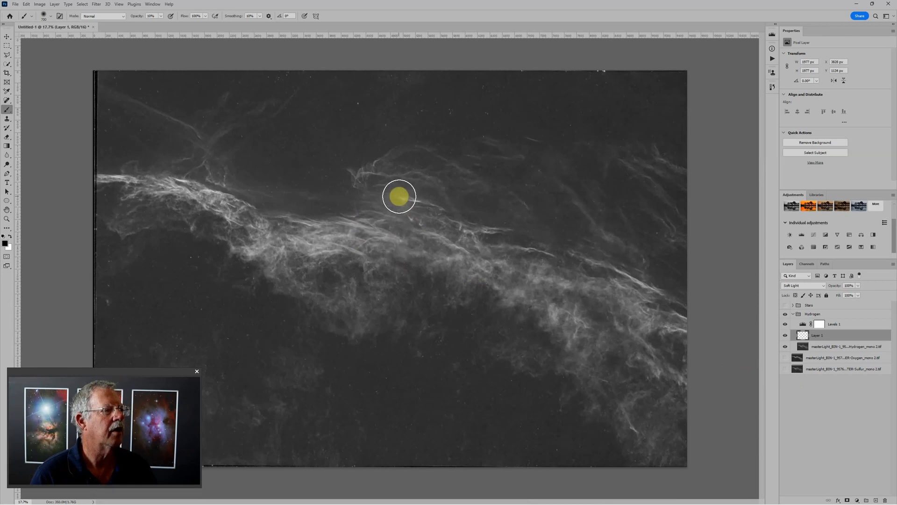
key("x")
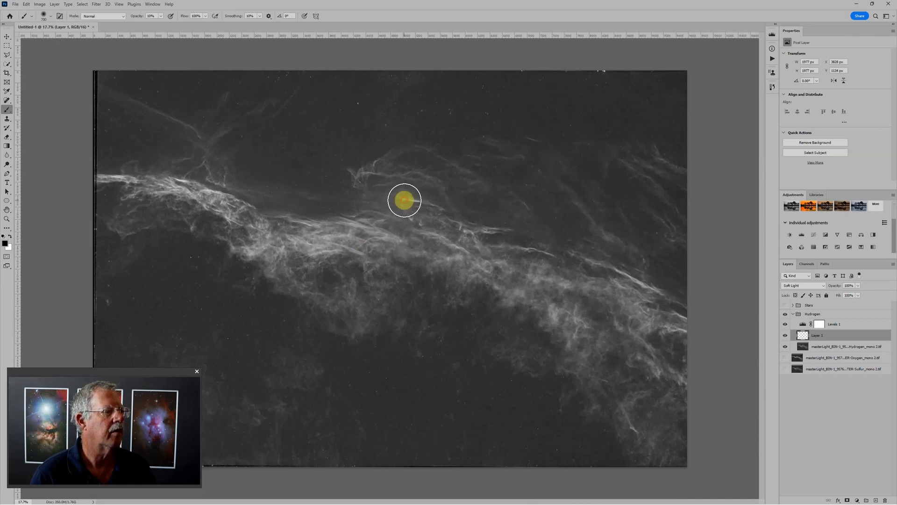
left_click(407, 194)
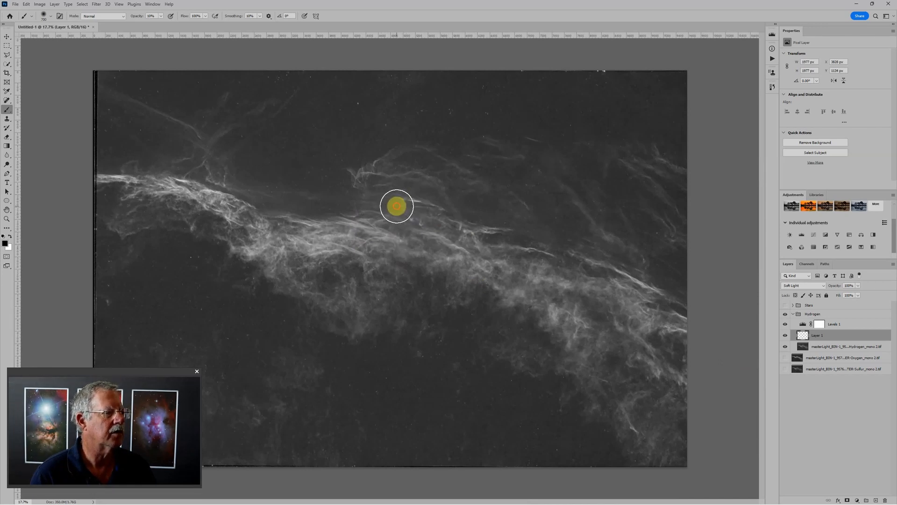
left_click(403, 199)
left_click(426, 216)
- Examine the hydrogen image at several magnifications for leftover star specks in the dark background around the nebula
scroll(579, 371, "up", 1)
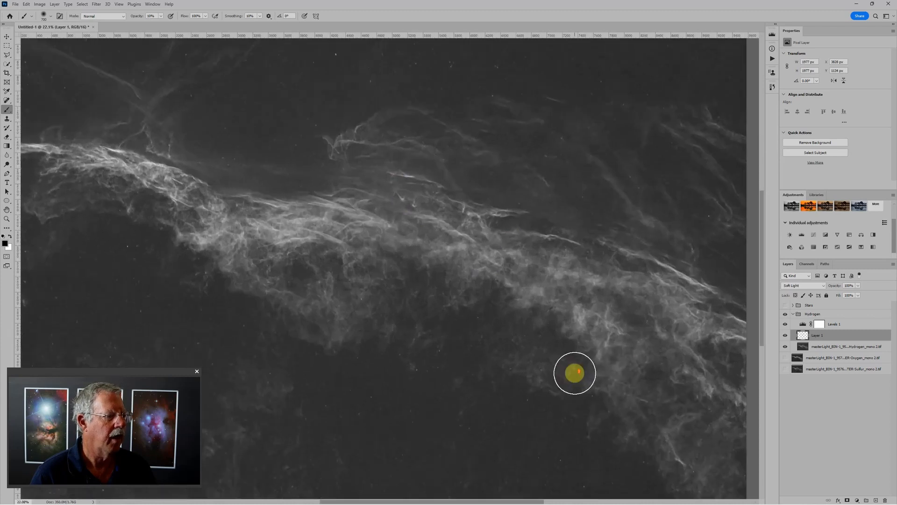
scroll(439, 368, "up", 1)
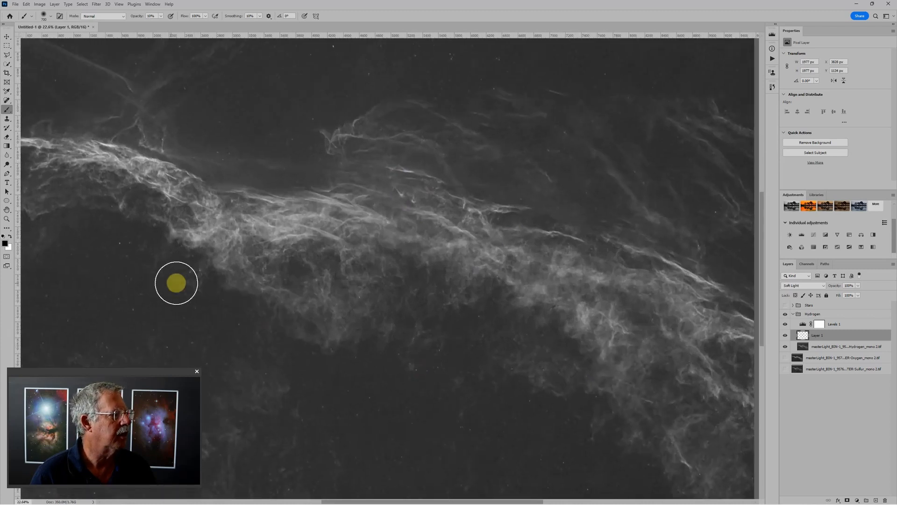
scroll(398, 417, "up", 1)
scroll(416, 441, "up", 2)
scroll(434, 455, "up", 2)
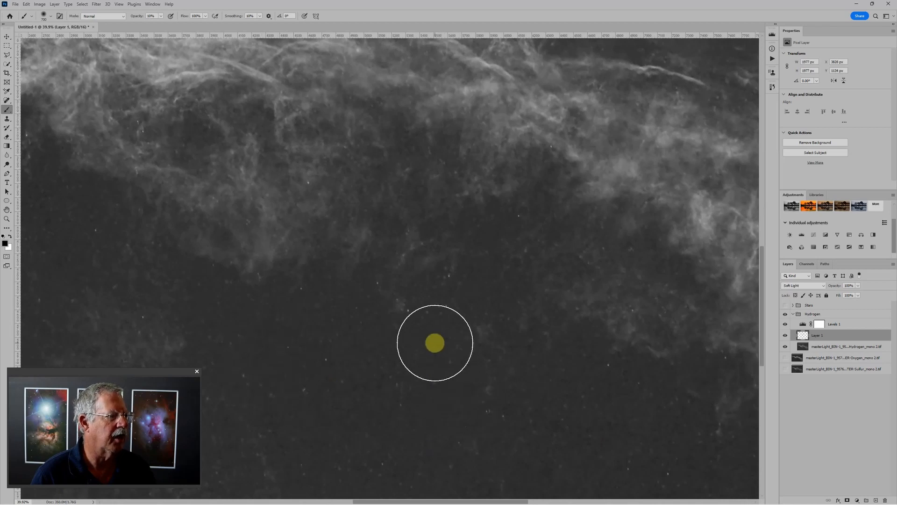
scroll(435, 343, "down", 5)
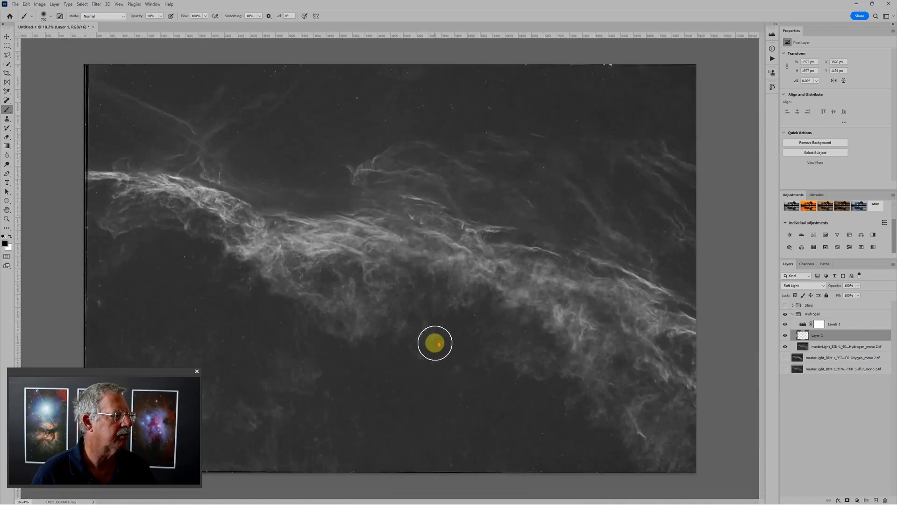
scroll(359, 178, "down", 2)
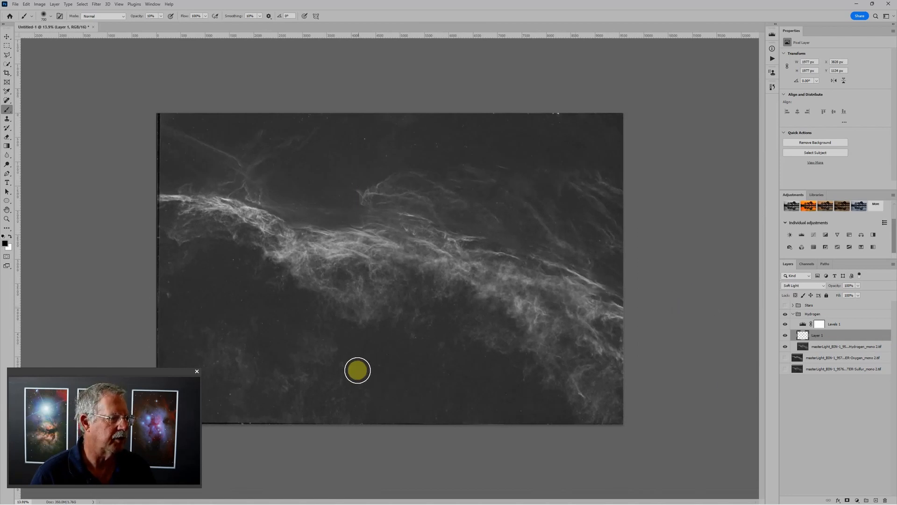
scroll(434, 393, "up", 3)
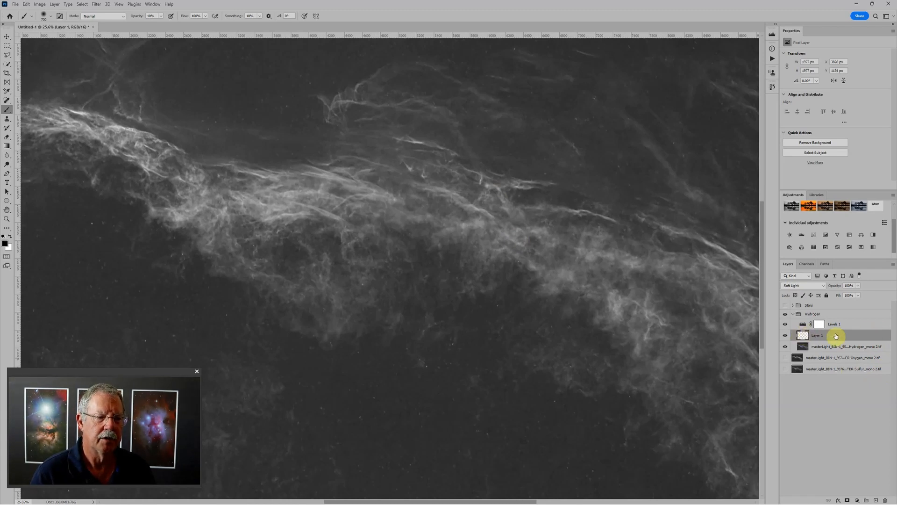
- Convert the Soft Light layer and the hydrogen image together into one smart object
left_click(877, 349, "shift")
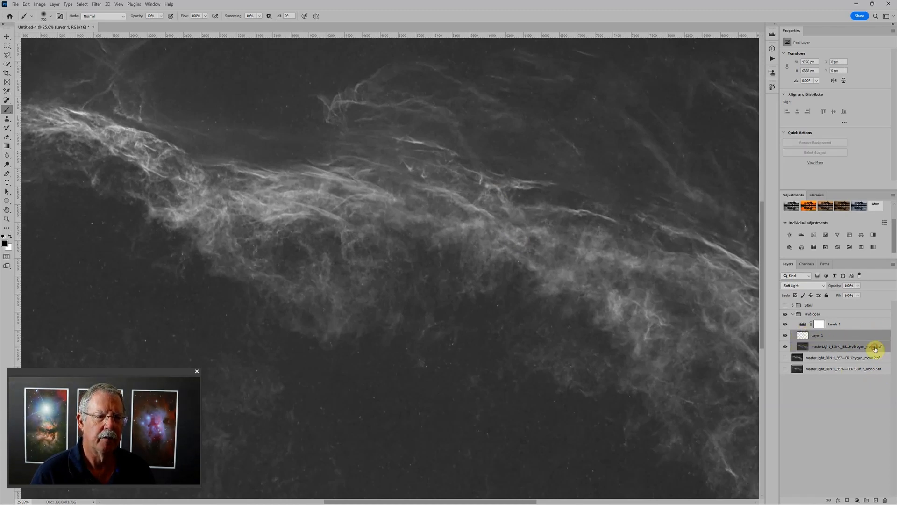
right_click(847, 335)
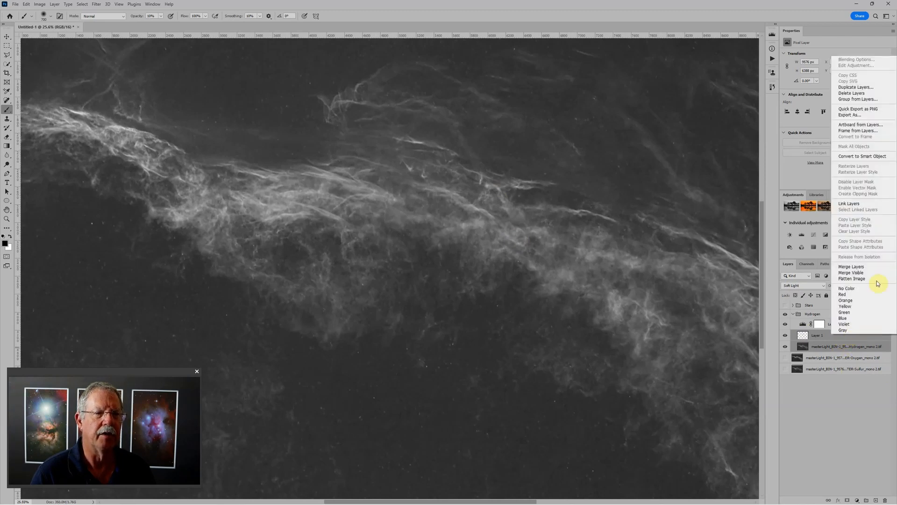
left_click(878, 158)
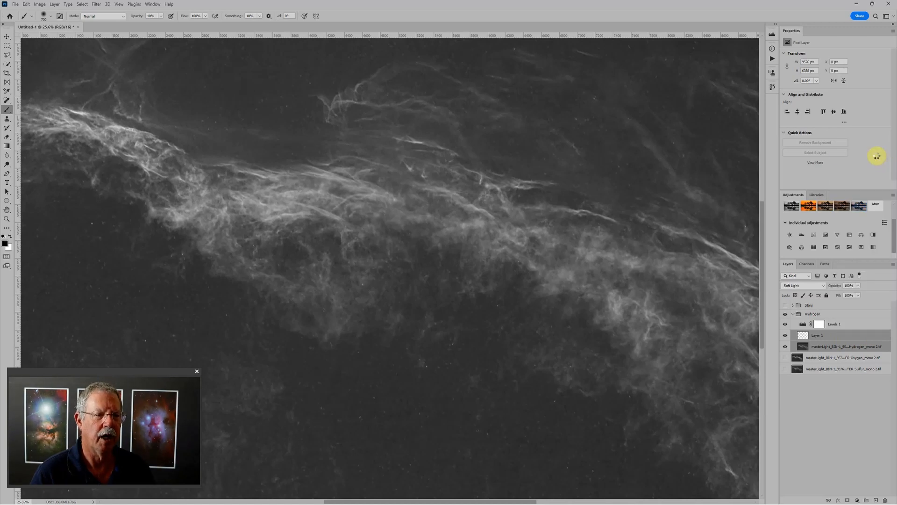
- Apply a Dust & Scratches filter to the hydrogen smart object with a radius of 17 pixels and threshold 0
left_click(100, 5)
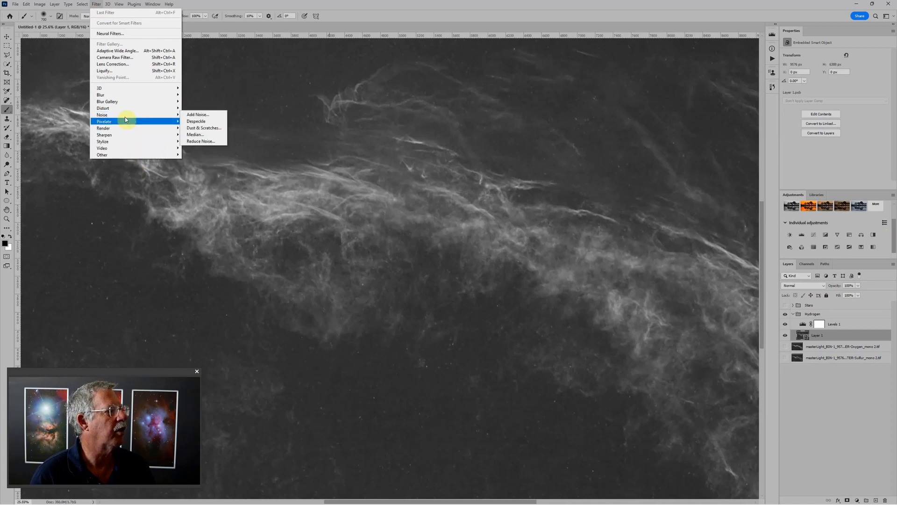
left_click(195, 129)
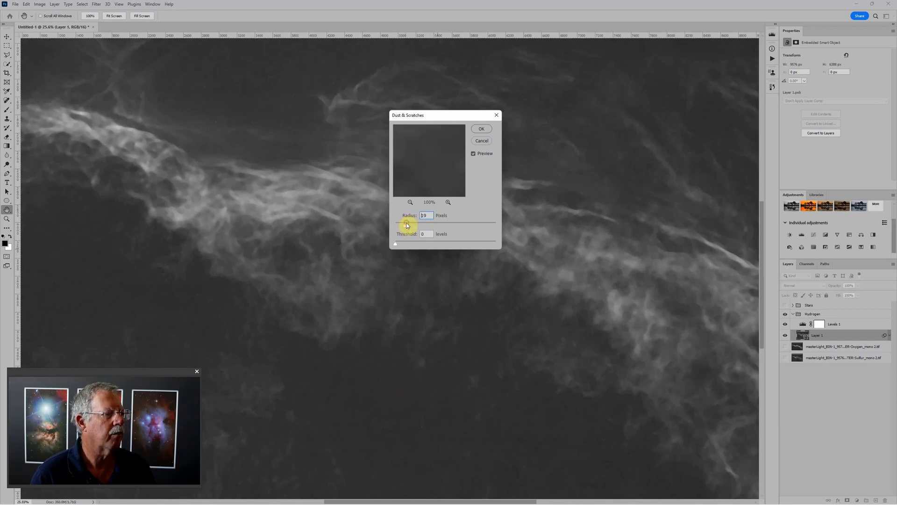
left_click_drag(405, 223, 404, 223)
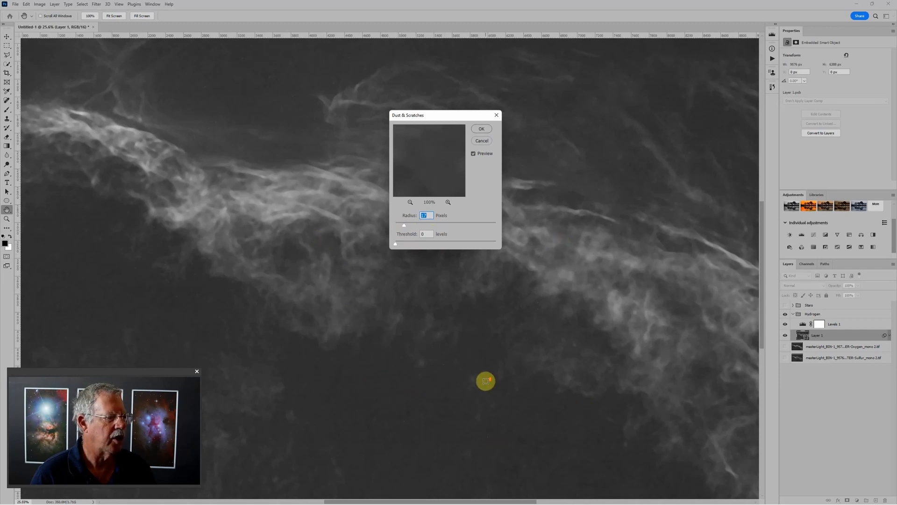
left_click(482, 130)
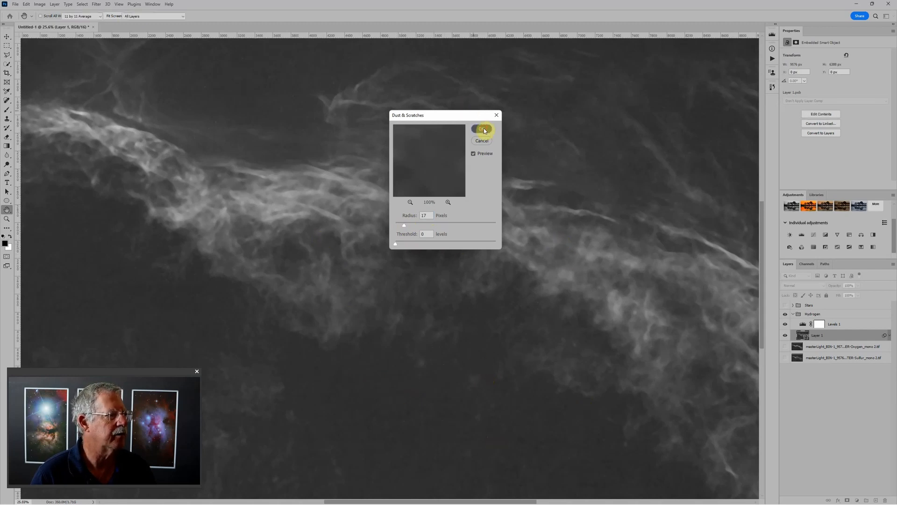
key("b")
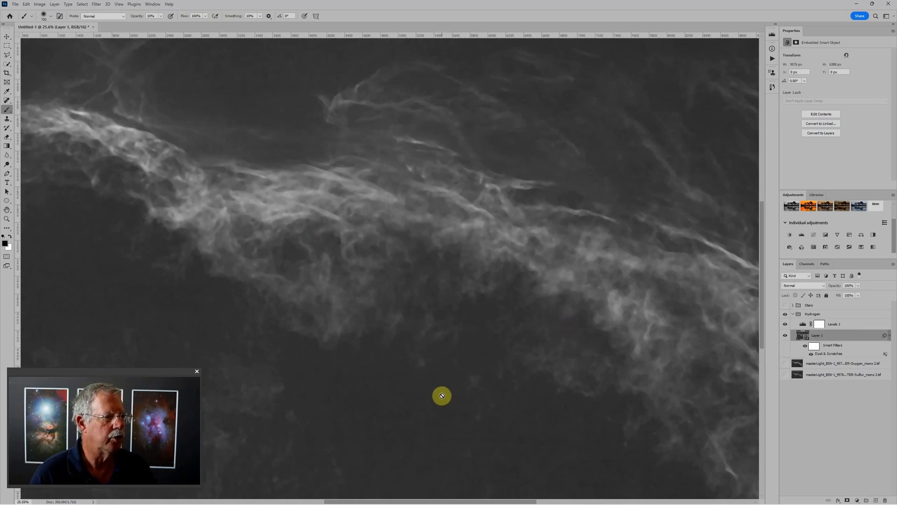
- Add Gaussian, monochromatic noise to the hydrogen smart object with the Add Noise filter
left_click(101, 5)
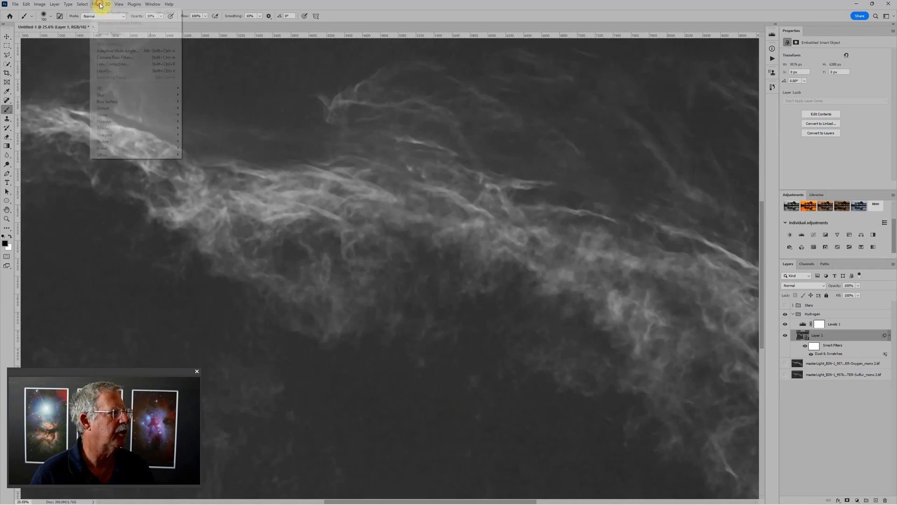
mouse_move(118, 118)
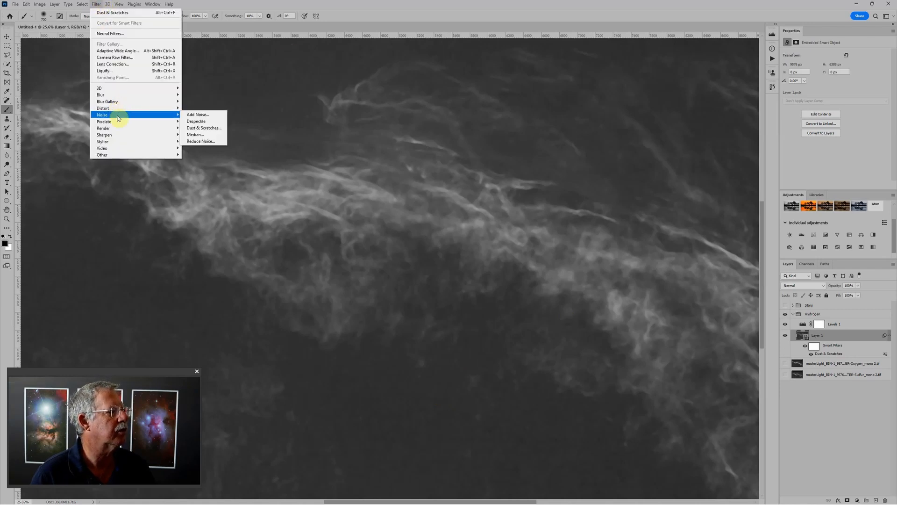
left_click(202, 115)
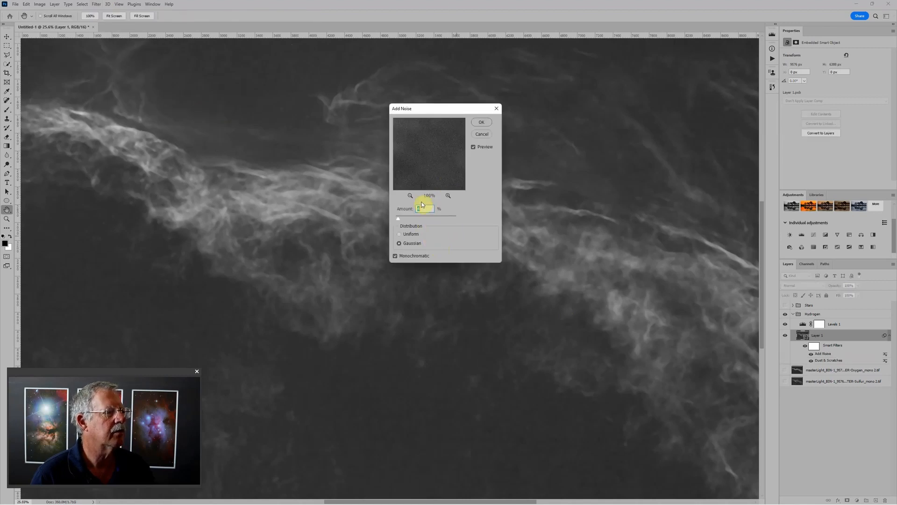
left_click(482, 123)
key("b")
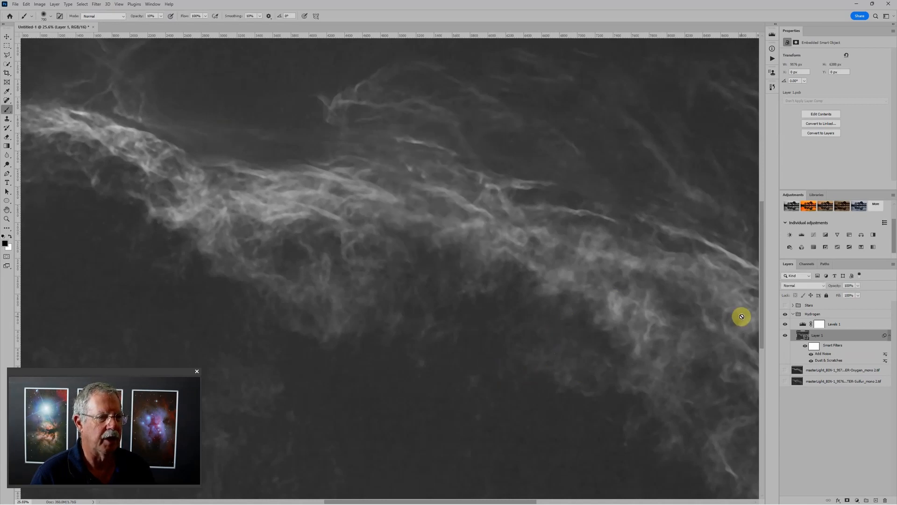
- Invert the smart filter mask to black and paint white at 100% opacity over the specks in the dark area below the nebula
left_click(815, 347)
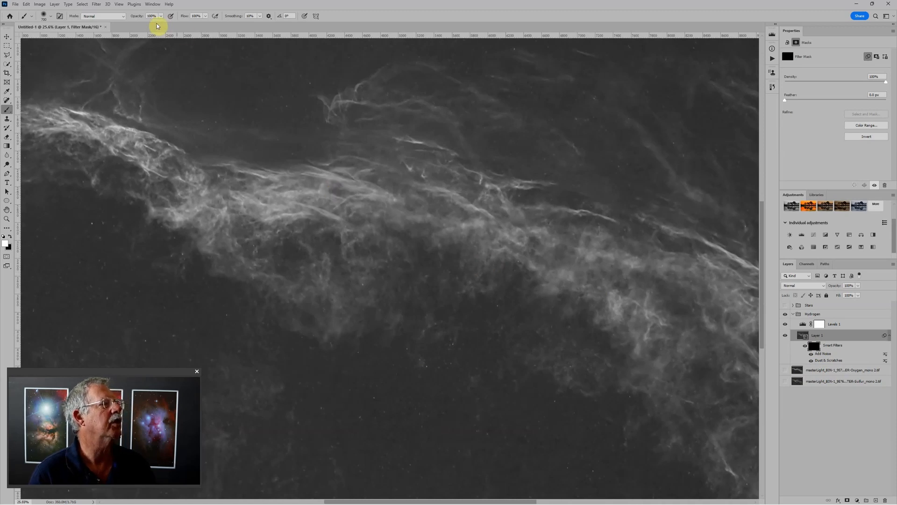
scroll(461, 304, "down", 1)
scroll(475, 396, "up", 5)
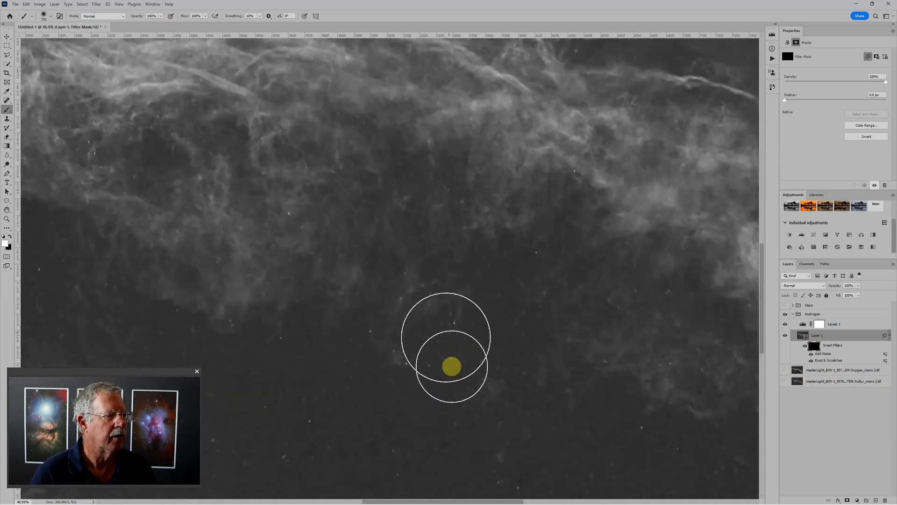
left_click(365, 340)
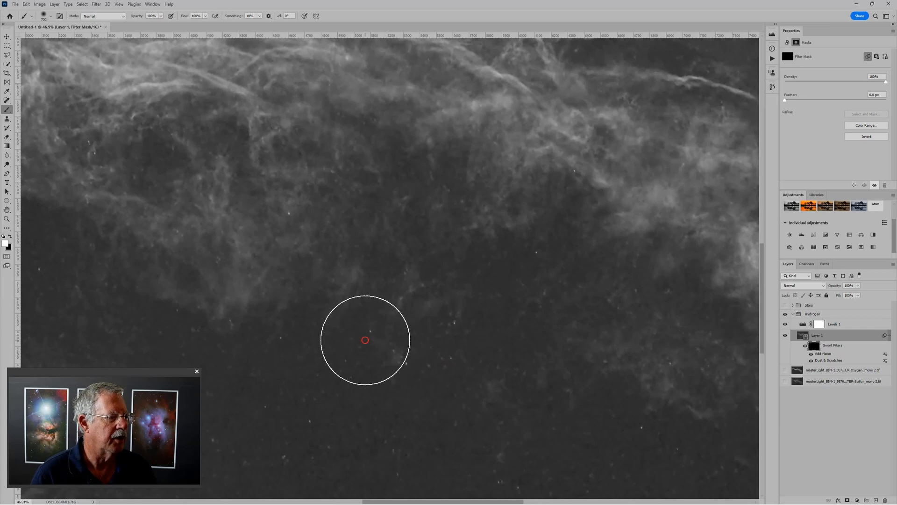
left_click(457, 335)
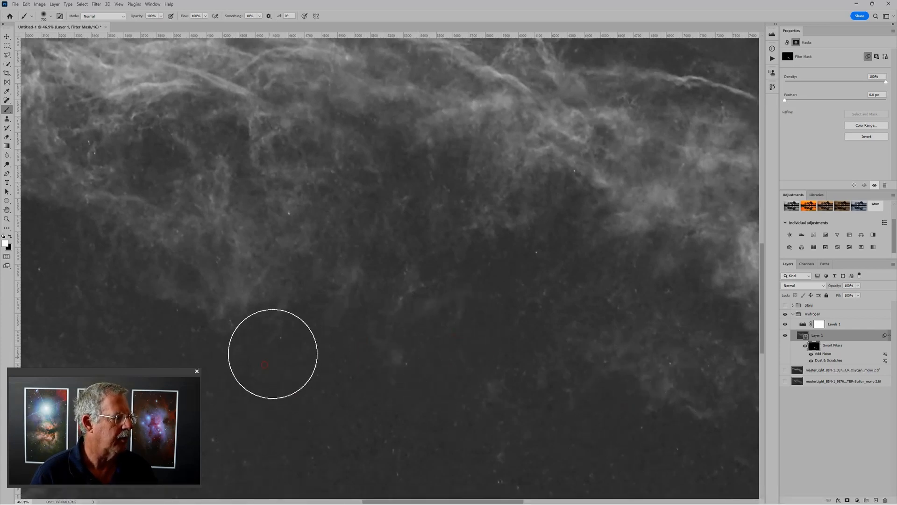
- Reveal the filters over specks near the lower nebula edge by painting the filter mask white with smaller brush sizes
key("[")
key("[")
key("[")
key("[")
key("[")
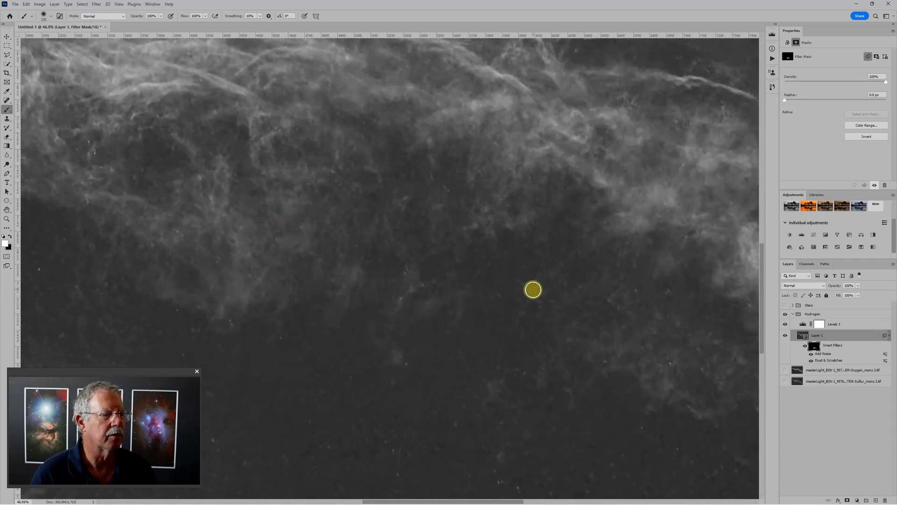
left_click(533, 306)
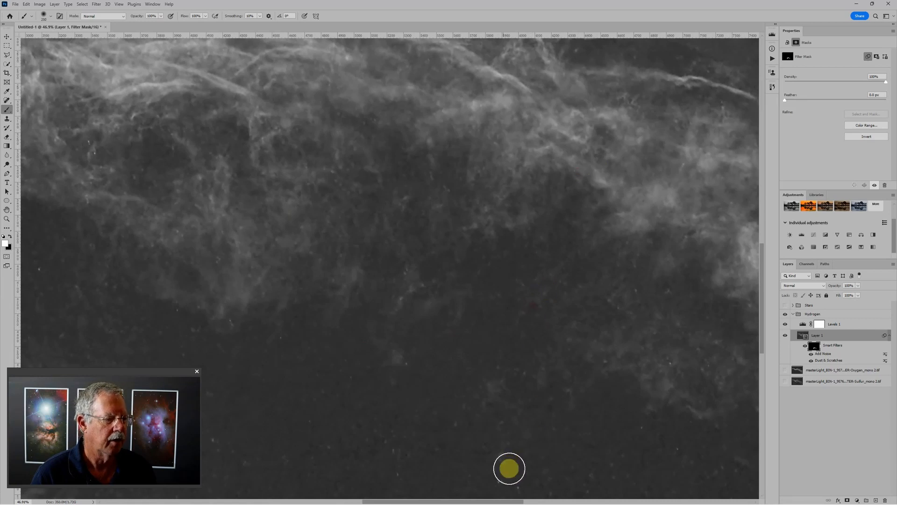
key("bracketright")
key("bracketright")
key("bracketright")
key("bracketright")
key("bracketright")
key("bracketright")
key("bracketleft")
key("bracketleft")
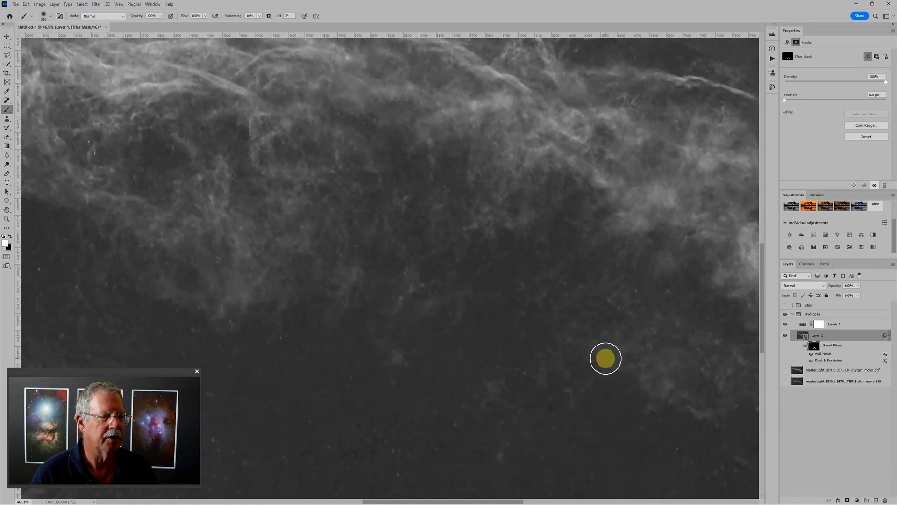
- Paint the filter mask white over the rest of the dark background with a larger brush, leaving the nebula filaments masked
scroll(603, 360, "down", 4)
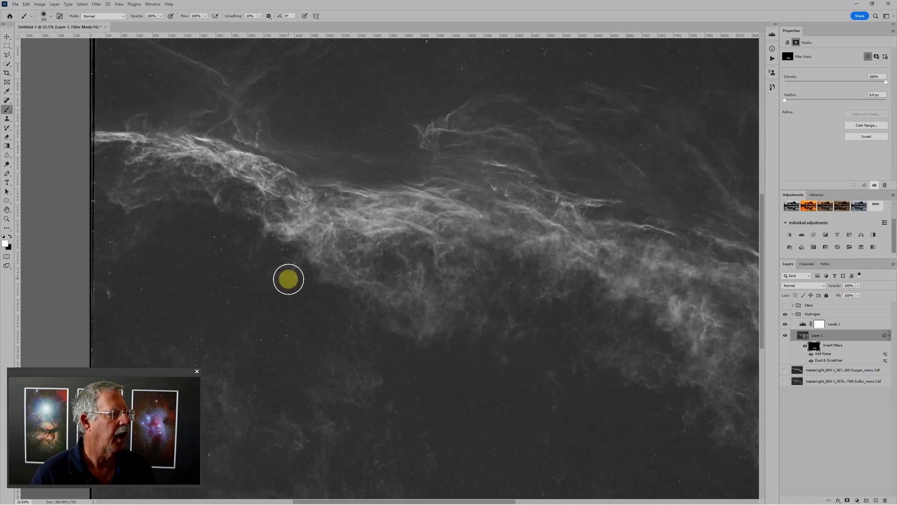
key("bracketright")
key("bracketright")
key("bracketright")
key("bracketright")
key("bracketright")
key("bracketright")
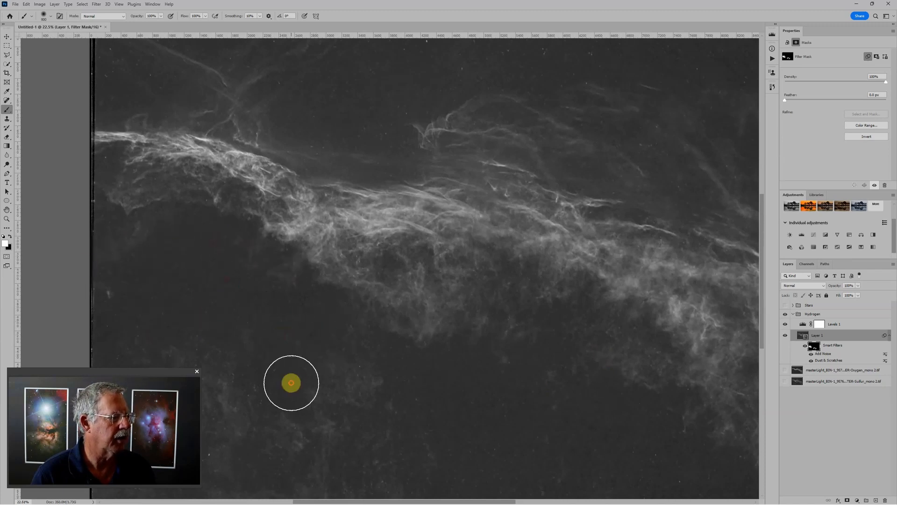
scroll(623, 458, "down", 2)
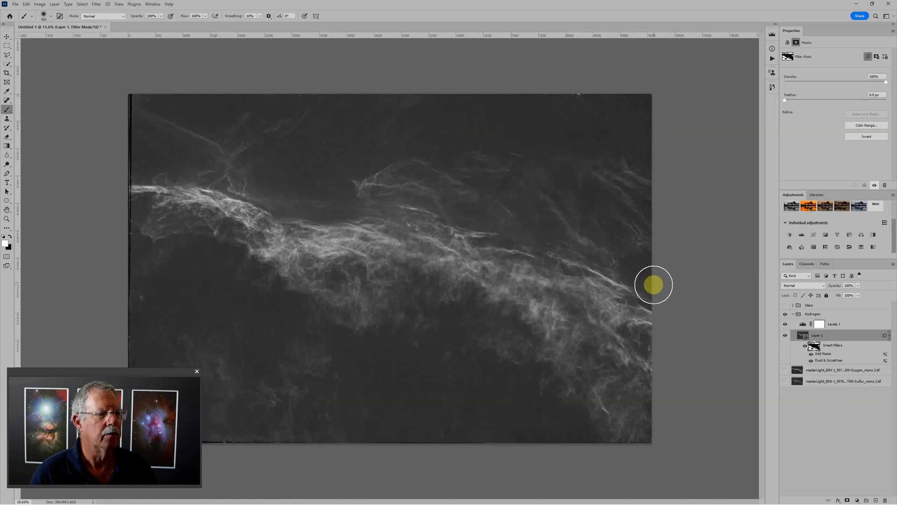
- Darken the hydrogen background by raising the black input level of its Levels adjustment to 21
scroll(554, 303, "down", 2)
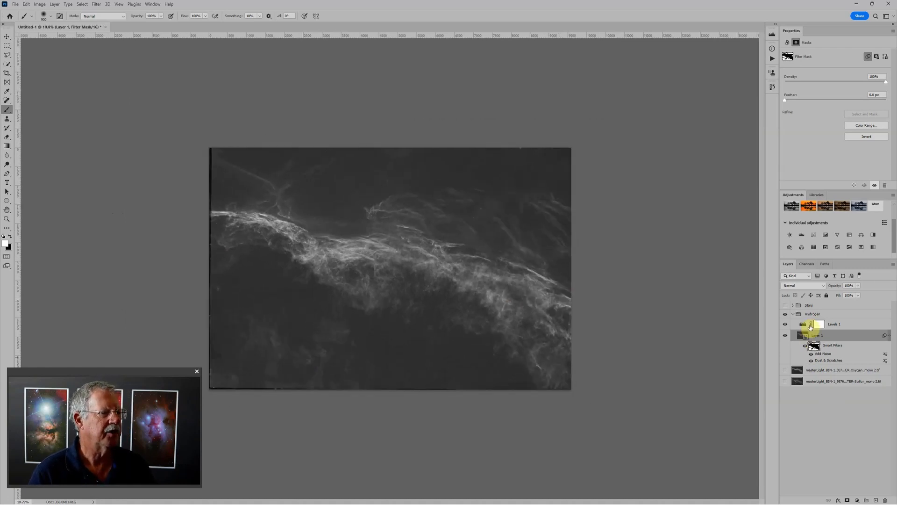
left_click(804, 325)
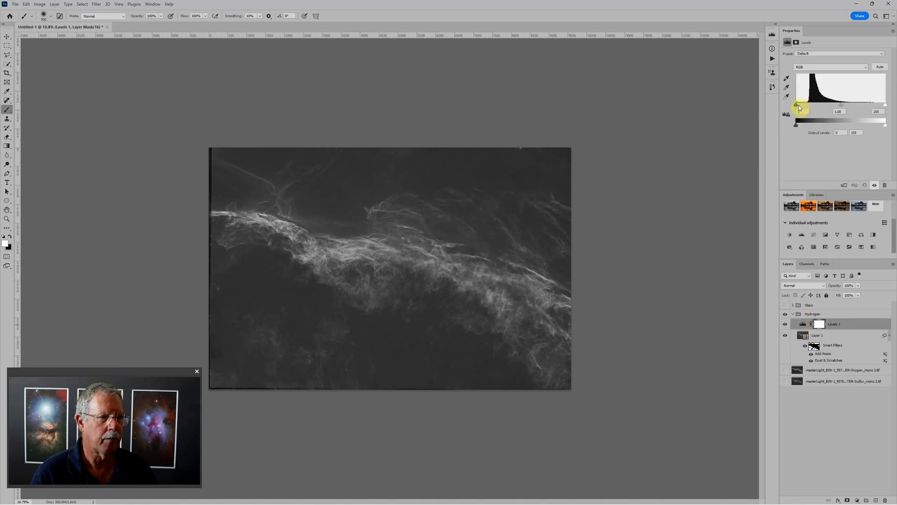
left_click_drag(796, 105, 798, 106)
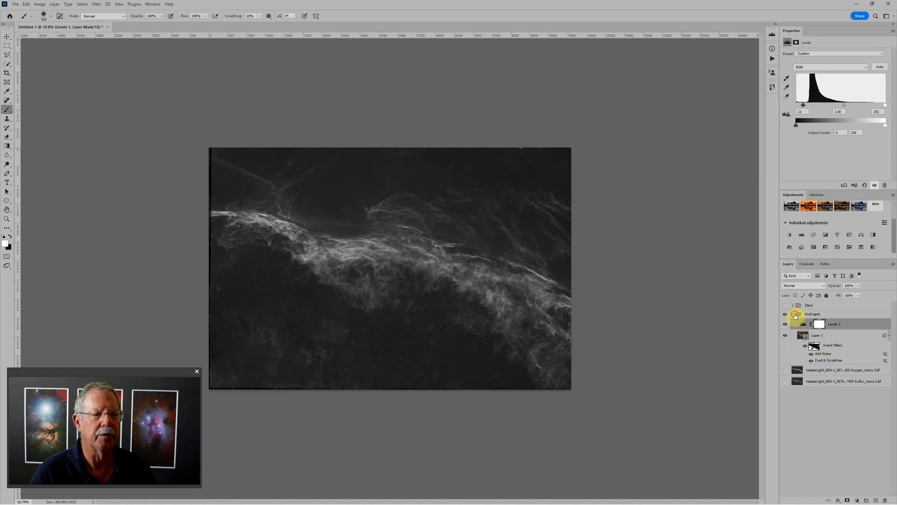
- Collapse and hide the Hydrogen group, and make the Oxygen layer selected and visible
left_click(796, 315)
left_click(794, 315)
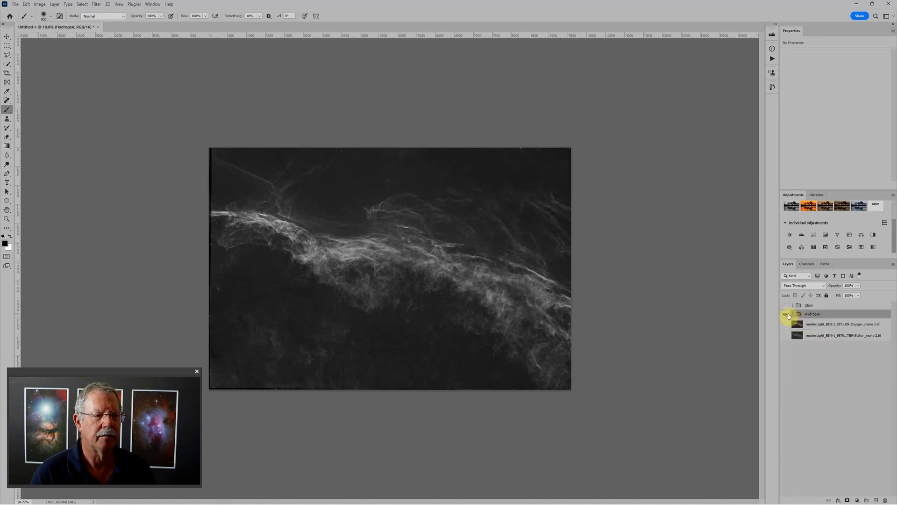
left_click(787, 314)
left_click(794, 324)
left_click(786, 324)
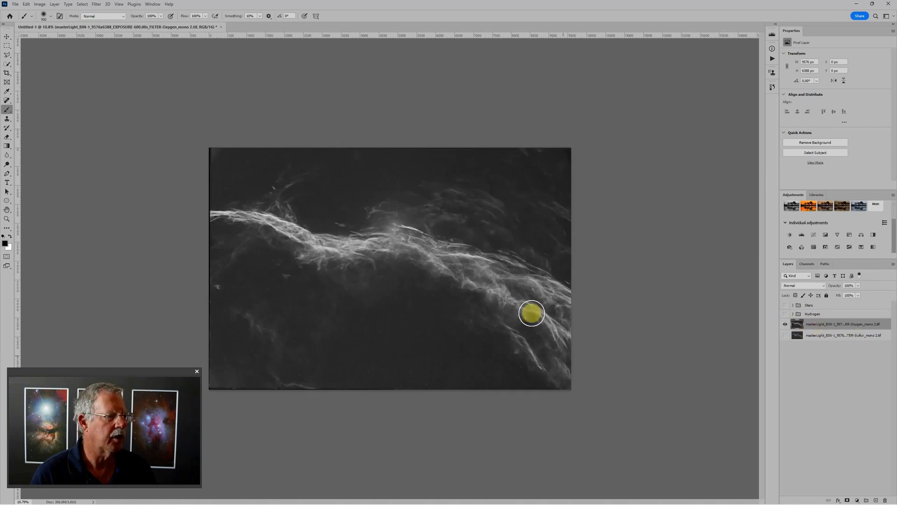
- Put the Oxygen layer in its own group and add default Levels and Curves adjustment layers above it
key("ctrl+g")
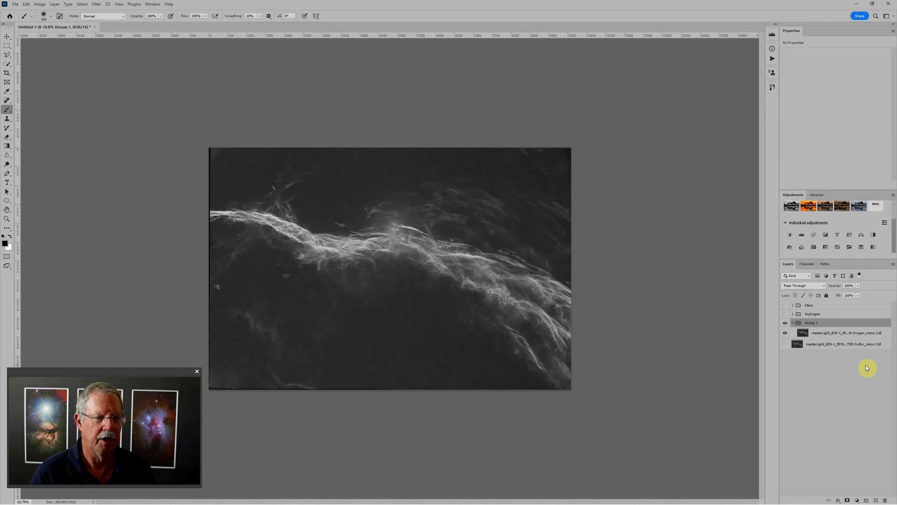
left_click(802, 235)
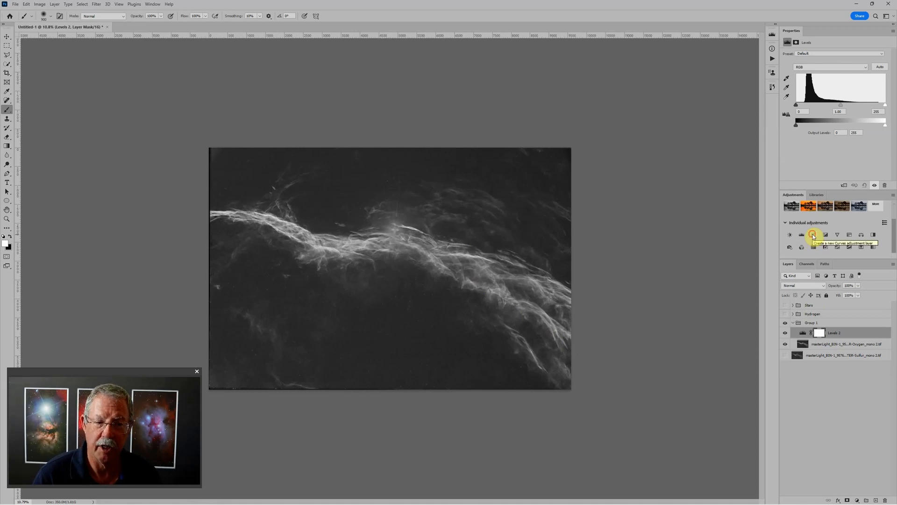
left_click(813, 235)
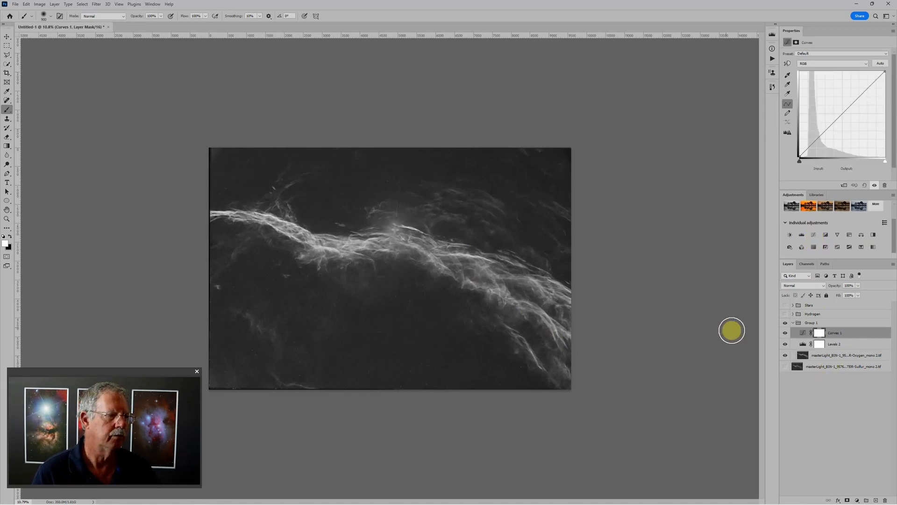
- Heal the thin vertical streak and the bright star remnants at the central peak of the Oxygen layer's nebula with the Spot Healing Brush
left_click(810, 356)
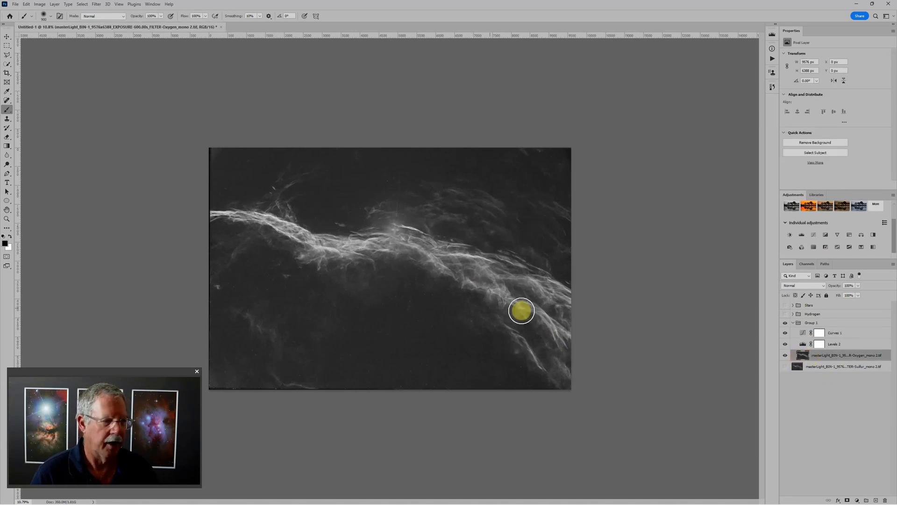
scroll(283, 286, "up", 8)
key("j")
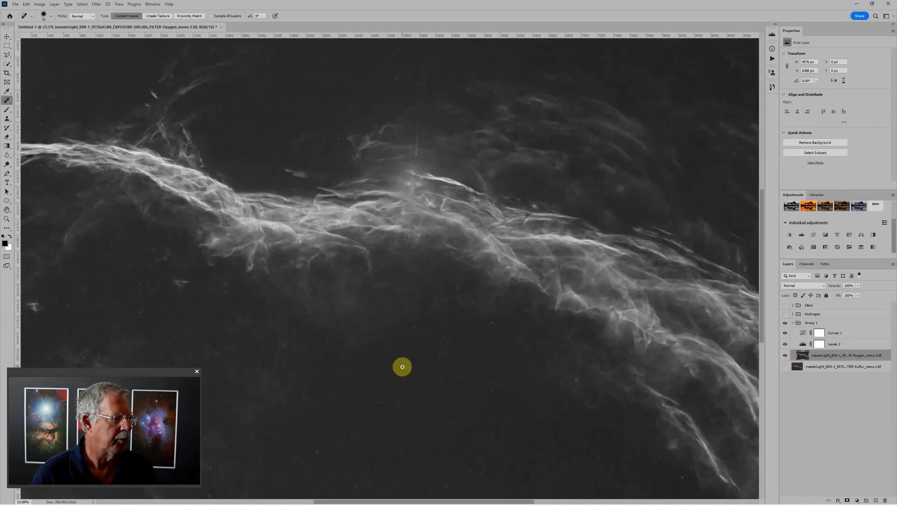
scroll(400, 364, "up", 4)
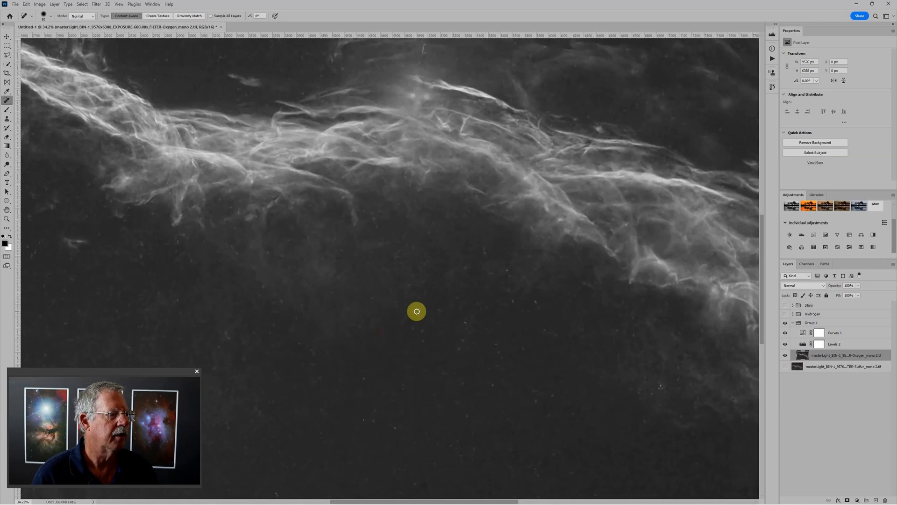
left_click_drag(421, 298, 461, 427)
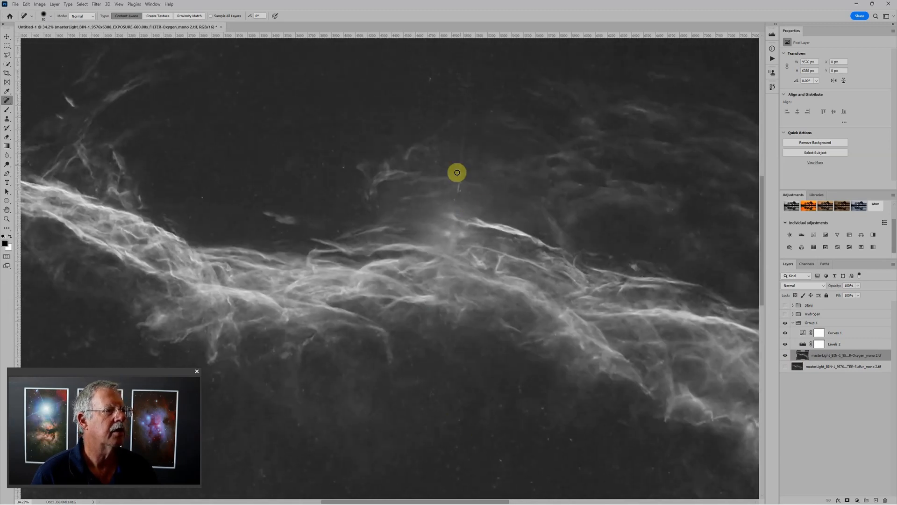
left_click_drag(493, 187, 493, 231)
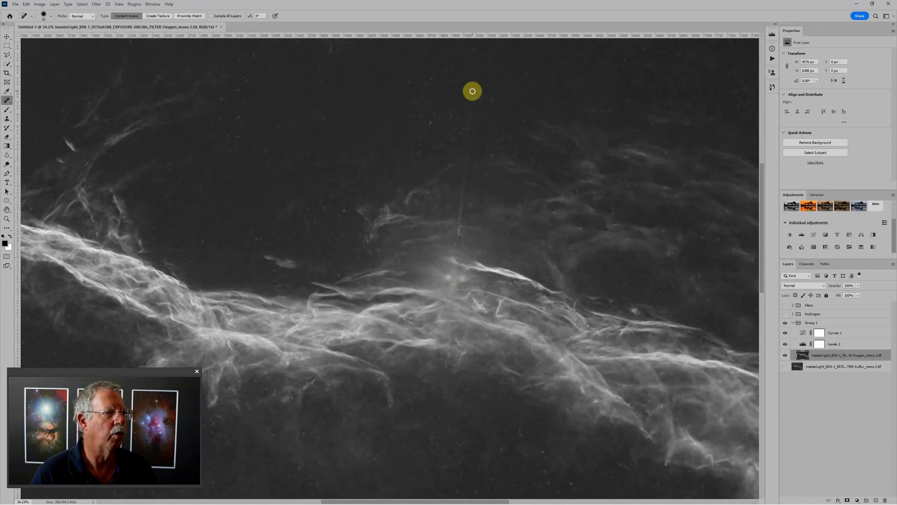
left_click(454, 259, "shift")
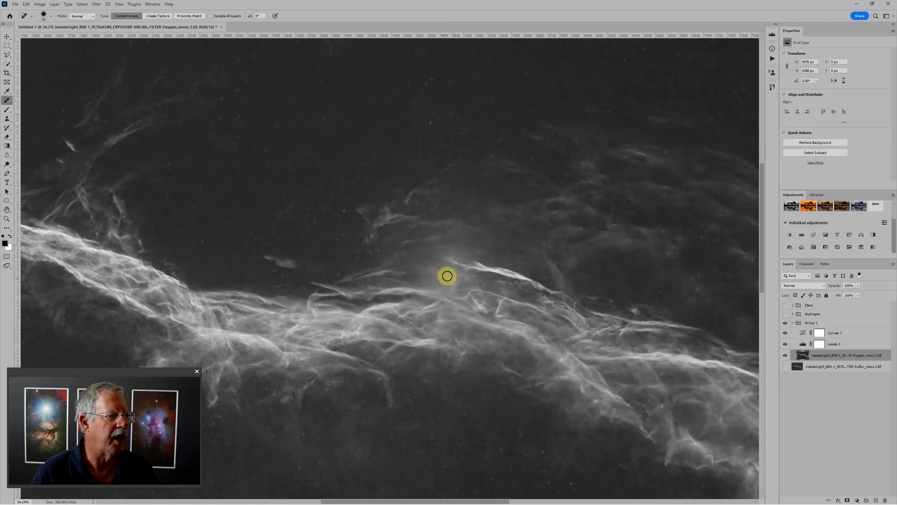
left_click_drag(455, 279, 454, 289)
left_click(449, 279)
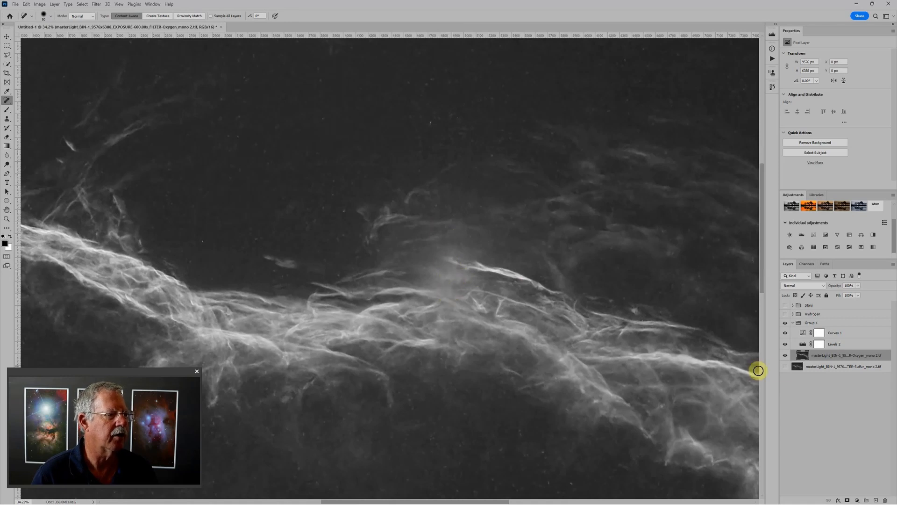
- Add a blank layer above the Oxygen image and set its blend mode to Soft Light
mouse_move(881, 503)
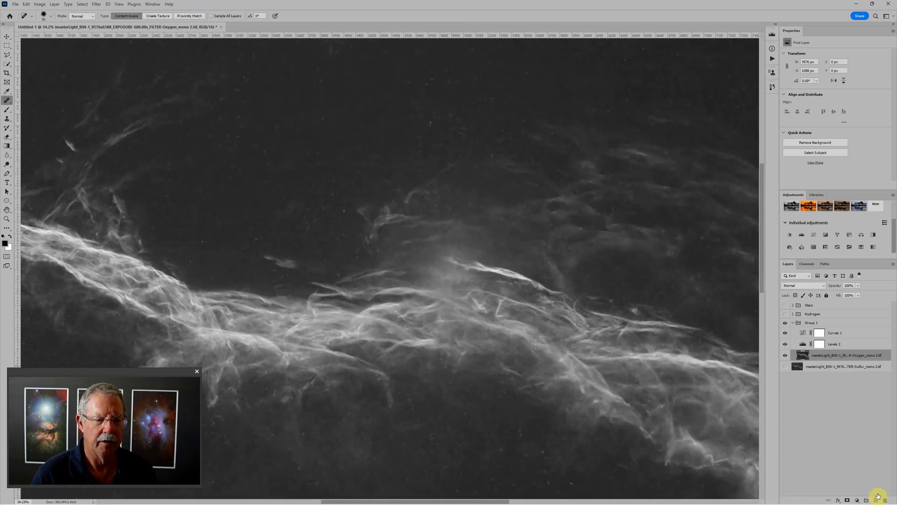
left_click(876, 501)
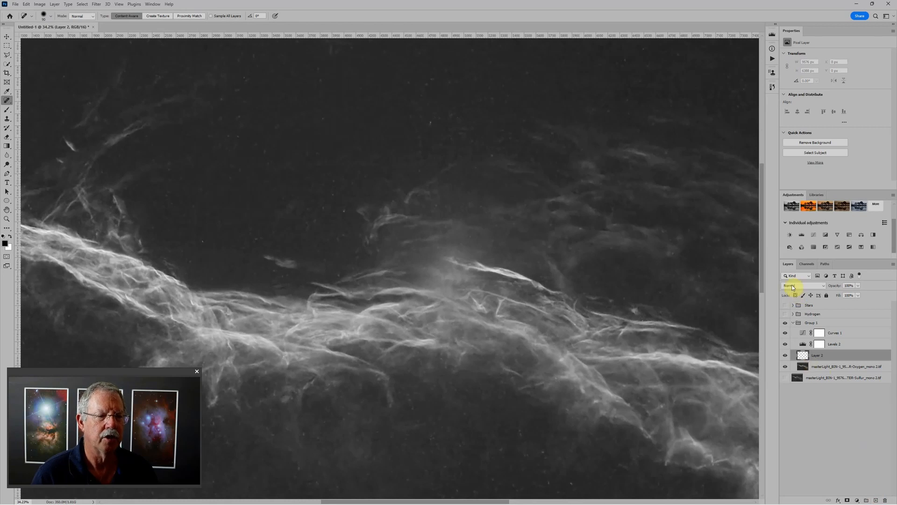
left_click(793, 287)
left_click(800, 378)
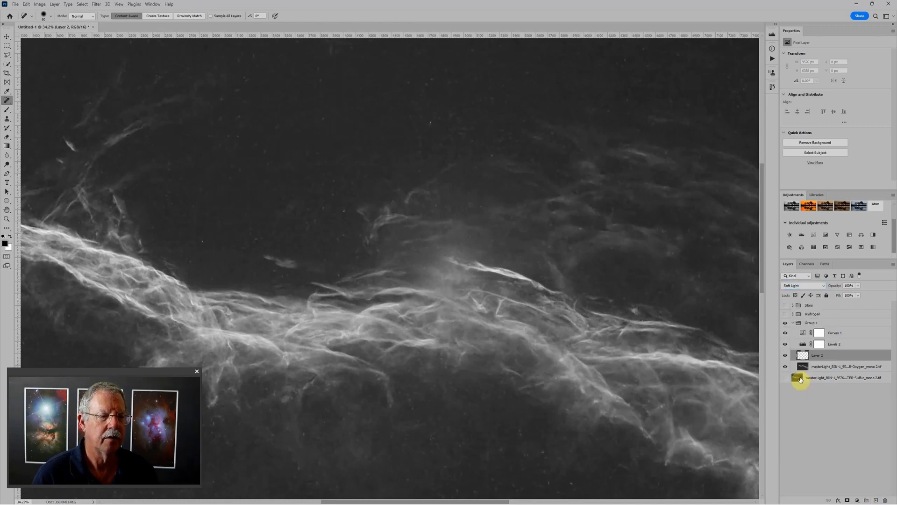
- Paint black at 10% opacity on the Soft Light layer over the hazy glow at the nebula's central peak, varying the brush size
key("b")
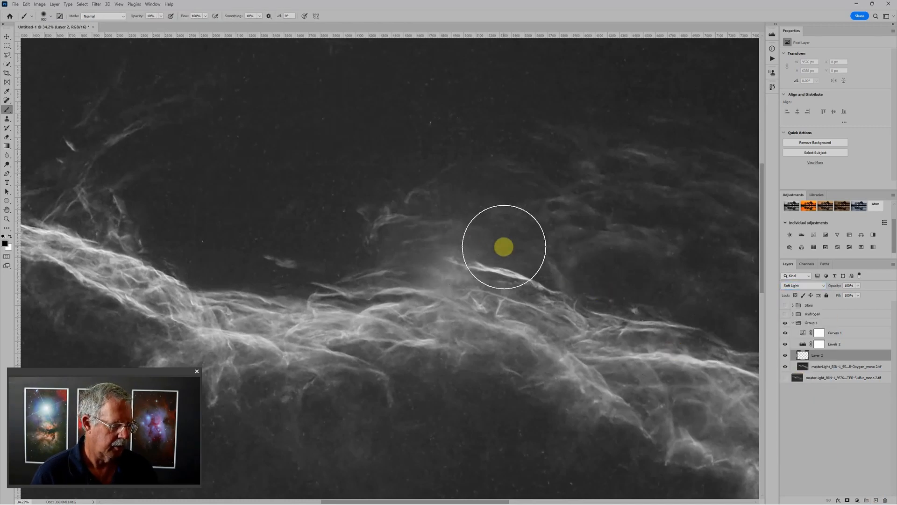
mouse_move(504, 247)
left_mouse_down()
mouse_move(478, 236)
mouse_move(446, 282)
mouse_move(464, 274)
mouse_move(418, 259)
mouse_move(467, 262)
mouse_move(454, 285)
left_mouse_up()
scroll(444, 282, "down", 5)
scroll(455, 287, "up", 6)
key("bracketleft")
key("bracketleft")
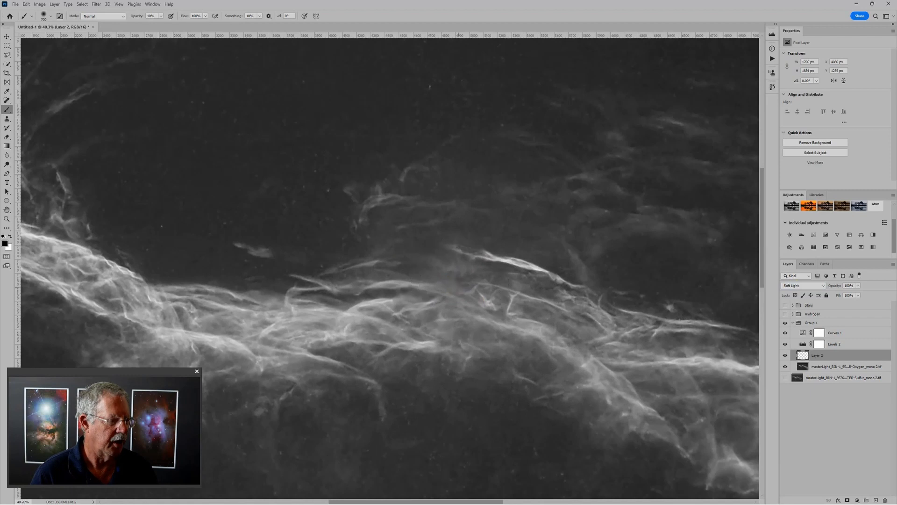
key("bracketleft")
key("bracketleft")
key("bracketleft")
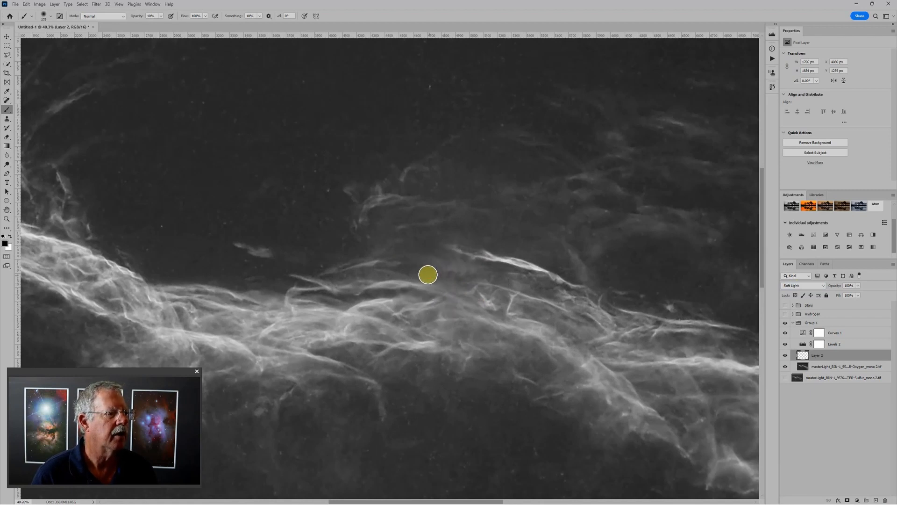
mouse_move(440, 274)
left_mouse_down()
mouse_move(510, 345)
mouse_move(509, 333)
mouse_move(455, 305)
left_mouse_up()
scroll(449, 289, "down", 3)
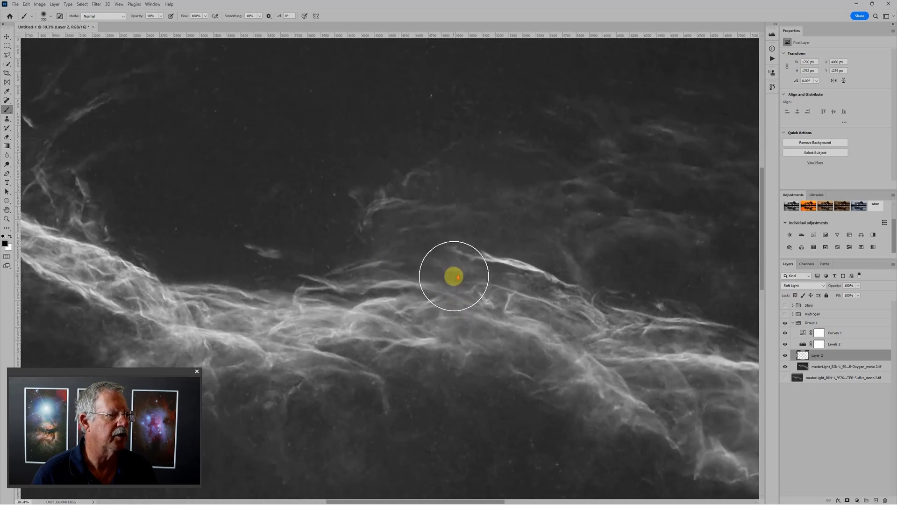
scroll(482, 291, "down", 3)
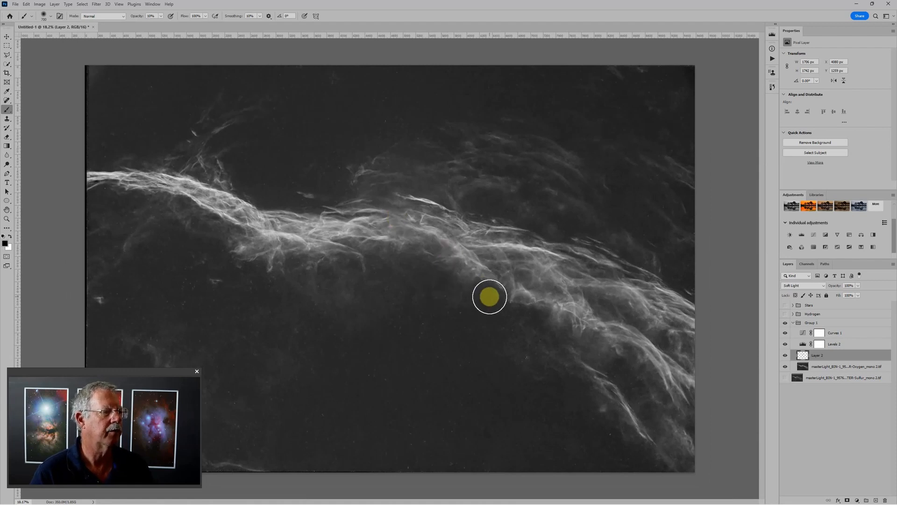
- Convert the Soft Light layer and the Oxygen image together into one smart object
left_click(840, 367, "shift")
right_click(839, 366)
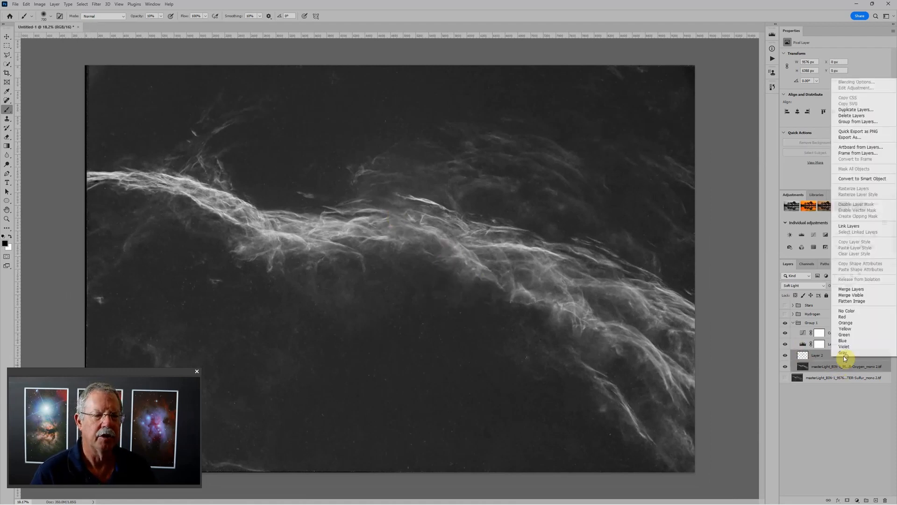
left_click(859, 180)
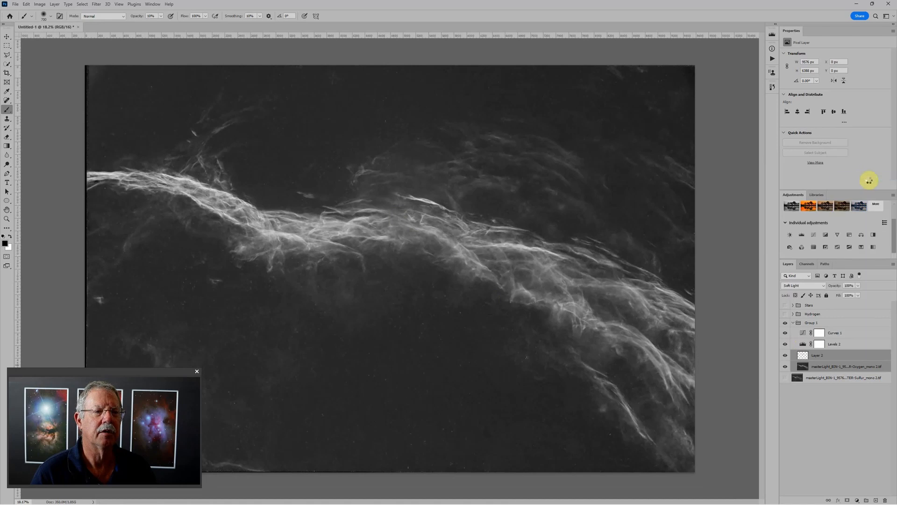
- Apply the Dust & Scratches filter to the oxygen smart object with a 17-pixel radius and threshold 0
left_click(94, 5)
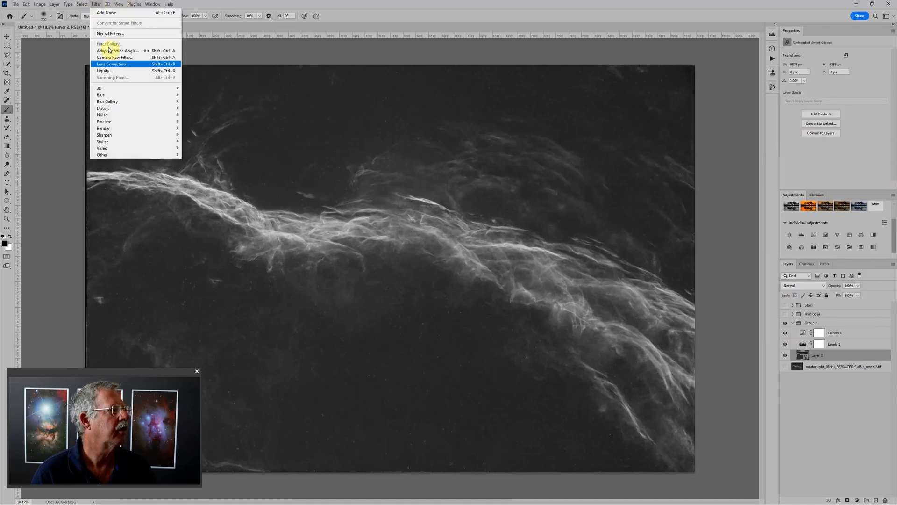
mouse_move(121, 114)
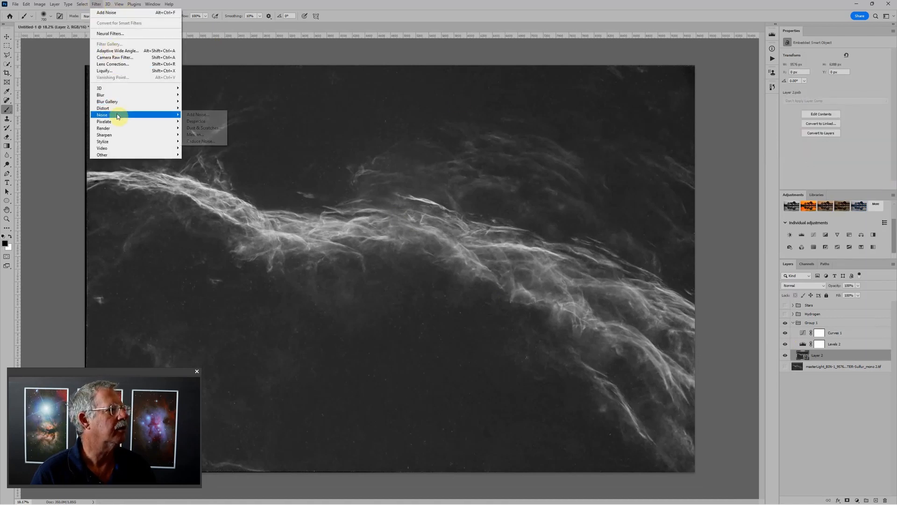
left_click(189, 128)
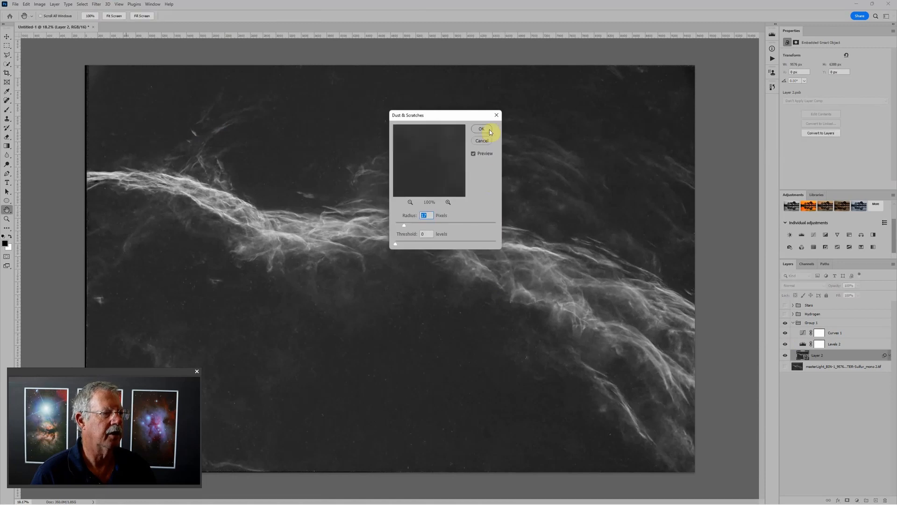
left_click(487, 133)
key("b")
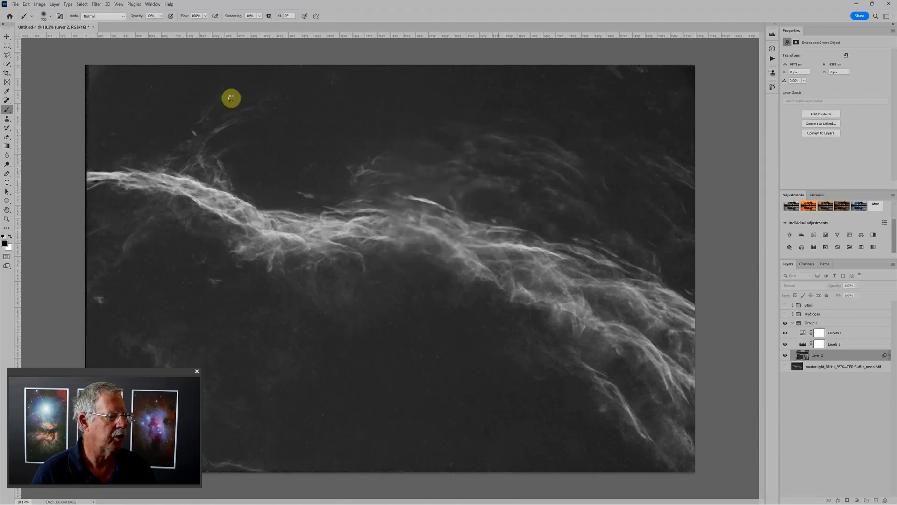
- Apply the Add Noise filter to the oxygen smart object, keeping the previously used settings
left_click(97, 4)
mouse_move(119, 115)
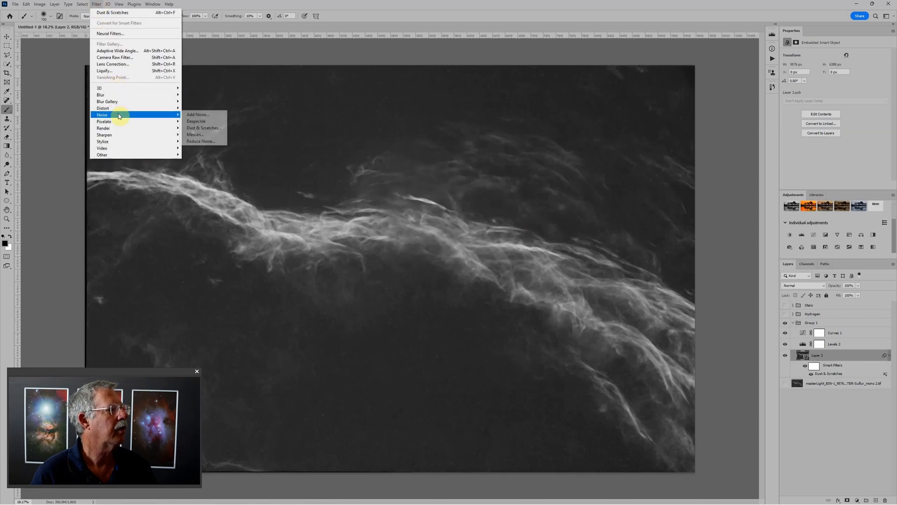
left_click(198, 115)
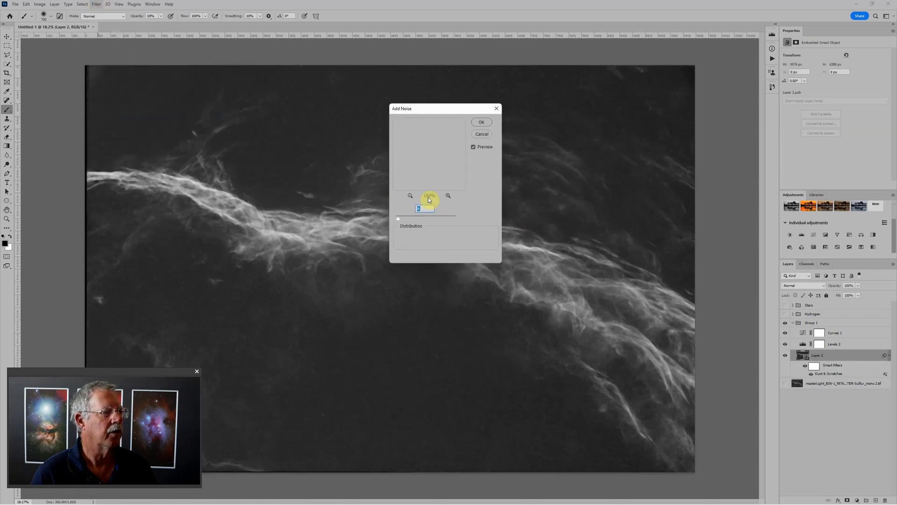
left_click(481, 122)
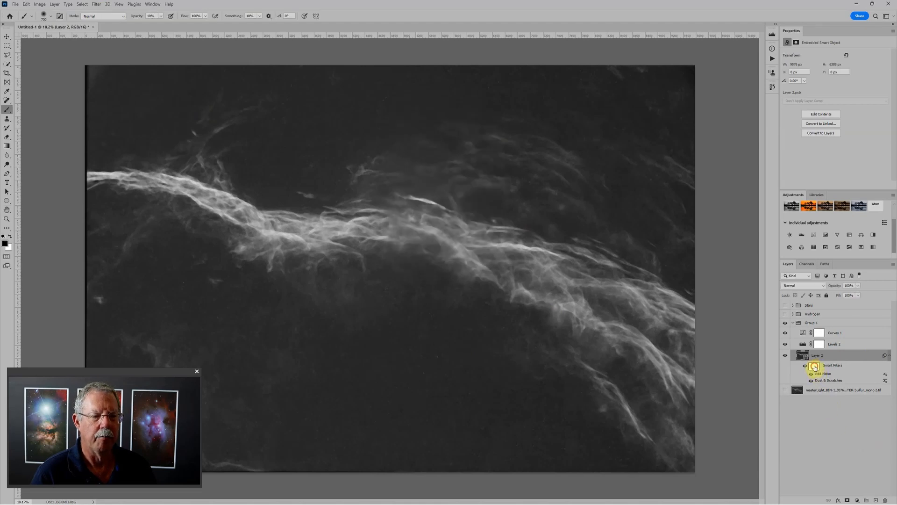
- Invert the oxygen smart filter mask to black and paint it white at 100% opacity over the background below the nebula, using an enlarged brush
left_click(814, 367)
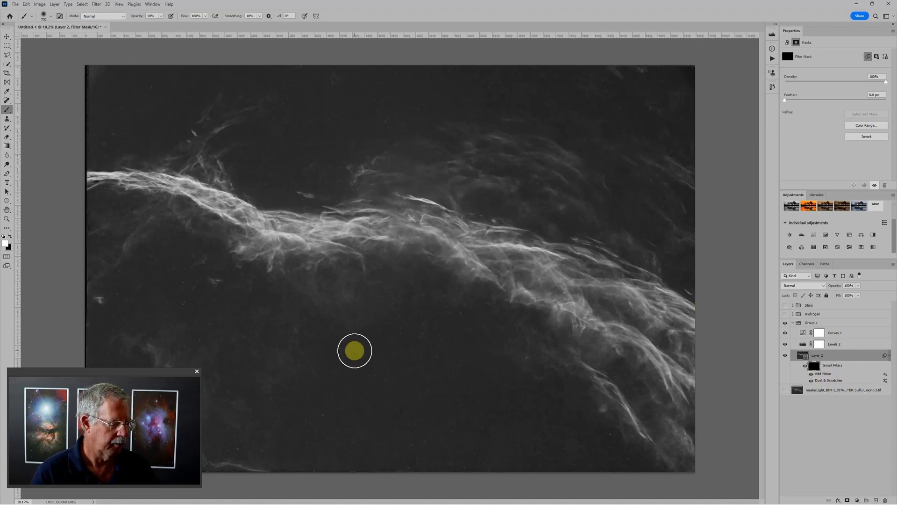
key("bracketright")
key("bracketright")
key("bracketright")
key("bracketright")
key("bracketright")
key("bracketright")
key("bracketright")
key("bracketright")
key("bracketright")
key("bracketright")
key("bracketright")
key("bracketright")
key("bracketright")
key("bracketright")
key("bracketright")
key("bracketright")
key("bracketright")
key("bracketright")
key("bracketright")
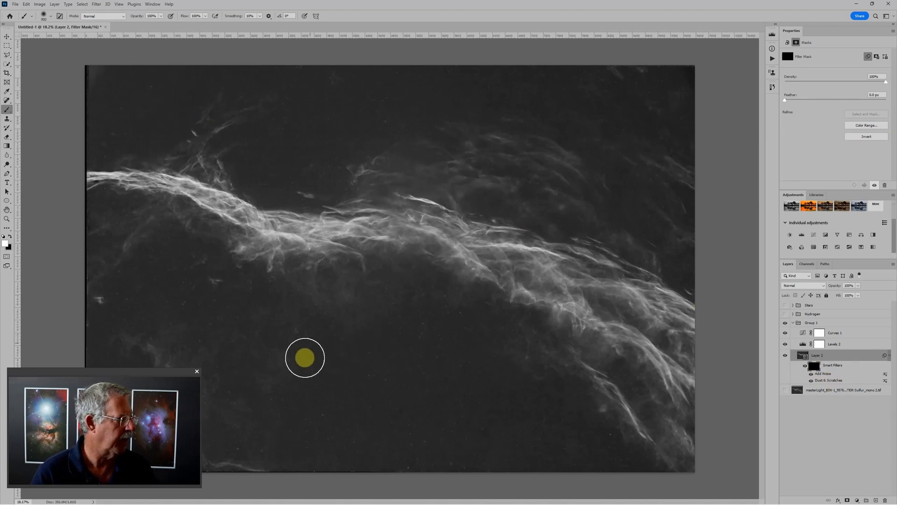
left_click_drag(416, 368, 434, 372)
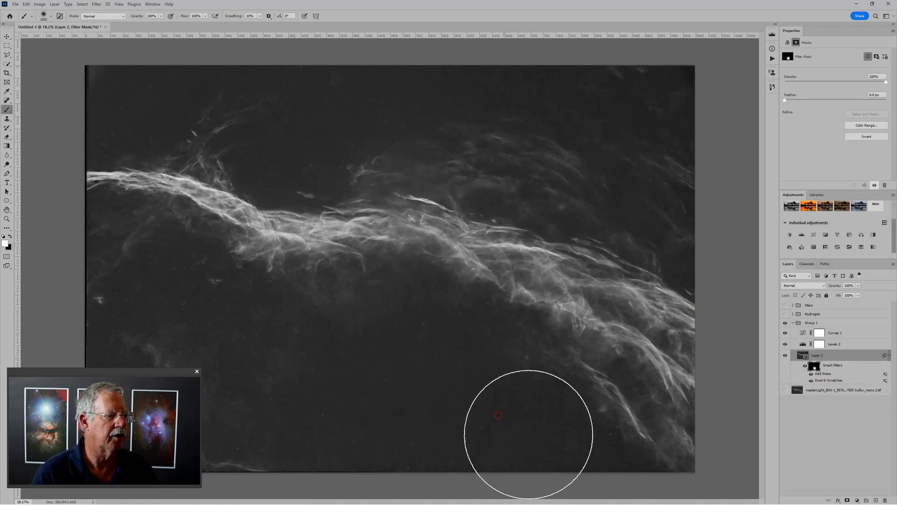
mouse_move(514, 429)
left_mouse_down()
mouse_move(193, 319)
mouse_move(140, 313)
left_mouse_up()
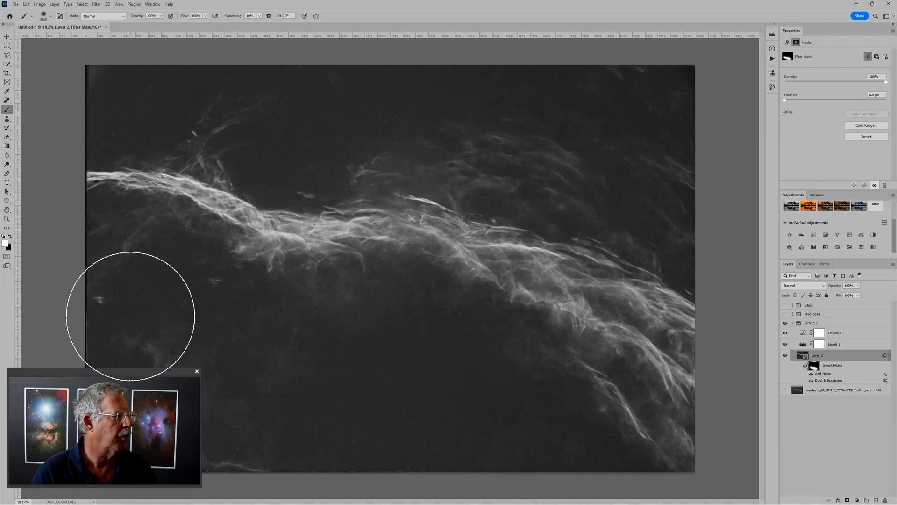
left_click_drag(144, 372, 108, 383)
left_click(159, 348)
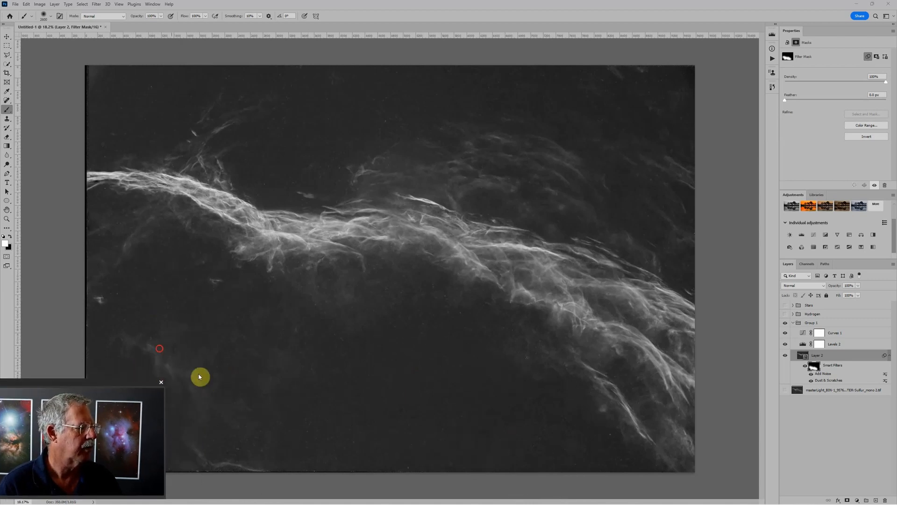
left_click_drag(129, 331, 137, 302)
left_click(104, 260)
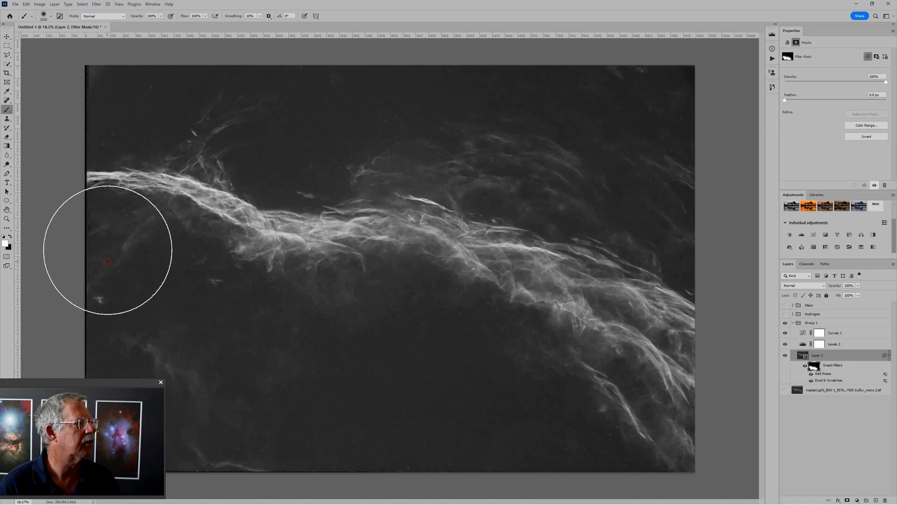
- Paint the oxygen filter mask white over the background above the nebula and touch up the dark areas below it
left_click(118, 106)
left_click(320, 133)
left_click(549, 110)
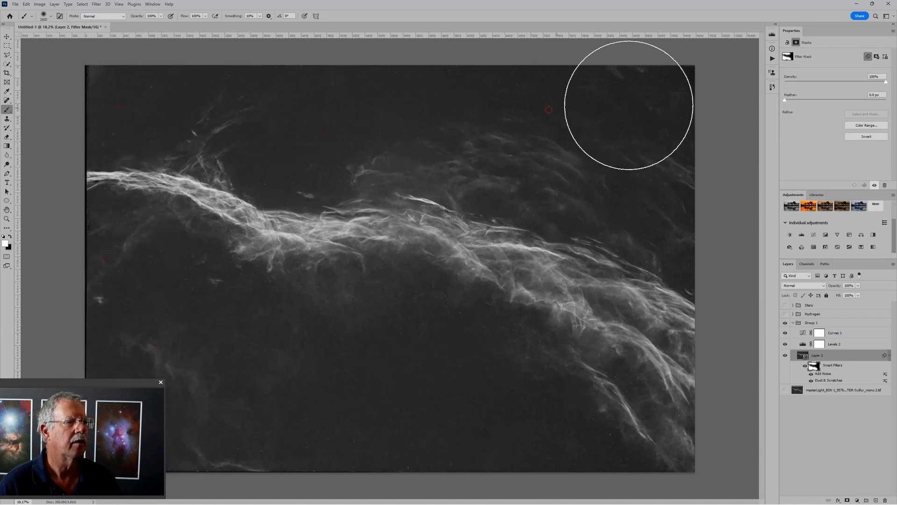
left_click(630, 91)
left_click(700, 228)
left_click(411, 346)
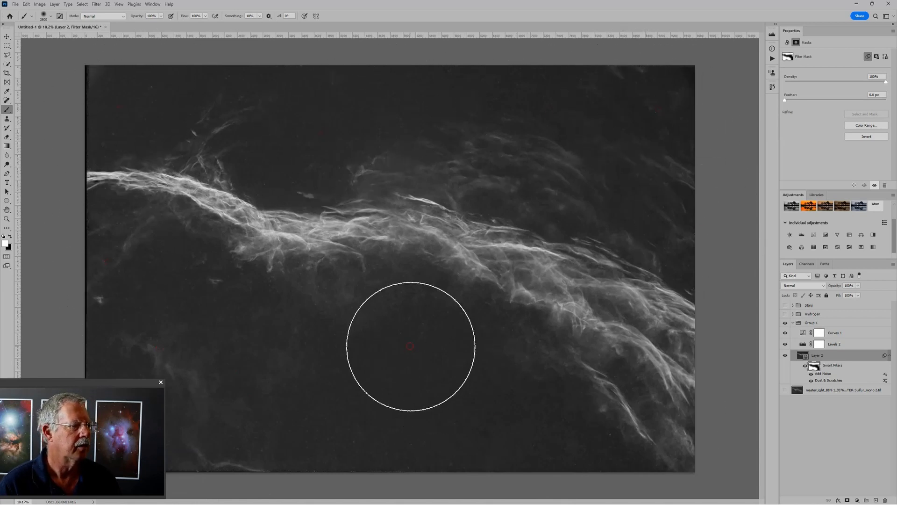
left_click(490, 393)
left_click(198, 304)
- Collapse the oxygen layer group, rename it Oxygen and hide it
scroll(358, 387, "down", 2)
scroll(376, 390, "down", 1)
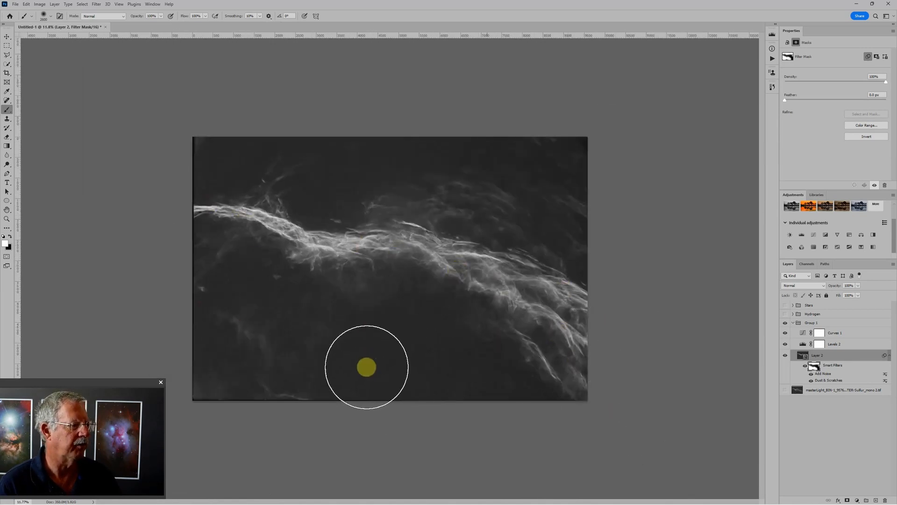
left_click(792, 324)
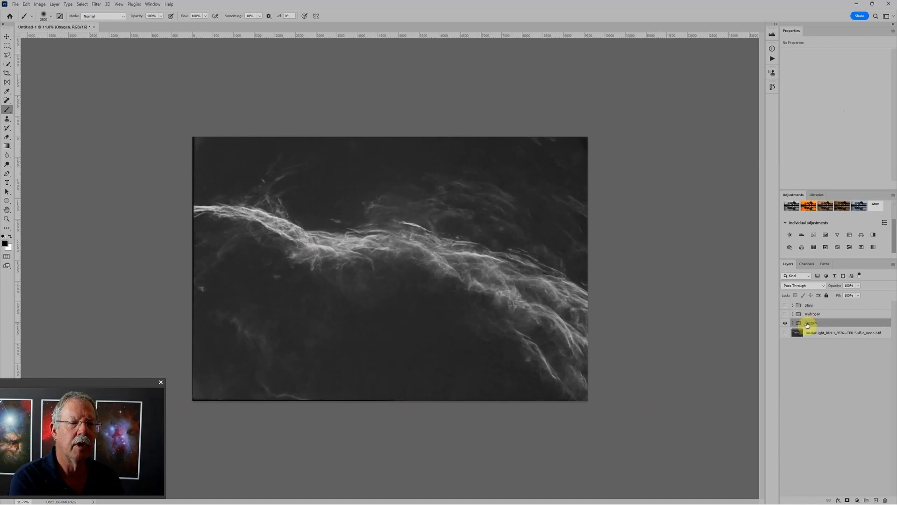
left_click(786, 323)
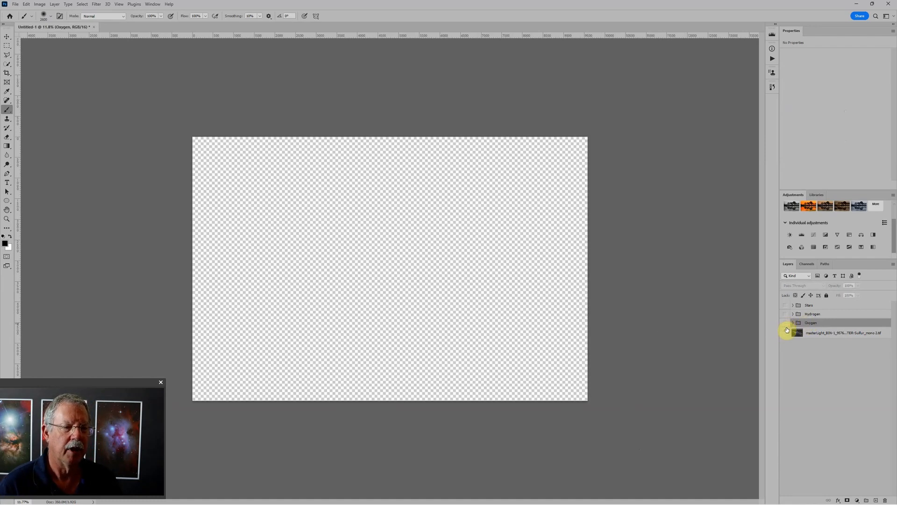
- Show the sulfur image, place it in a group named Sulfur and add a Levels adjustment layer above it
left_click(786, 333)
left_click(796, 334)
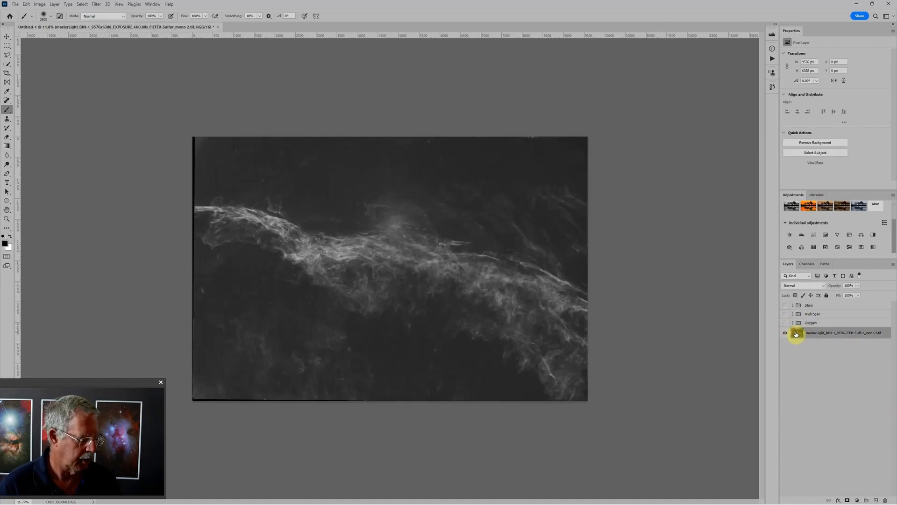
key("ctrl+g")
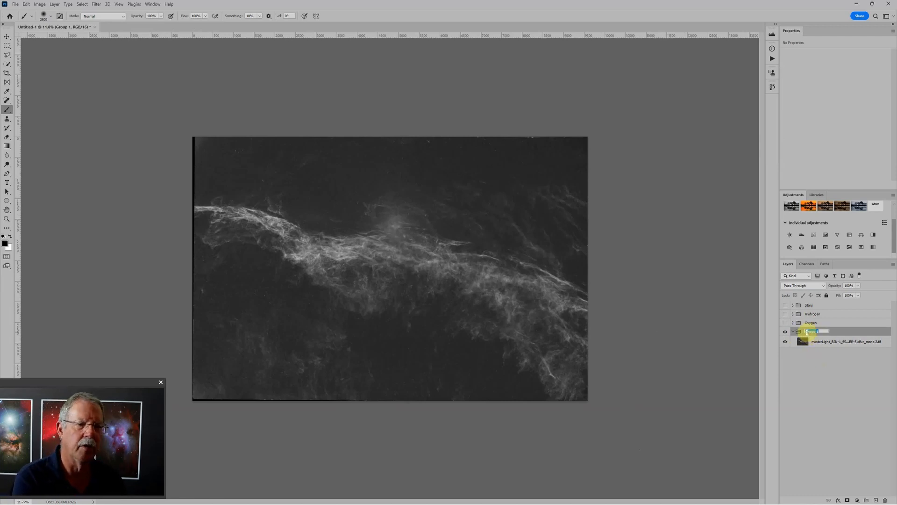
left_click(801, 235)
- Remove the bright star remnants in and around the sulfur image's central glow with the content-aware Spot Healing Brush
left_click(824, 354)
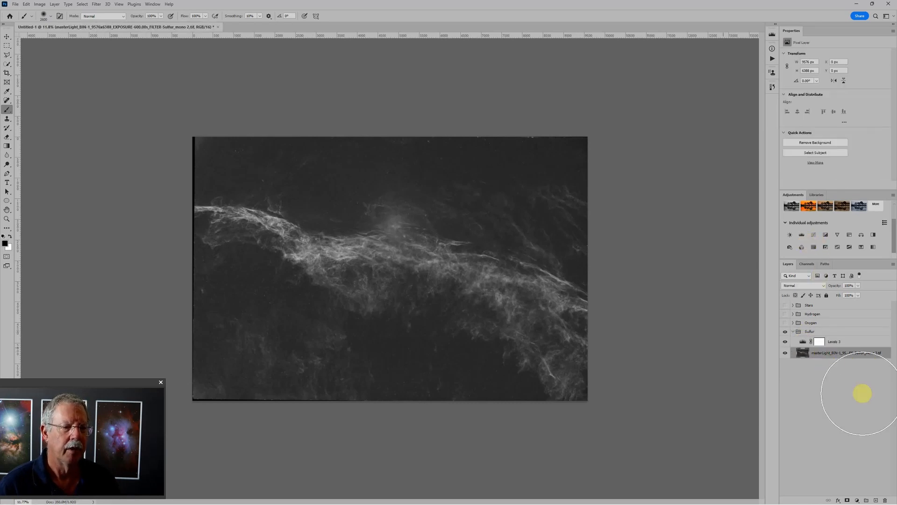
key("j")
key("ctrl+plus")
key("ctrl+plus")
left_click_drag(367, 222, 361, 331)
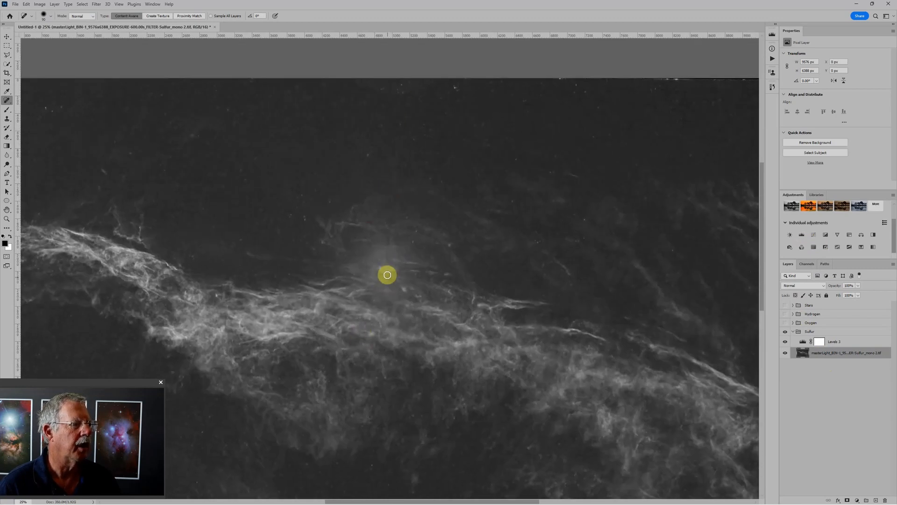
left_click(387, 277, "shift")
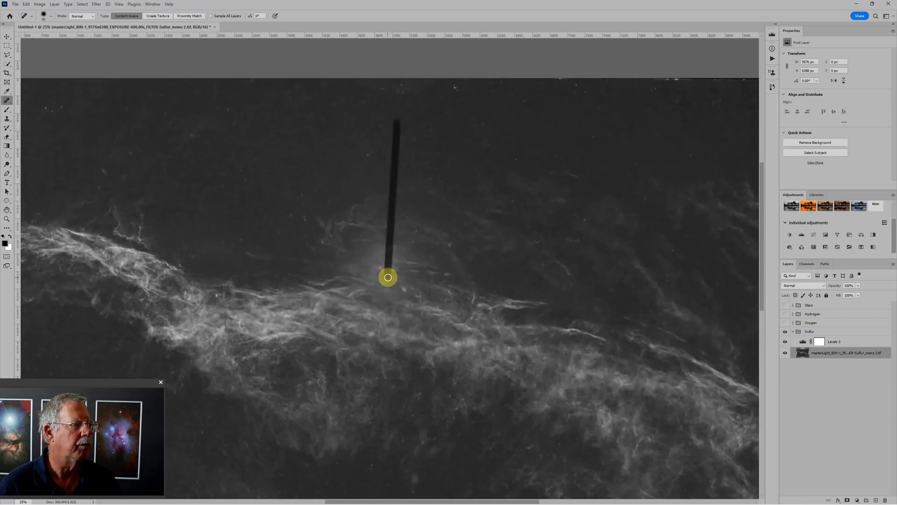
left_click(457, 272, "shift")
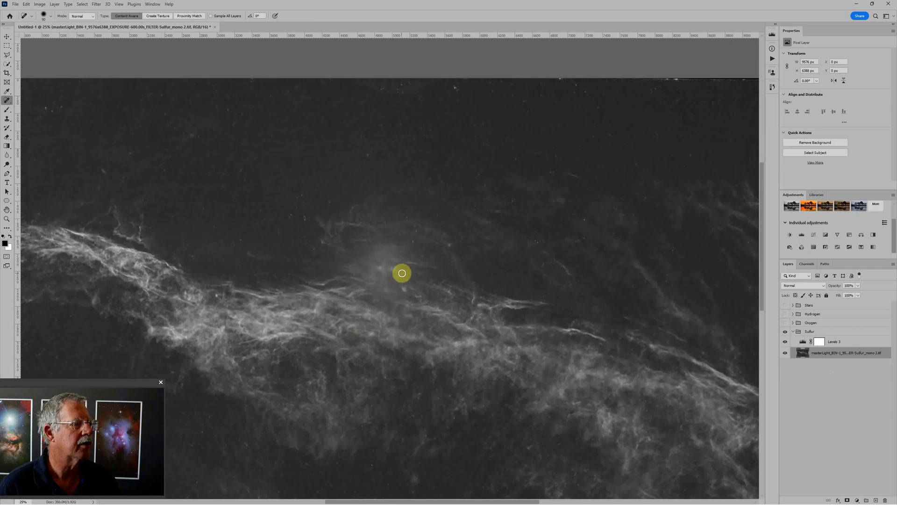
scroll(395, 270, "up", 1)
left_click_drag(403, 258, 423, 259)
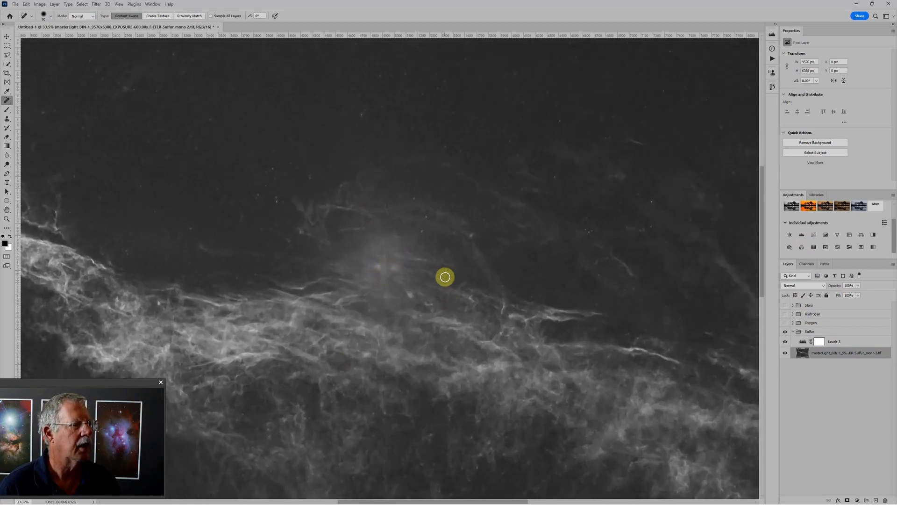
left_click_drag(382, 258, 382, 281)
left_click(377, 266)
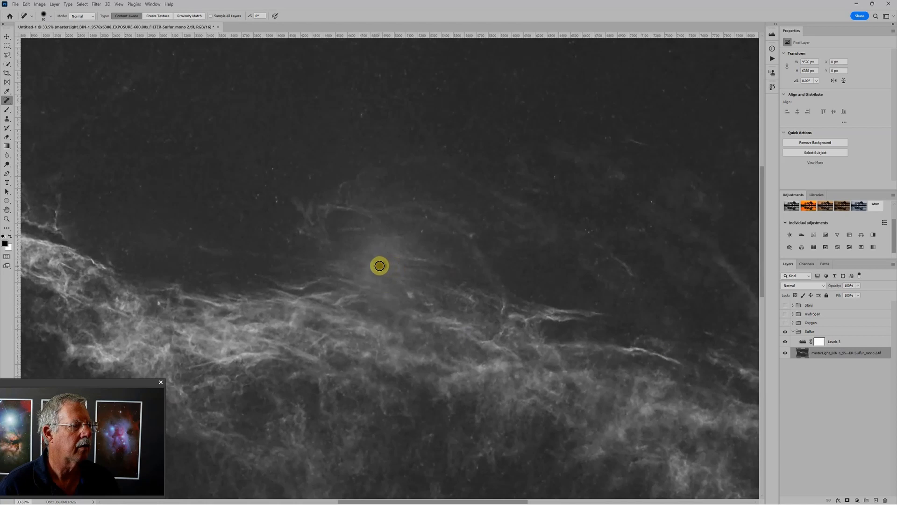
- Add an empty layer above the sulfur image and set its blend mode to Soft Light
left_click(876, 500)
left_click(803, 285)
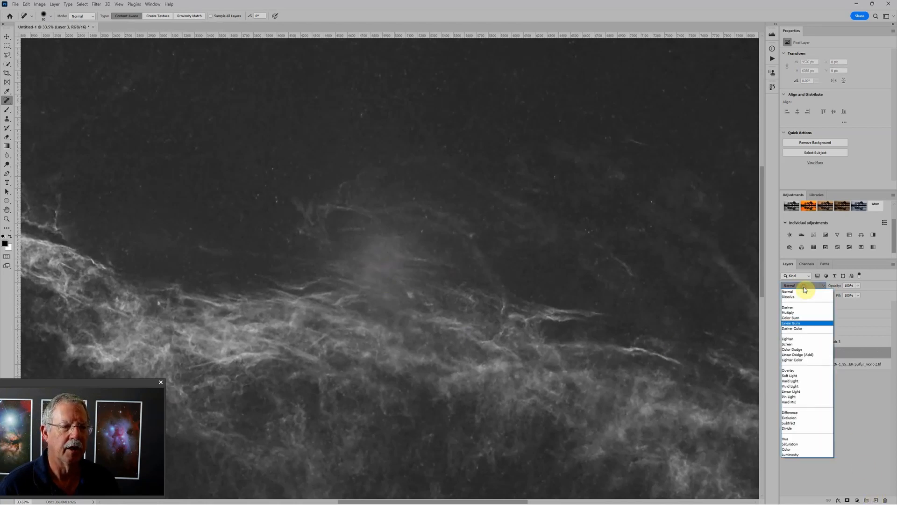
left_click(797, 375)
- Paint black at 10% opacity on the Soft Light layer over the sulfur image's hazy central glow, varying the brush size
key("b")
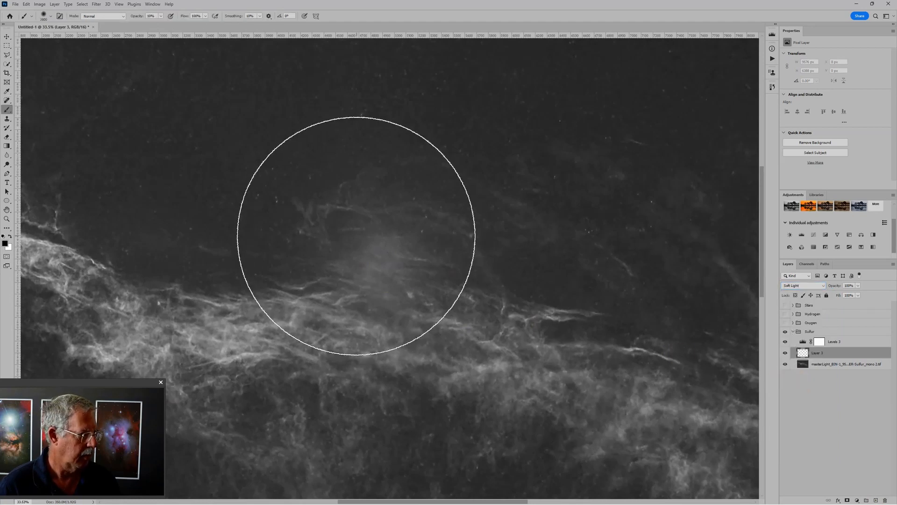
key("bracketleft")
key("bracketleft")
key("bracketleft")
key("bracketleft")
key("bracketleft")
key("bracketleft")
key("bracketleft")
key("bracketleft")
left_click(382, 260)
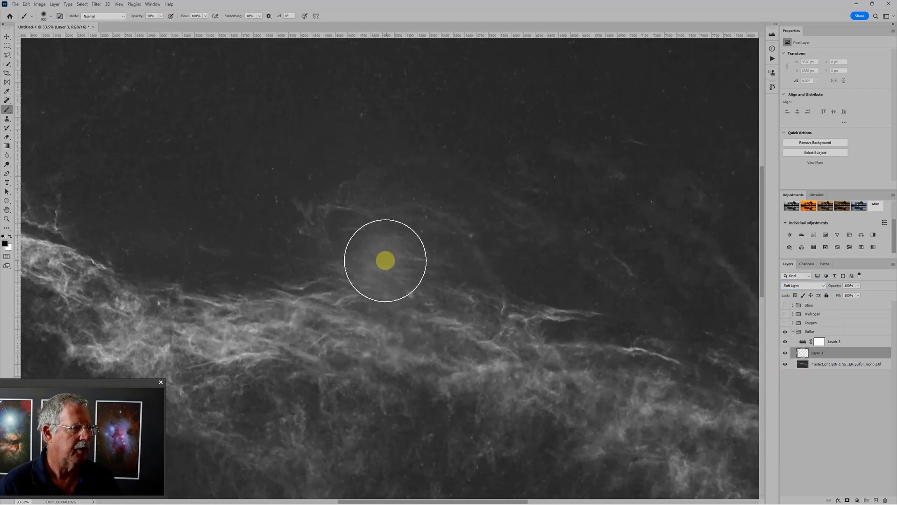
left_click_drag(367, 266, 396, 260)
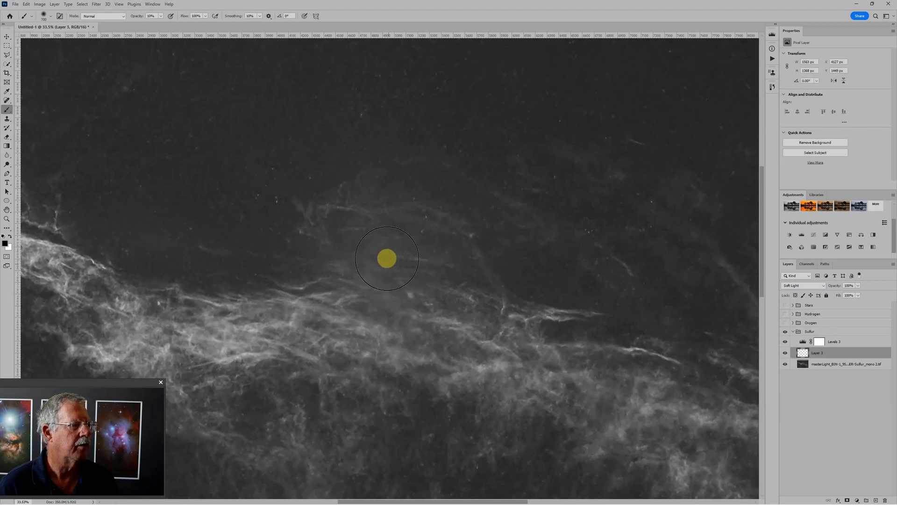
key("bracketleft")
key("bracketleft")
scroll(379, 254, "down", 2)
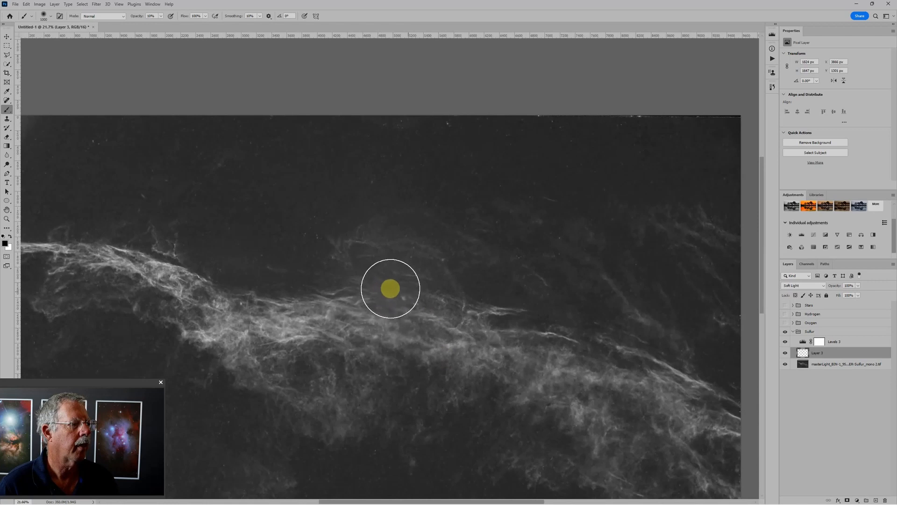
scroll(509, 334, "down", 3)
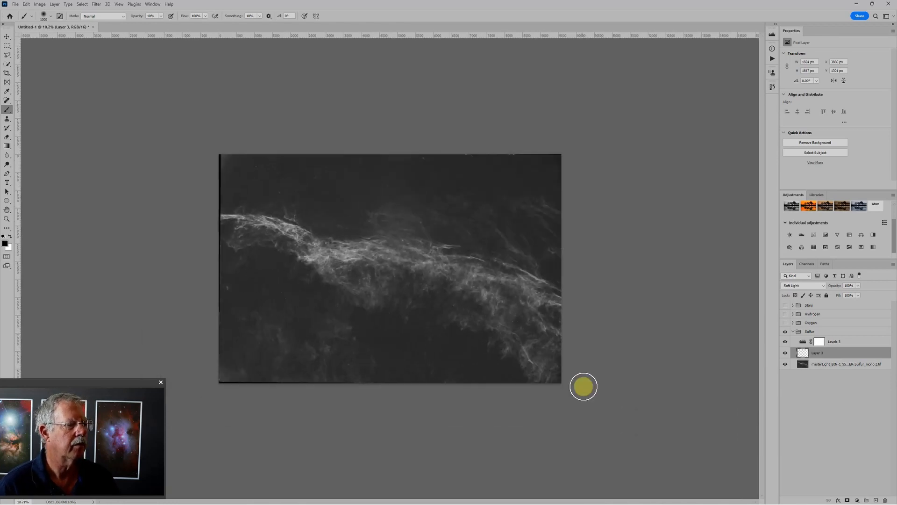
- Convert the Soft Light layer and the sulfur image together into one smart object
scroll(527, 395, "up", 2)
left_click(838, 362, "shift")
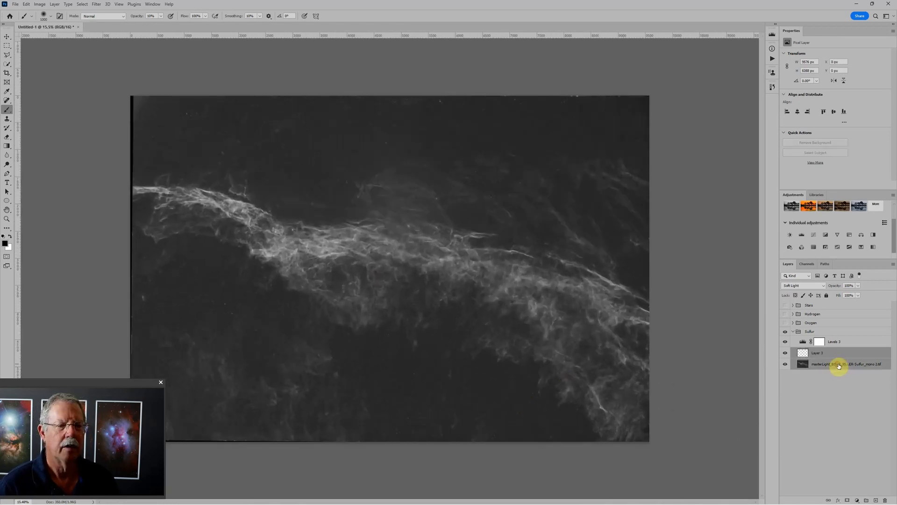
right_click(842, 360)
left_click(877, 176)
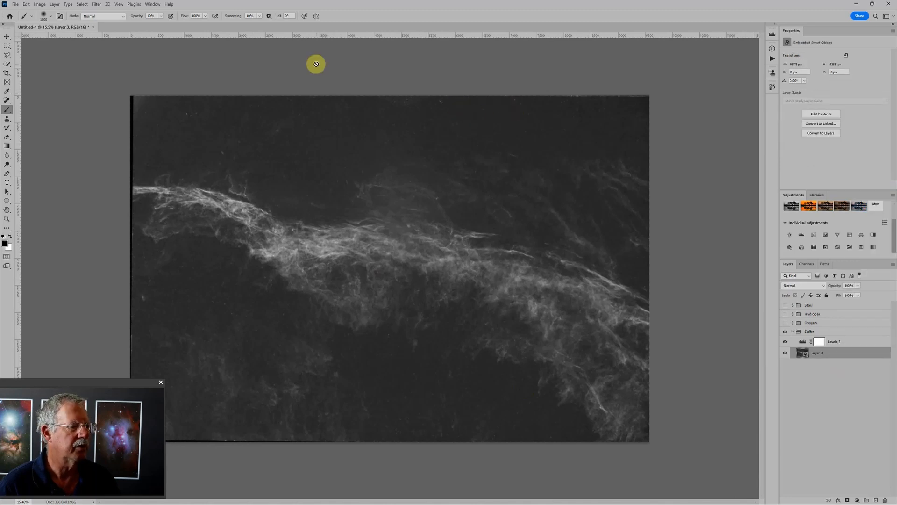
- Apply the Dust & Scratches filter to the sulfur smart object with a 17-pixel radius and threshold 0
left_click(96, 4)
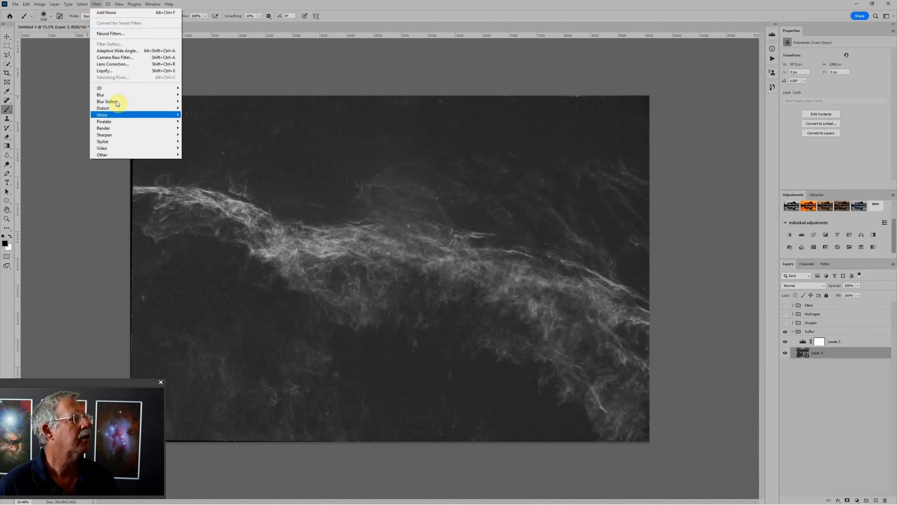
mouse_move(117, 115)
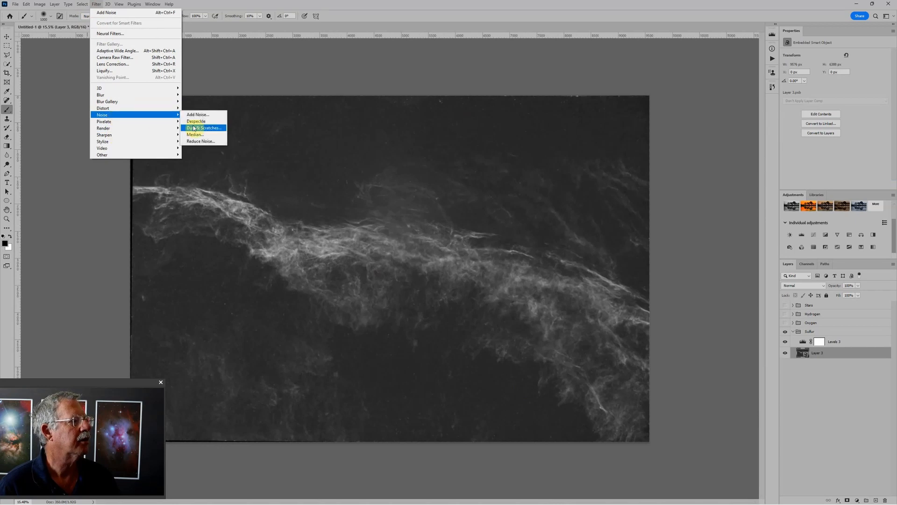
left_click(194, 128)
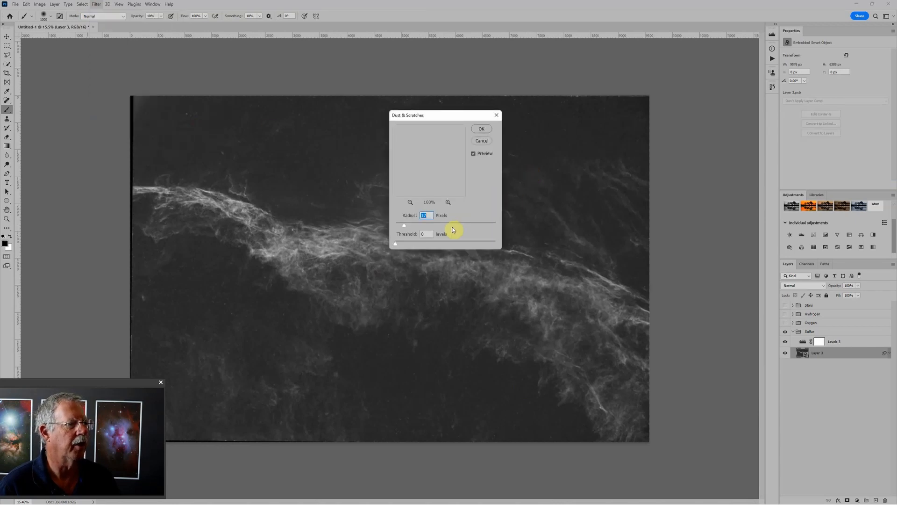
left_click(480, 131)
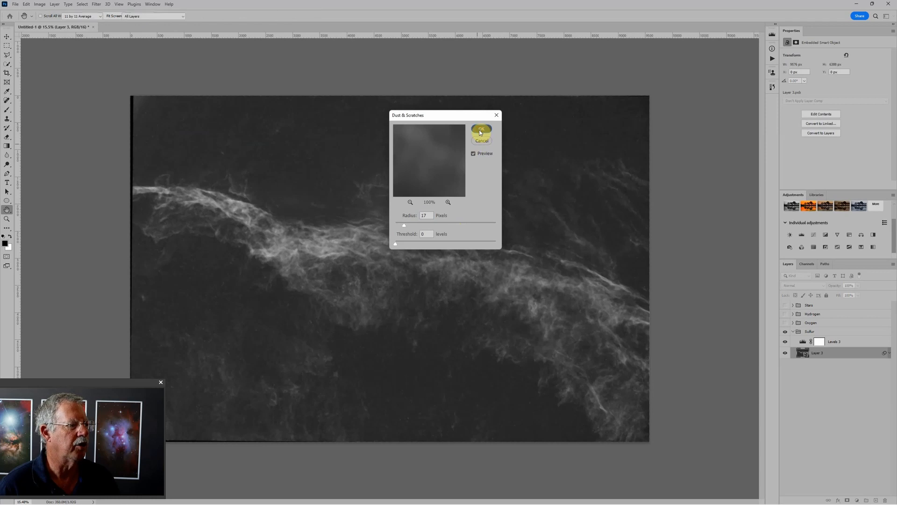
key("b")
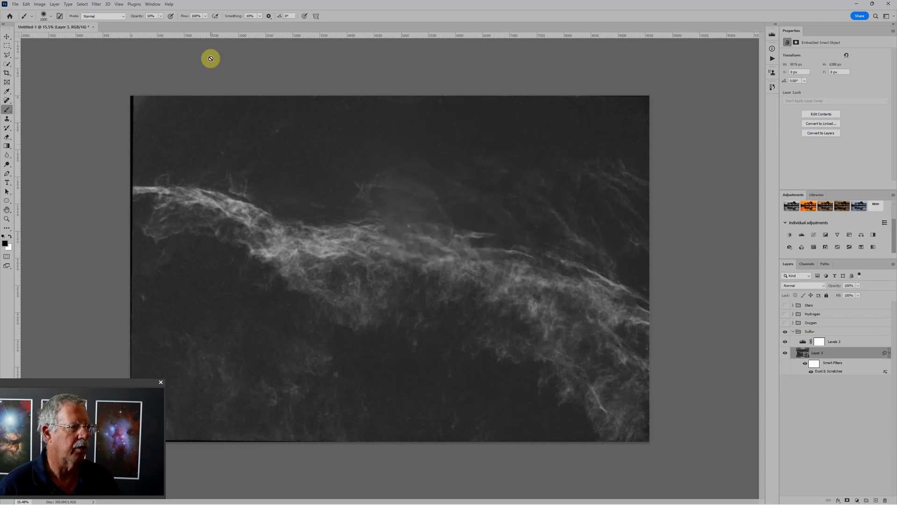
- Apply the Add Noise filter to the sulfur smart object, keeping the previously used settings
left_click(97, 4)
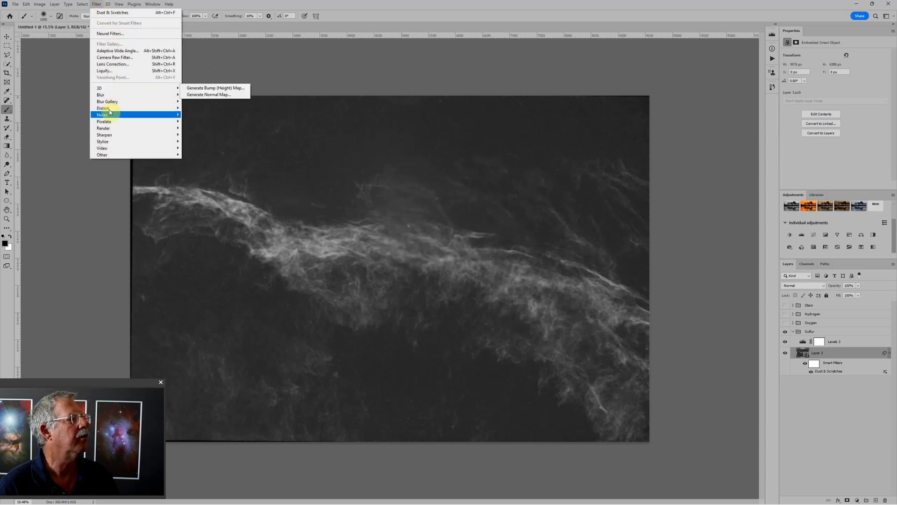
mouse_move(109, 114)
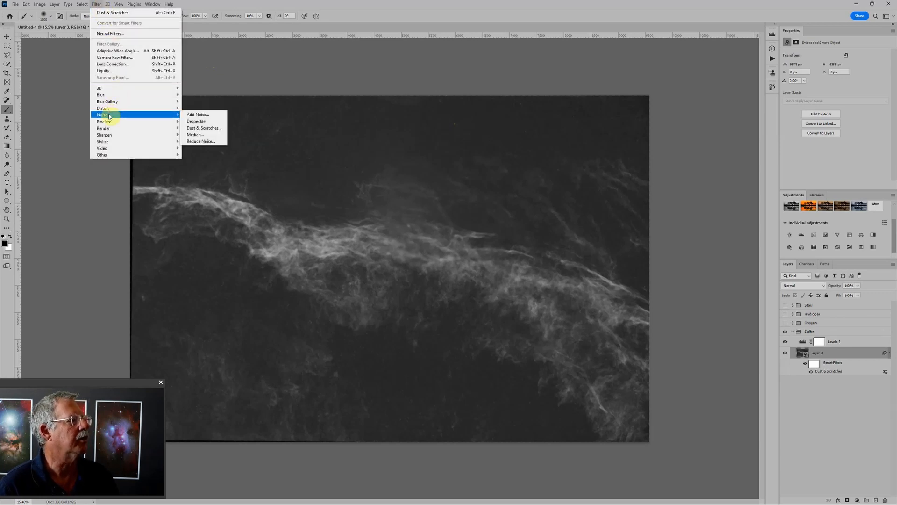
left_click(200, 116)
left_click(483, 122)
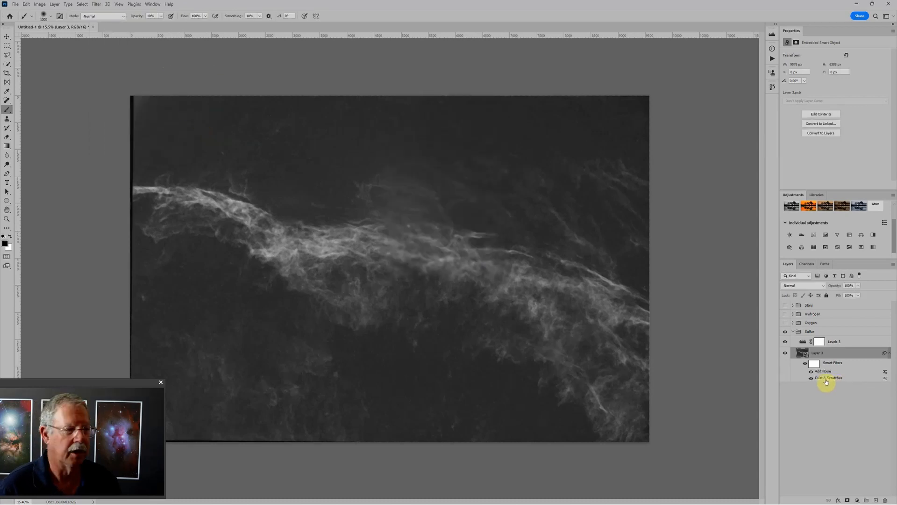
- Invert the sulfur smart filter mask to black and paint white at 100% opacity over the background areas around the nebula
left_click(814, 364)
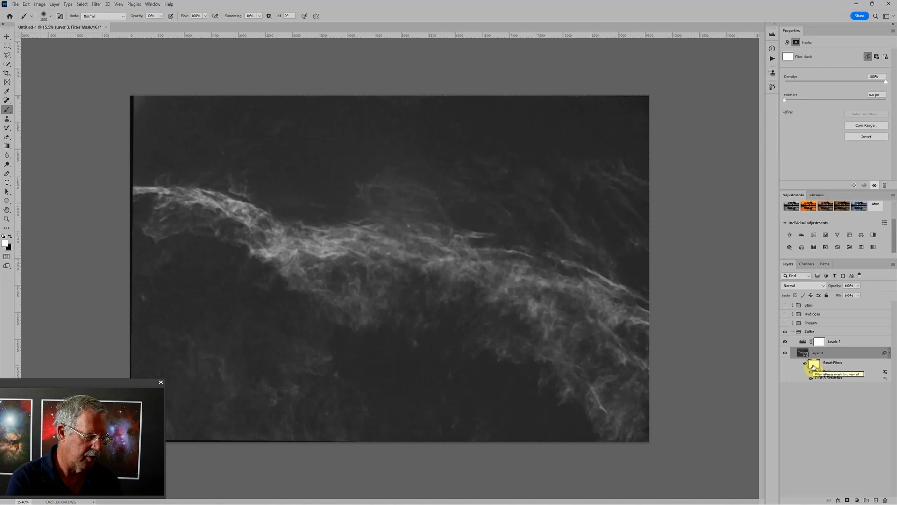
key("ctrl+i")
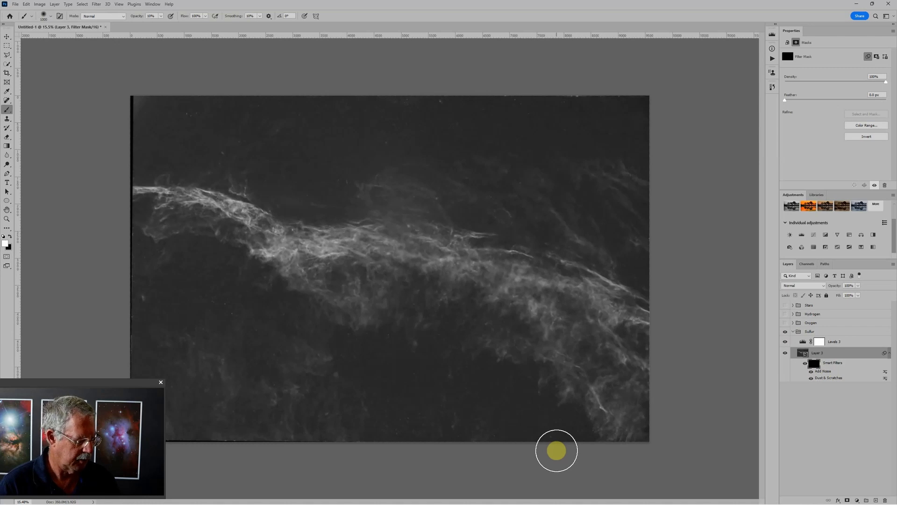
key("bracketright")
key("bracketright")
key("bracketright")
key("bracketright")
key("bracketright")
key("bracketright")
key("bracketright")
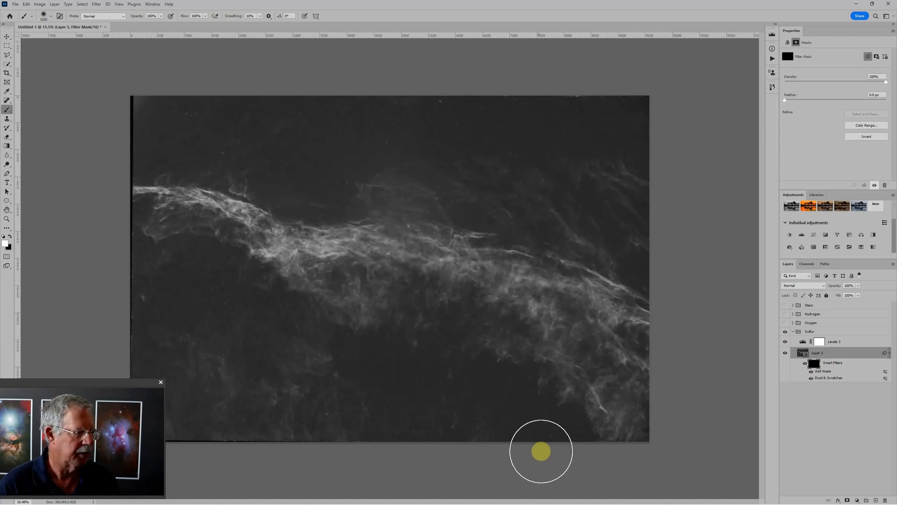
mouse_move(429, 363)
left_mouse_down()
mouse_move(407, 374)
mouse_move(401, 427)
mouse_move(218, 372)
mouse_move(158, 320)
left_mouse_up()
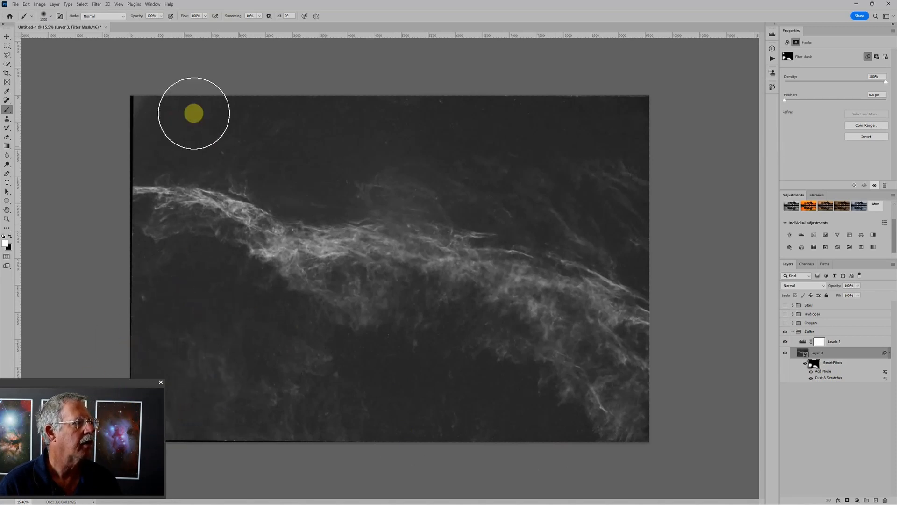
mouse_move(500, 127)
left_mouse_down()
mouse_move(644, 118)
mouse_move(651, 171)
mouse_move(681, 221)
mouse_move(621, 248)
mouse_move(643, 256)
mouse_move(474, 177)
mouse_move(343, 175)
left_mouse_up()
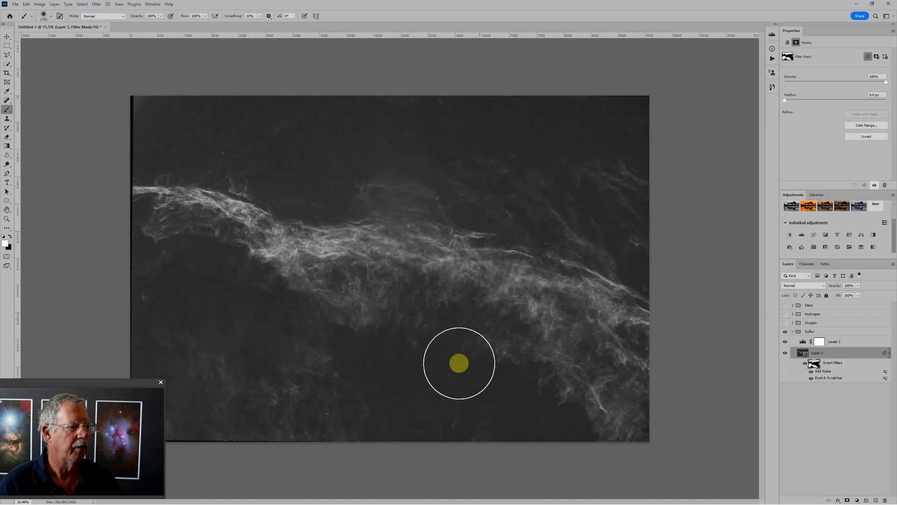
scroll(424, 403, "down", 2)
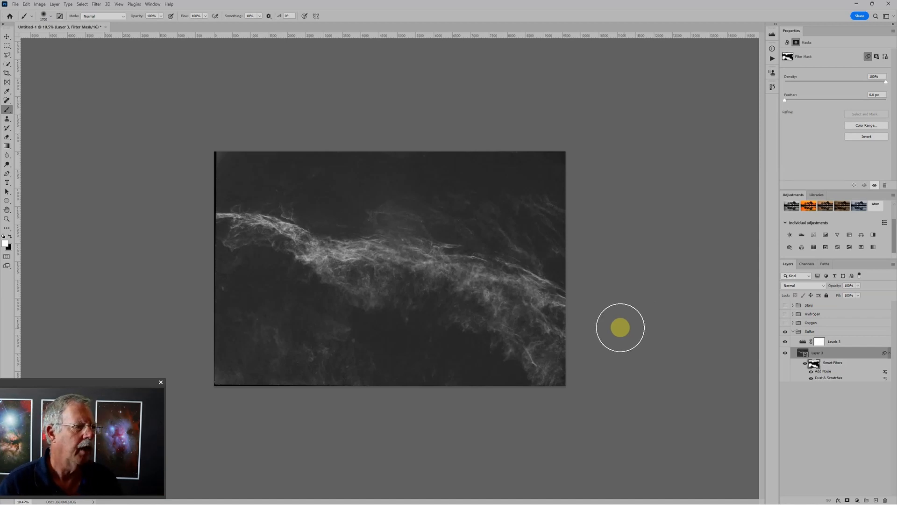
- Collapse the Sulfur group and make the Oxygen group visible
left_click(793, 331)
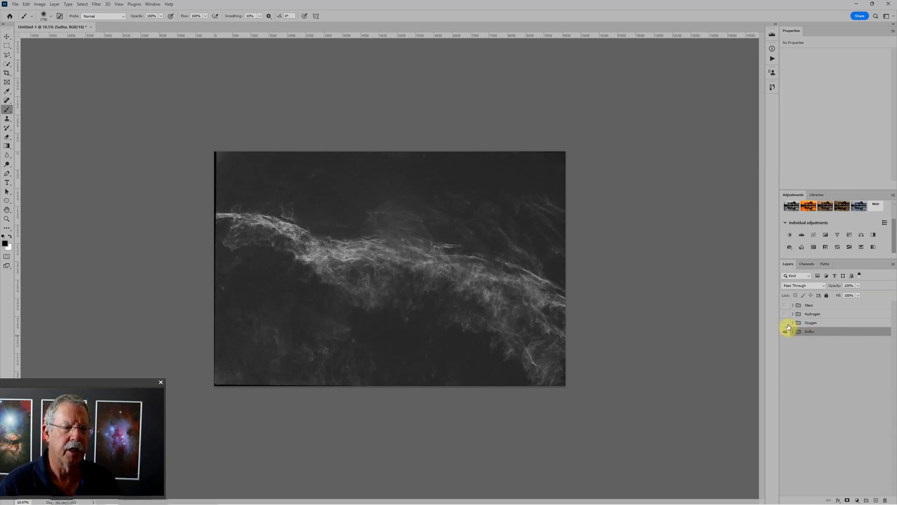
scroll(462, 258, "up", 3)
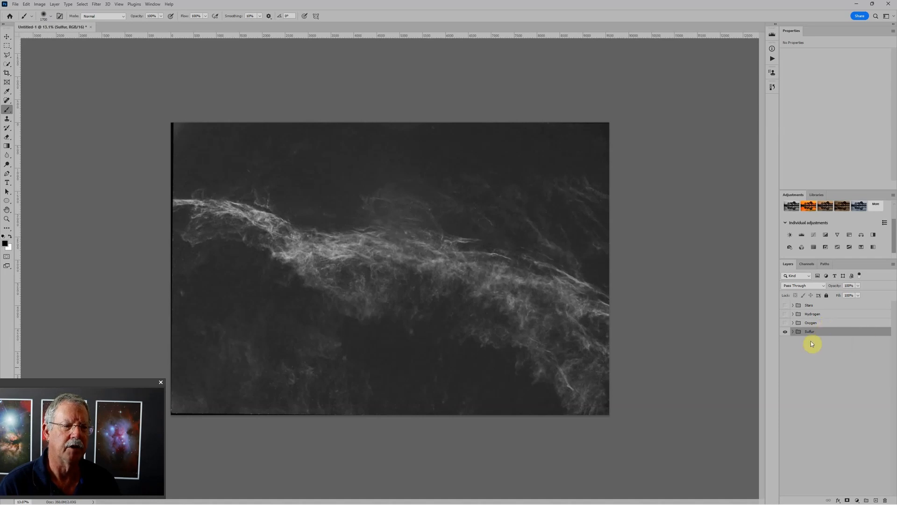
left_click(785, 323)
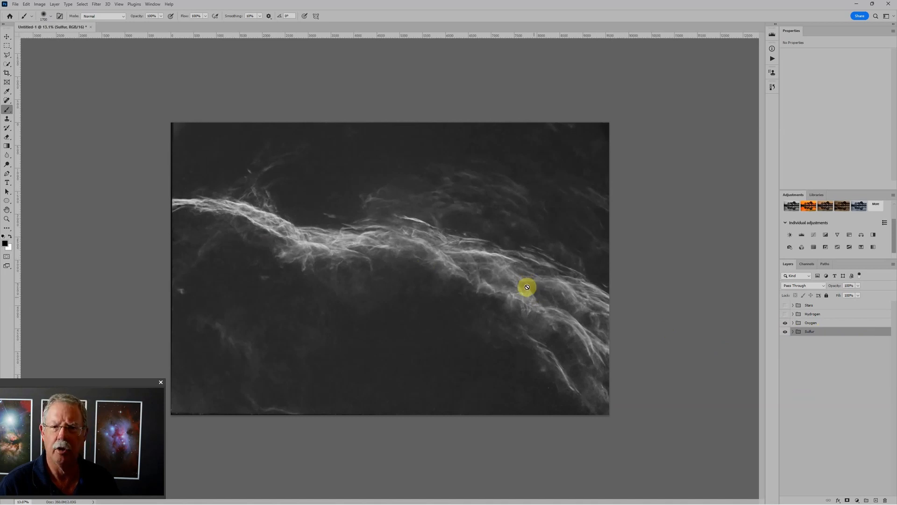
- Turn off the red channel in the Oxygen group's advanced blending options, leaving green and blue enabled
left_click(854, 323)
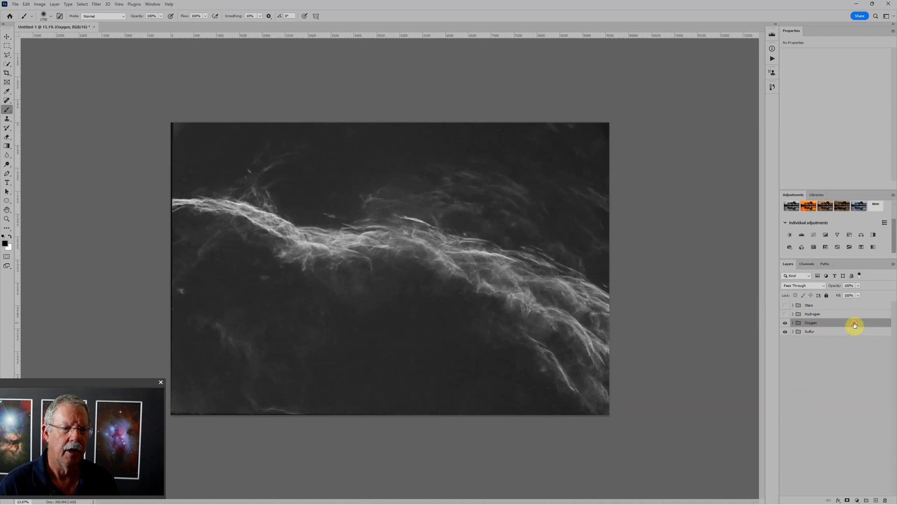
double_click(854, 324)
left_click_drag(703, 180, 658, 164)
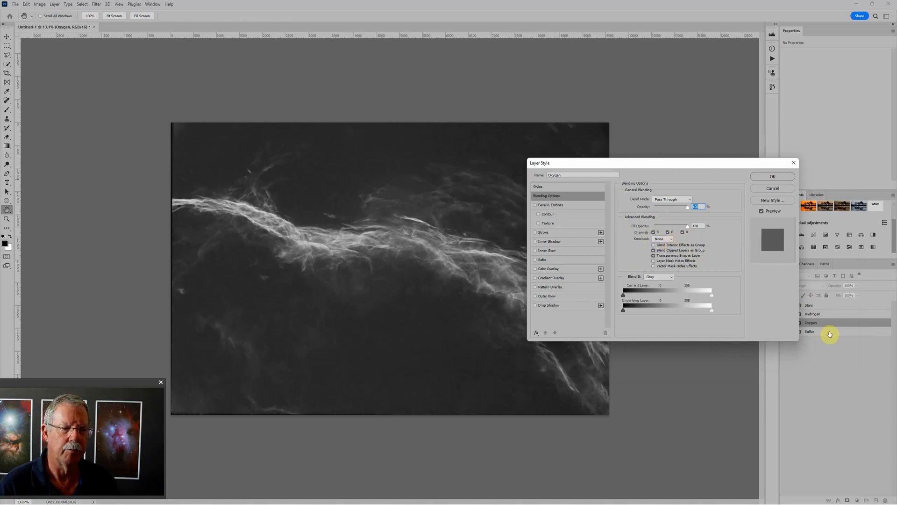
left_click(654, 232)
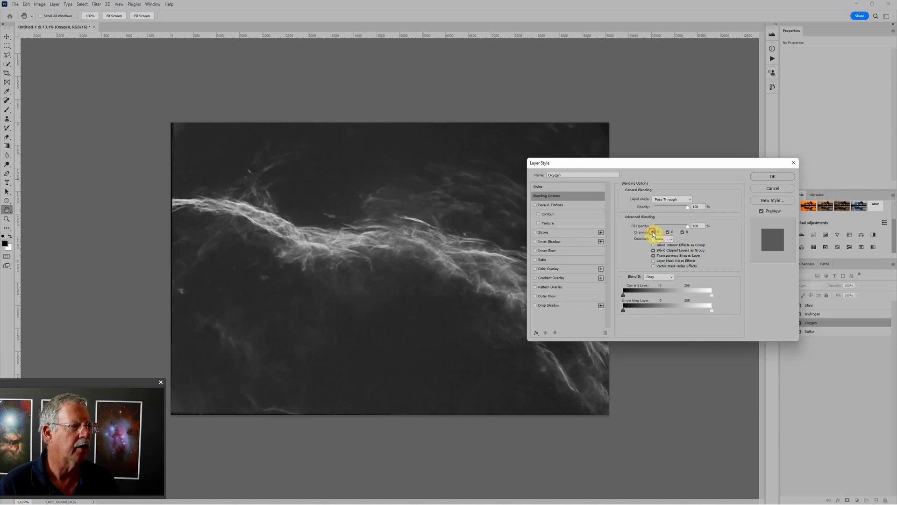
left_click(774, 177)
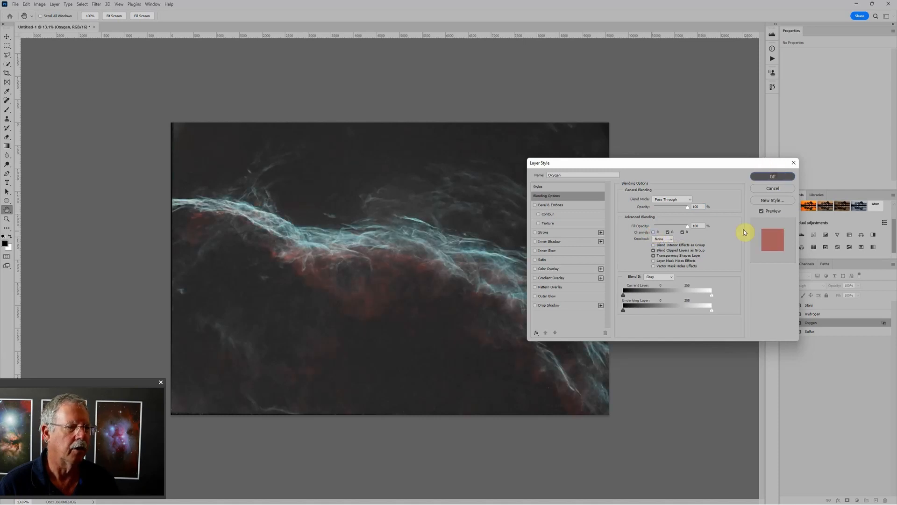
key("b")
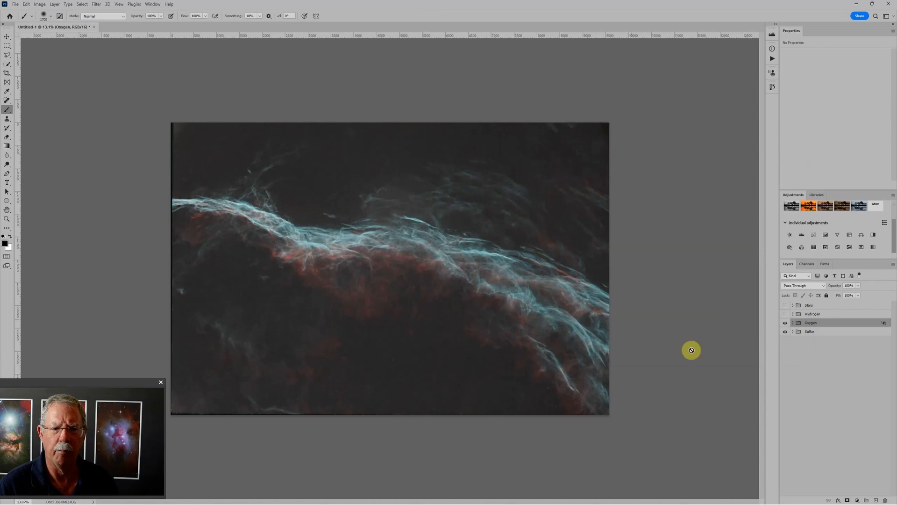
- Adjust the Sulfur group's Levels to input values of black 21, midtone 1.21 and white 225
left_click(793, 332)
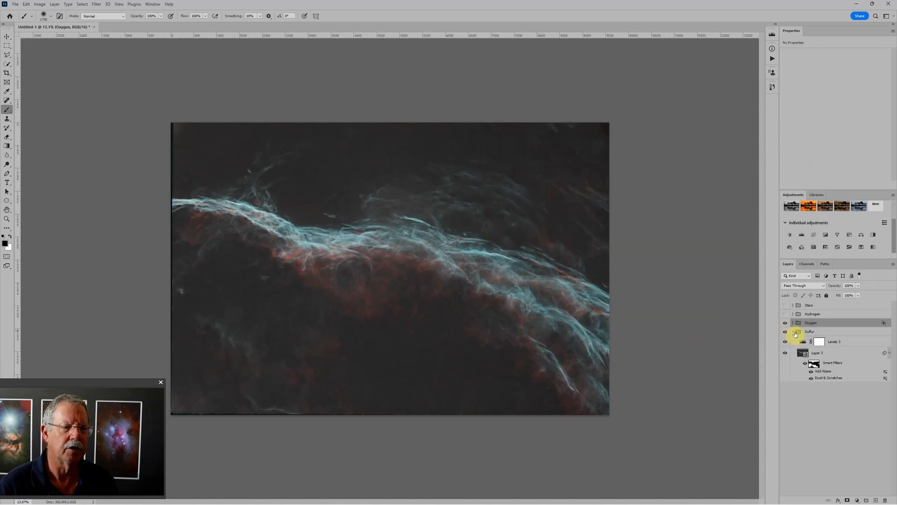
left_click(802, 342)
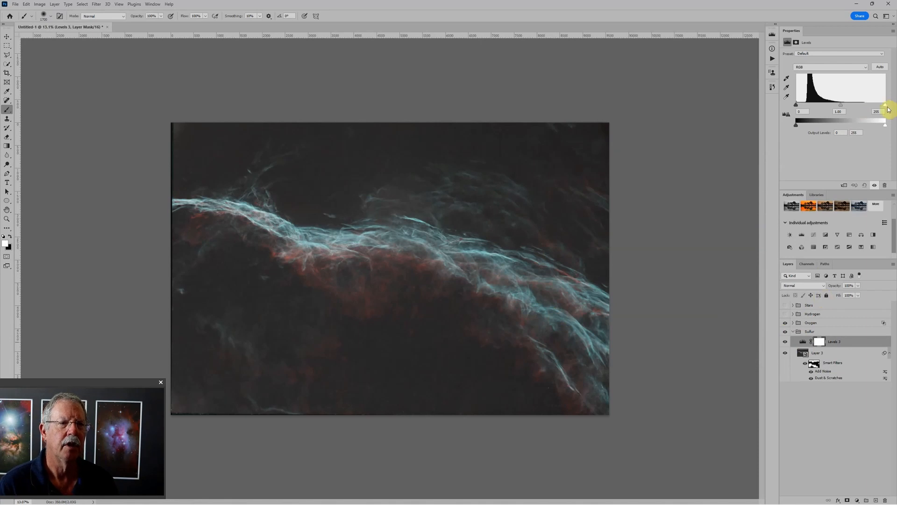
left_click_drag(886, 107, 877, 107)
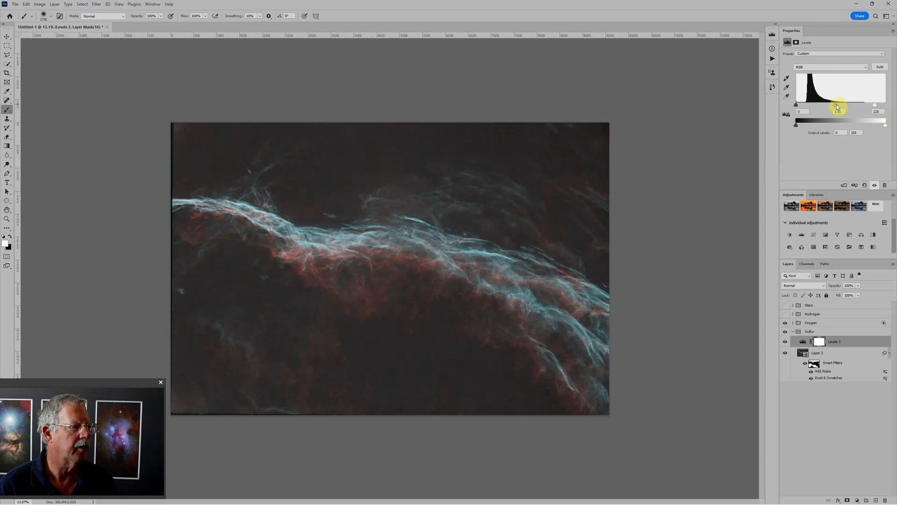
left_click_drag(837, 107, 834, 107)
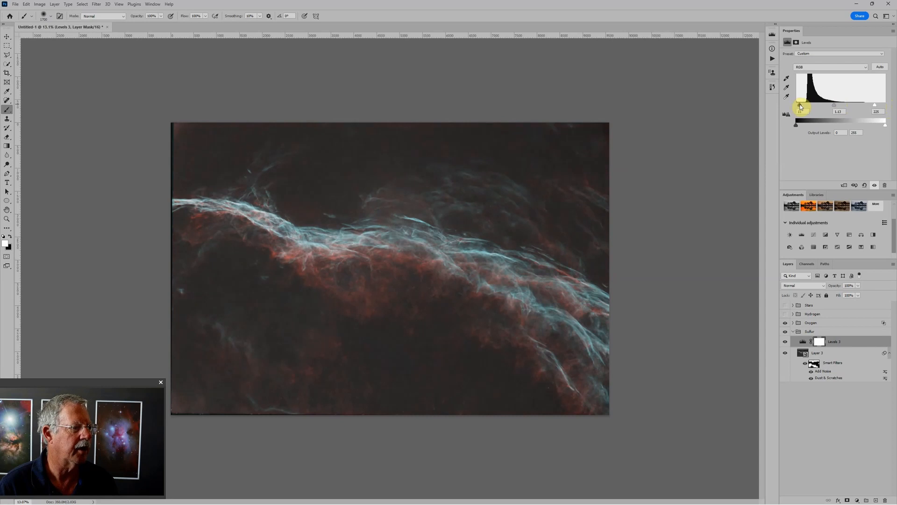
left_click_drag(801, 107, 804, 106)
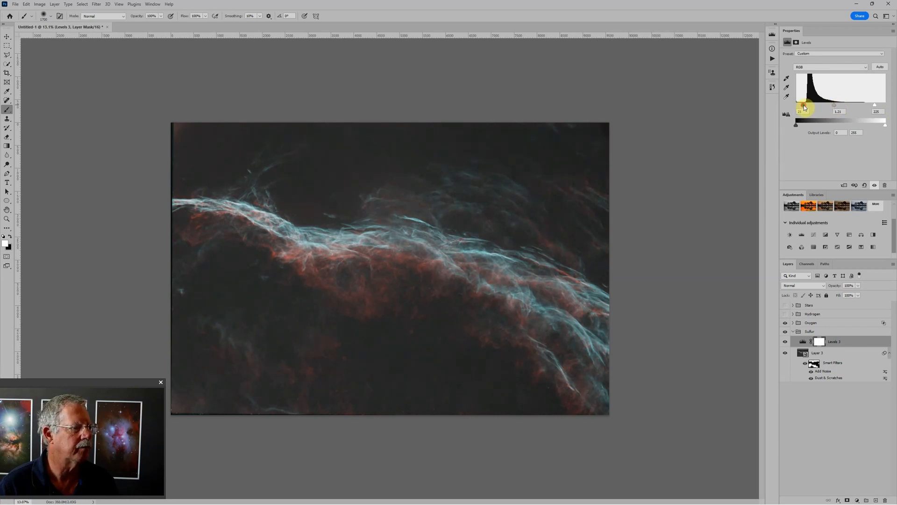
scroll(462, 258, "down", 1)
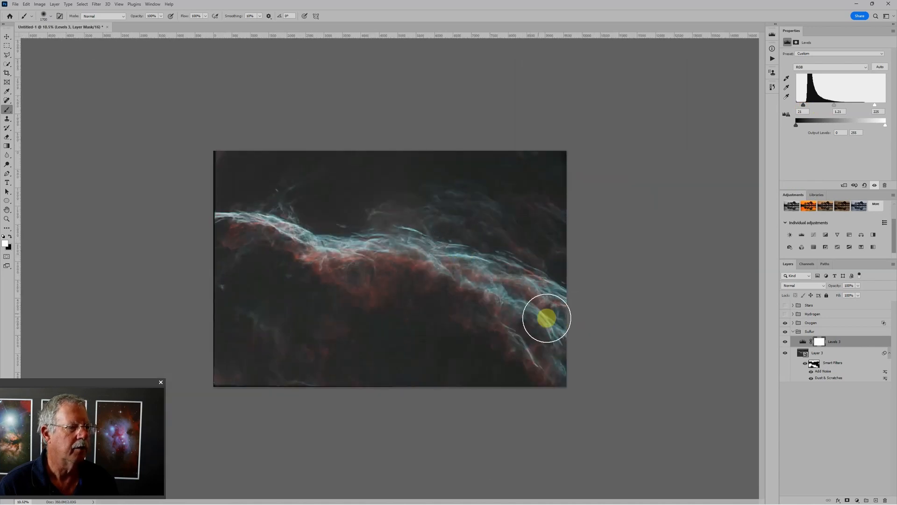
scroll(546, 285, "up", 1)
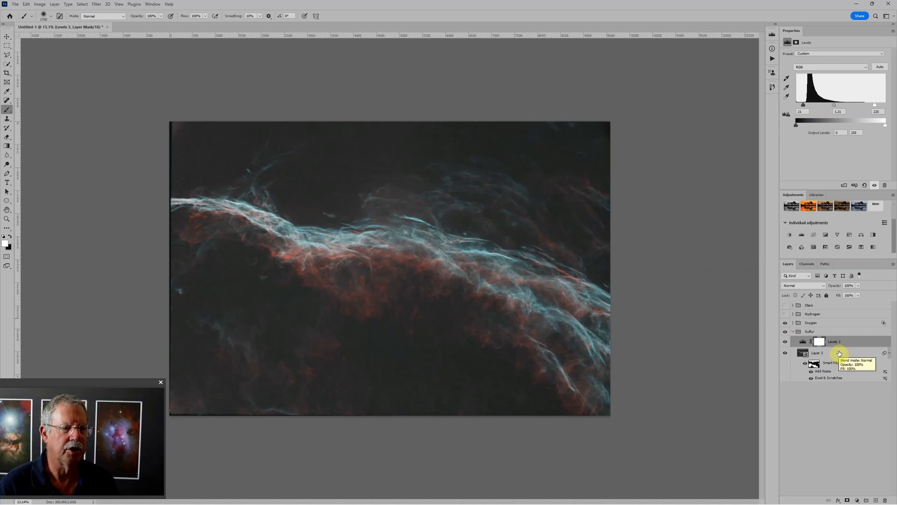
- In the Oxygen group's Curves adjustment, lower the green channel's upper endpoint to input 242, output 207
left_click(793, 323)
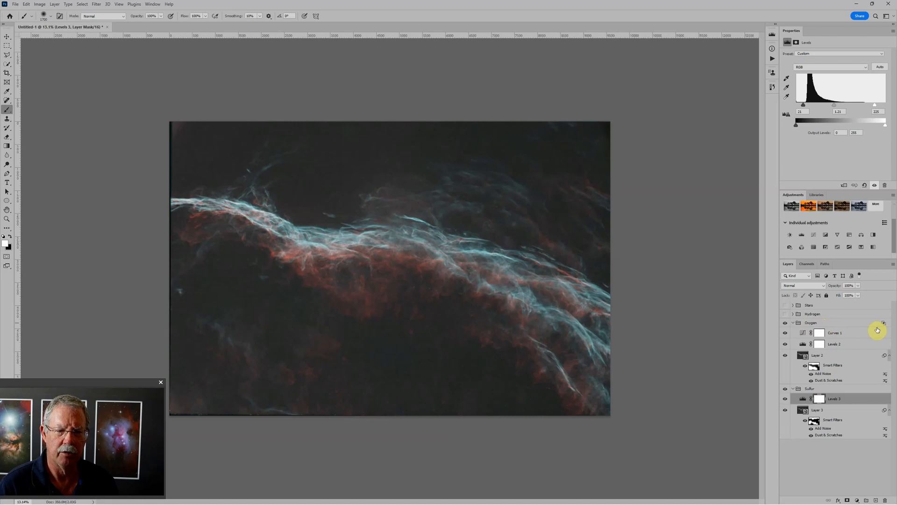
left_click(804, 333)
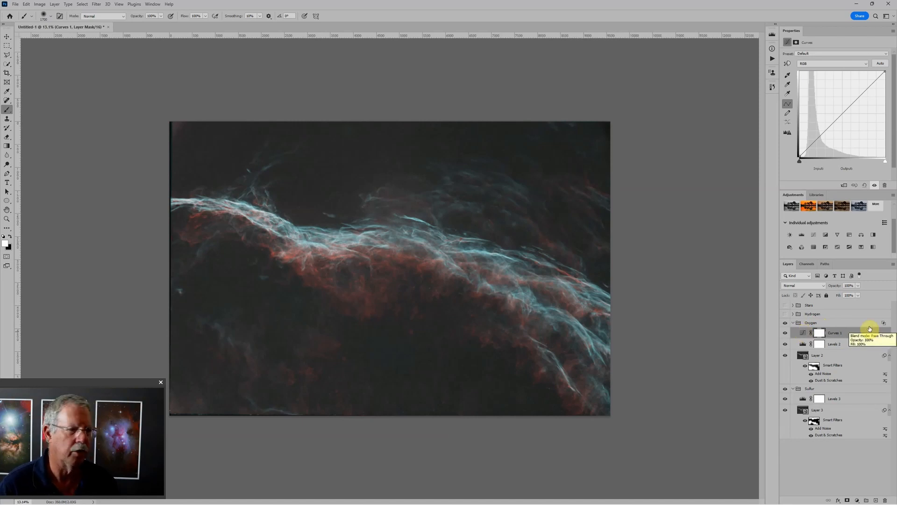
left_click(824, 63)
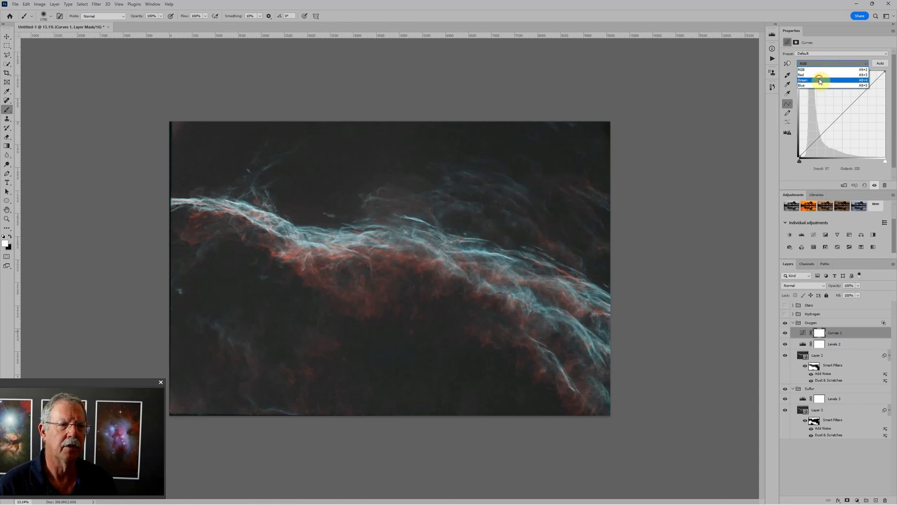
left_click(820, 81)
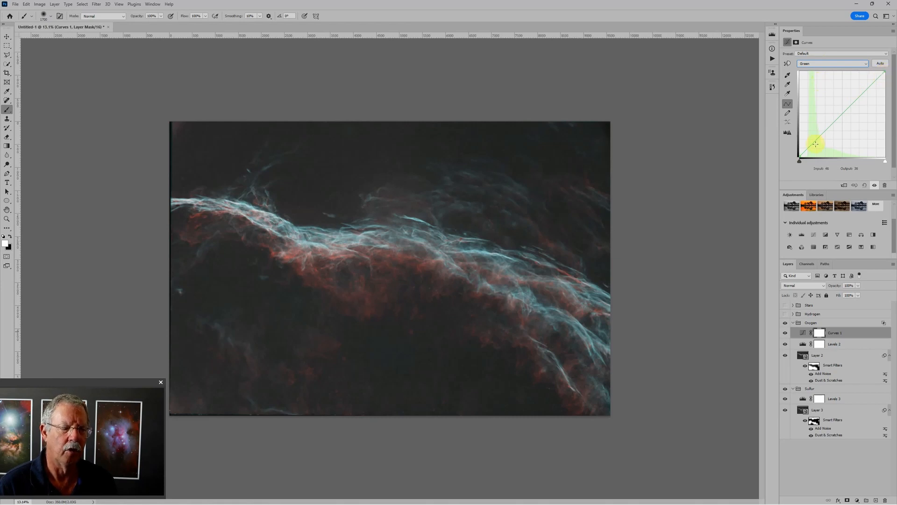
left_click(884, 71)
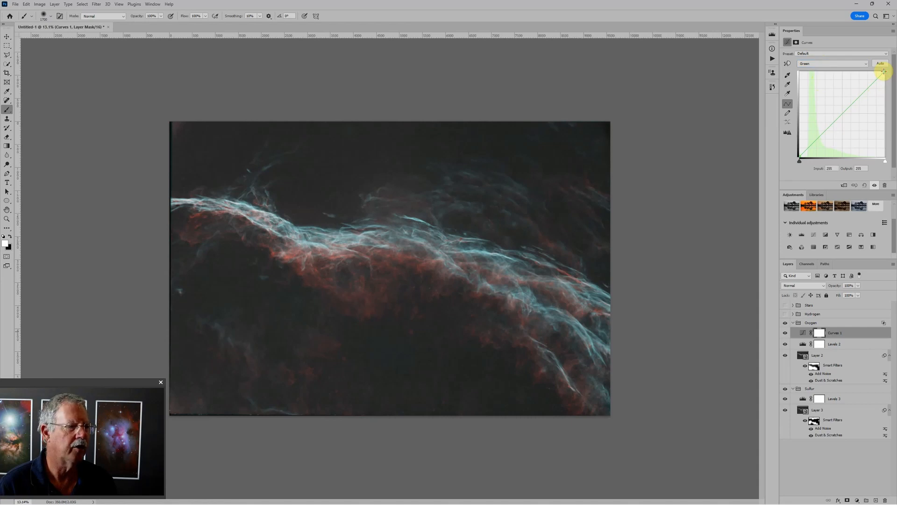
left_click_drag(883, 71, 880, 88)
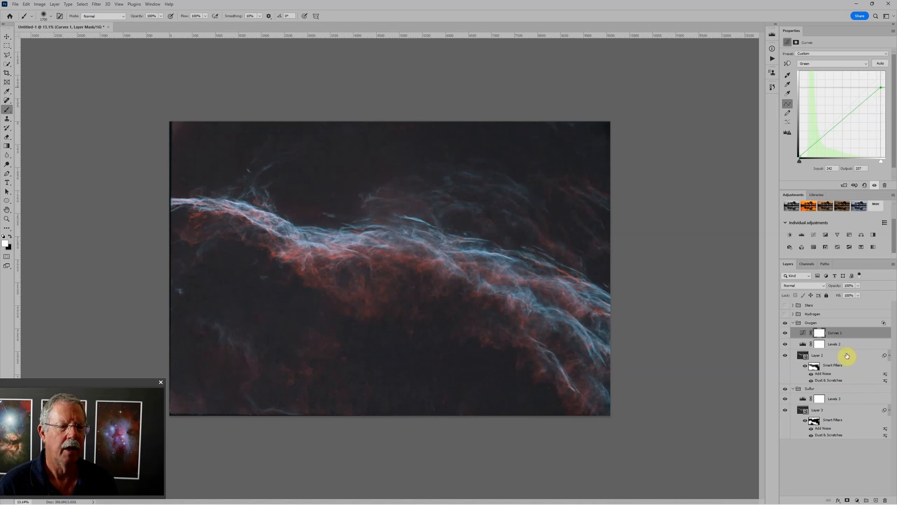
- Set the Oxygen group's Levels adjustment to a black input of 11 and a midtone value of 1.14
left_click(804, 346)
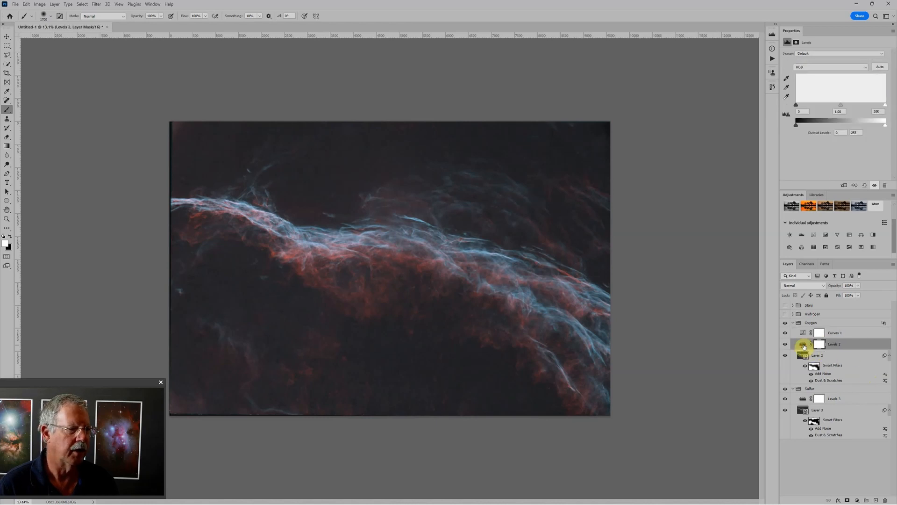
left_click_drag(843, 106, 841, 107)
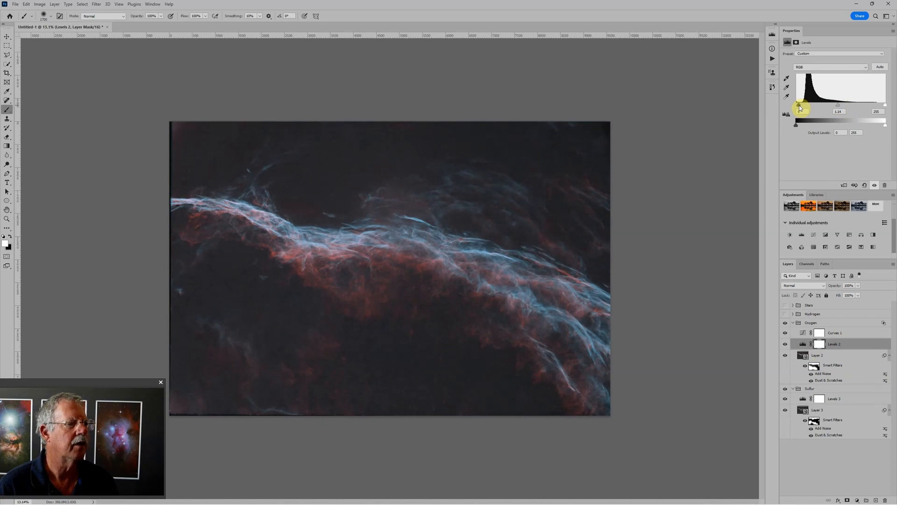
scroll(584, 261, "down", 2)
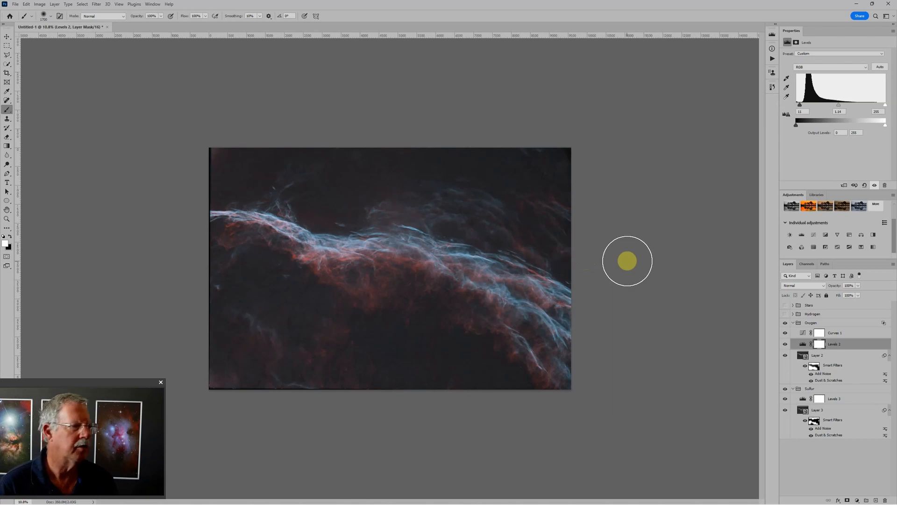
scroll(380, 266, "up", 3)
scroll(381, 271, "up", 1)
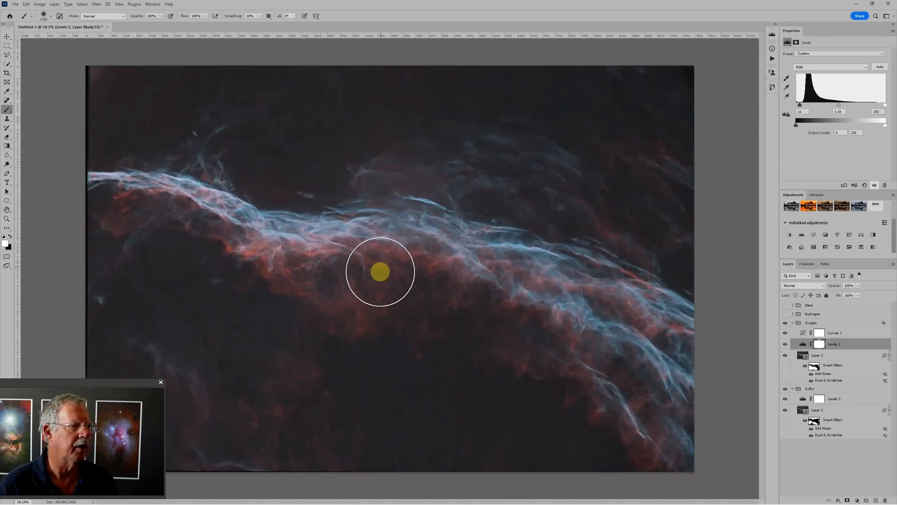
scroll(504, 240, "down", 3)
scroll(505, 240, "down", 2)
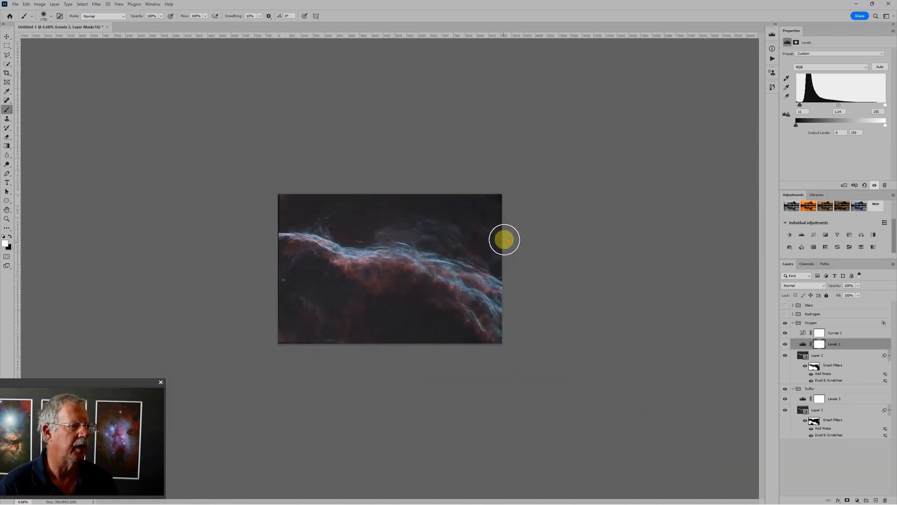
- Change the color of the workspace surrounding the canvas to black
scroll(497, 252, "up", 4)
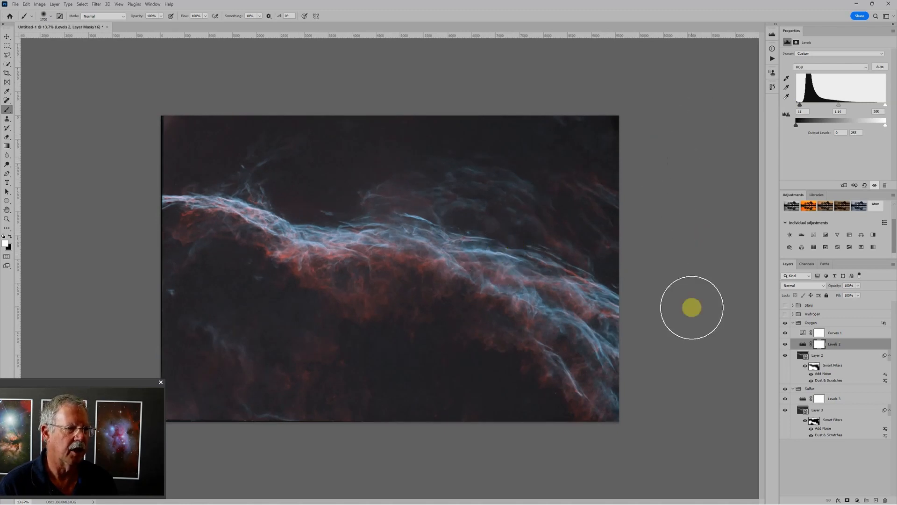
right_click(688, 218)
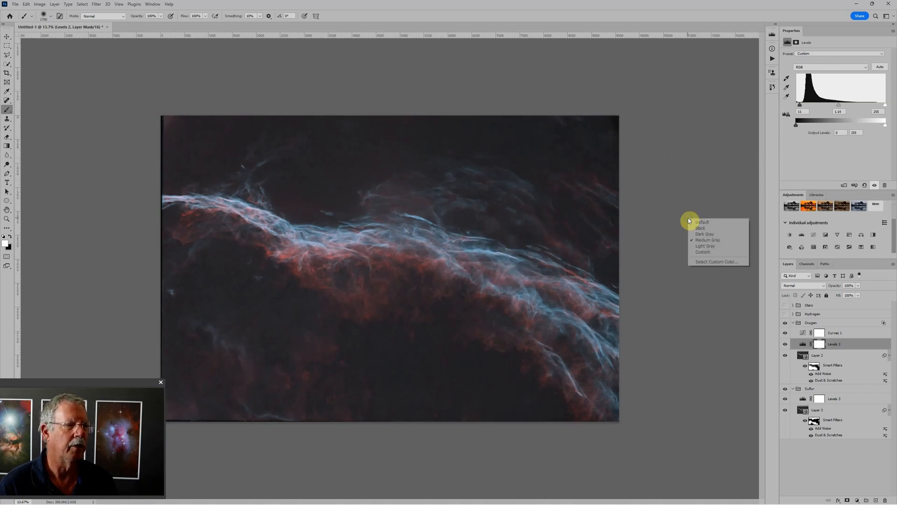
left_click(699, 228)
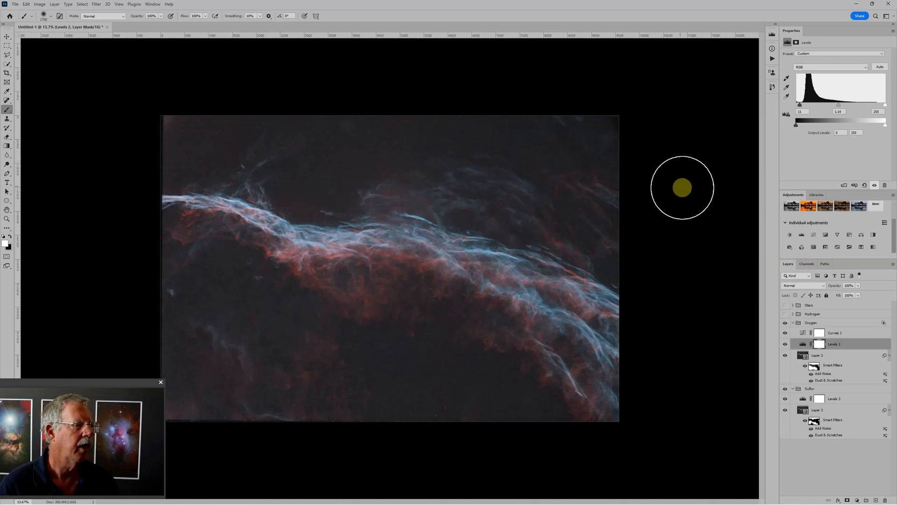
- Set the black input of the Sulfur group's Levels adjustment to 23
left_click(804, 399)
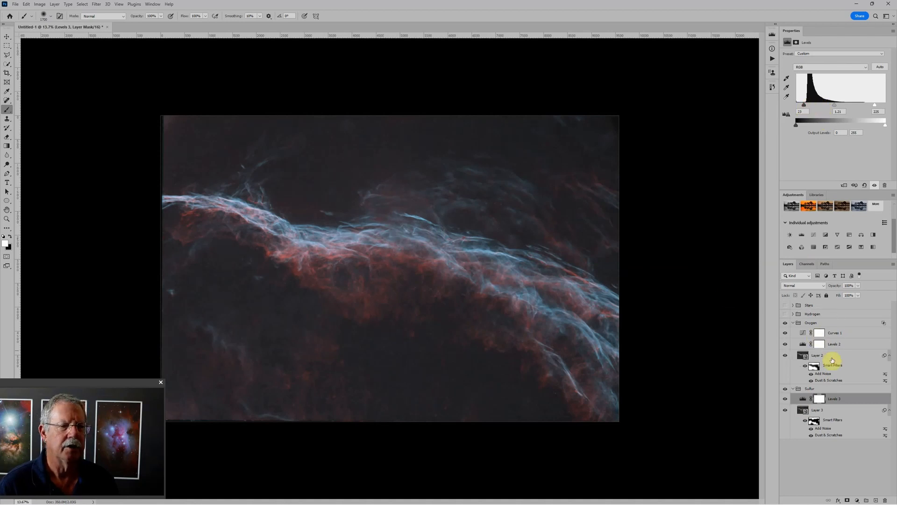
- Make the Hydrogen group visible and set its blend mode to Screen
left_click(821, 316)
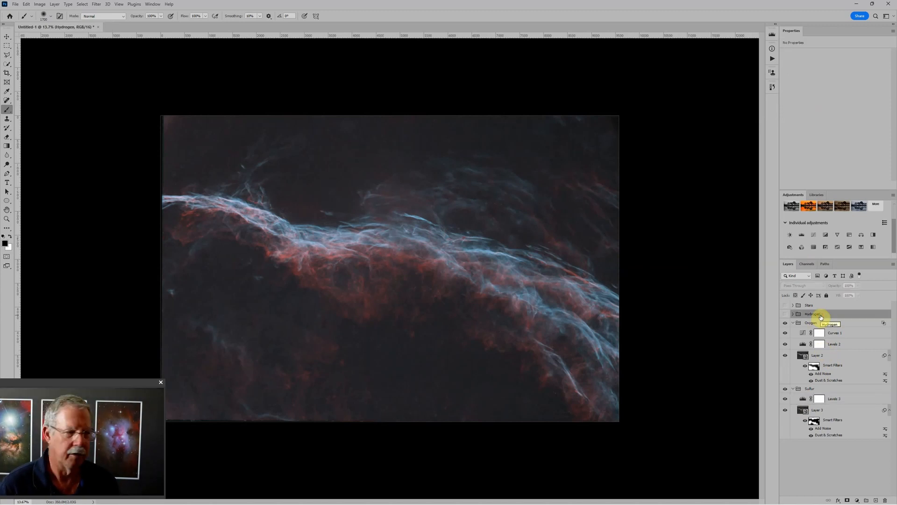
left_click(786, 314)
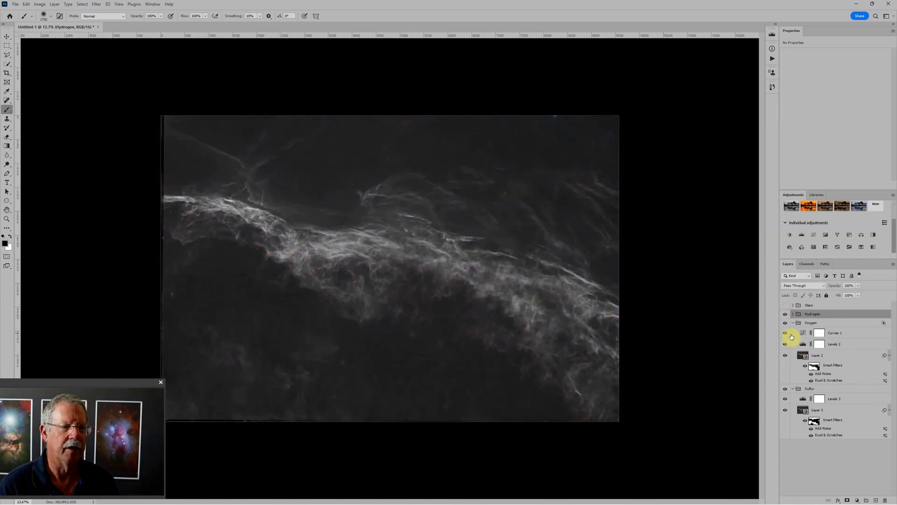
left_click(822, 286)
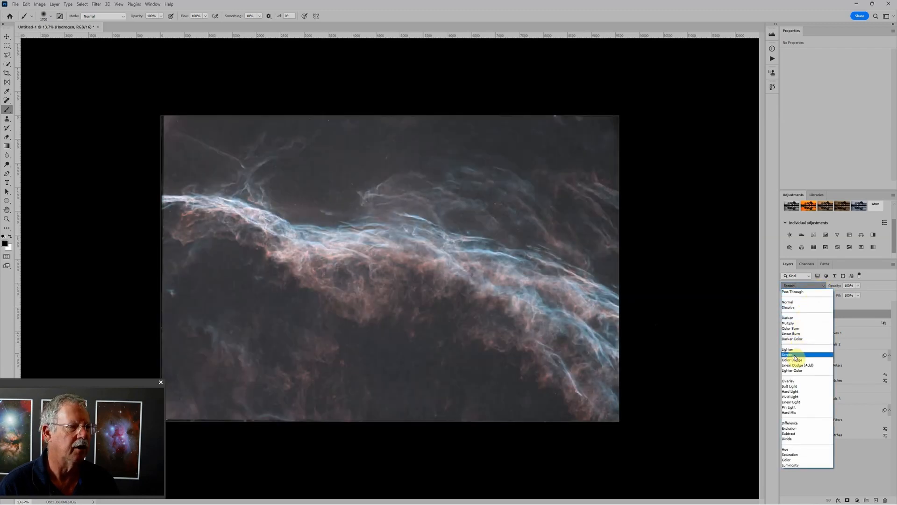
left_click(794, 356)
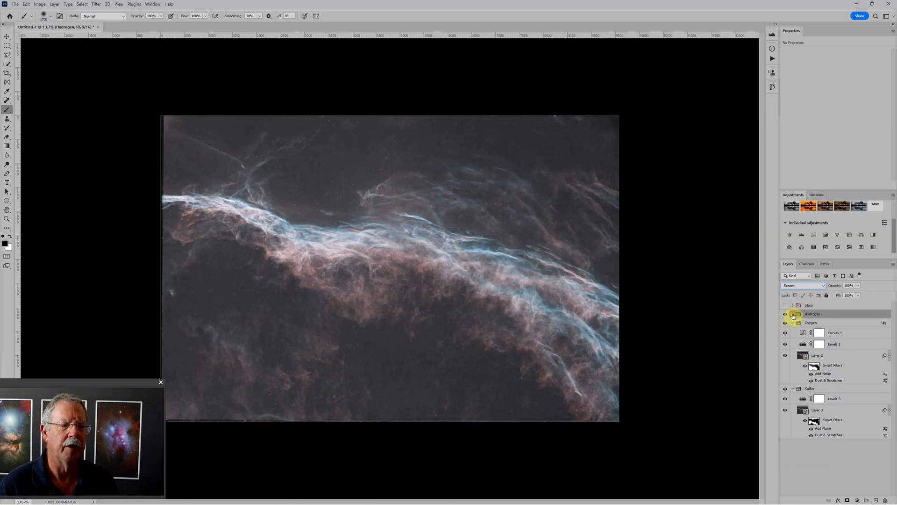
- Set the Hydrogen group's Levels adjustment to a black input of 40 and a midtone value of 0.78
left_click(793, 315)
left_click(803, 325)
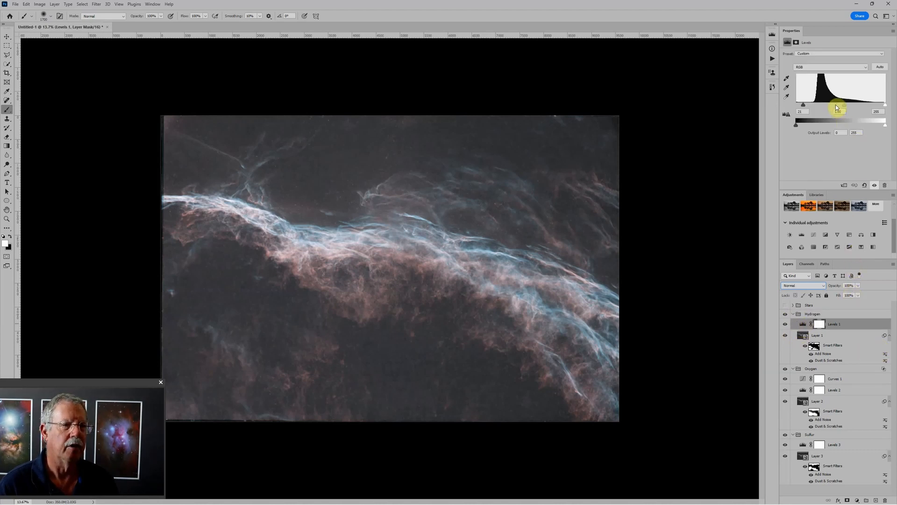
left_click_drag(842, 105, 811, 106)
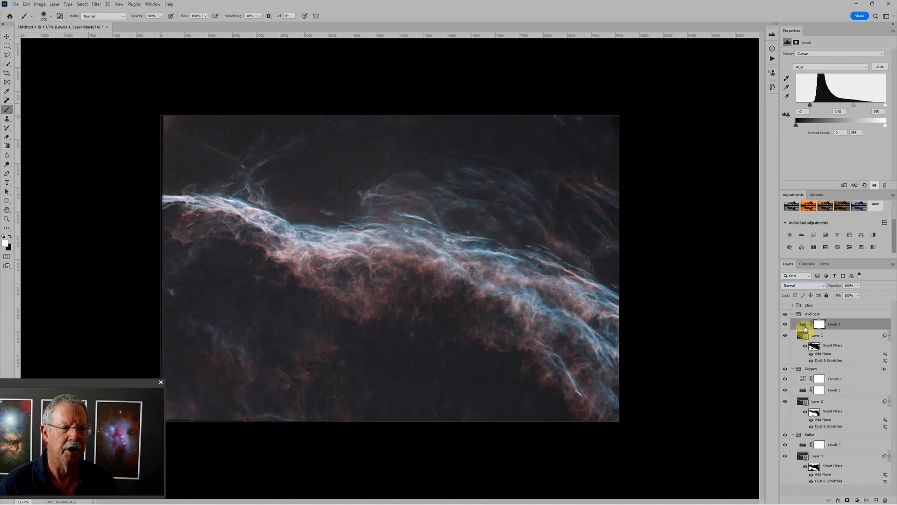
- Add a Curves adjustment inside the Hydrogen group and lower the blue channel's upper endpoint to input 255, output 0
left_click(814, 235)
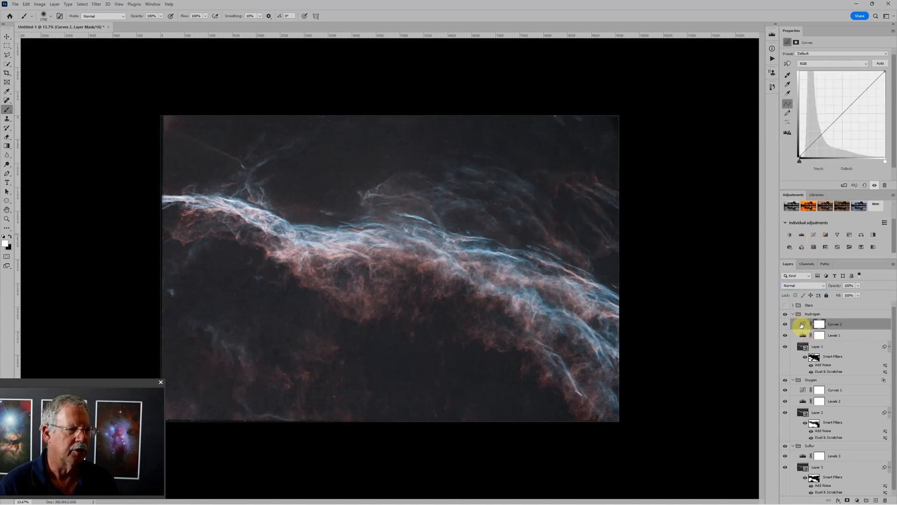
left_click(818, 63)
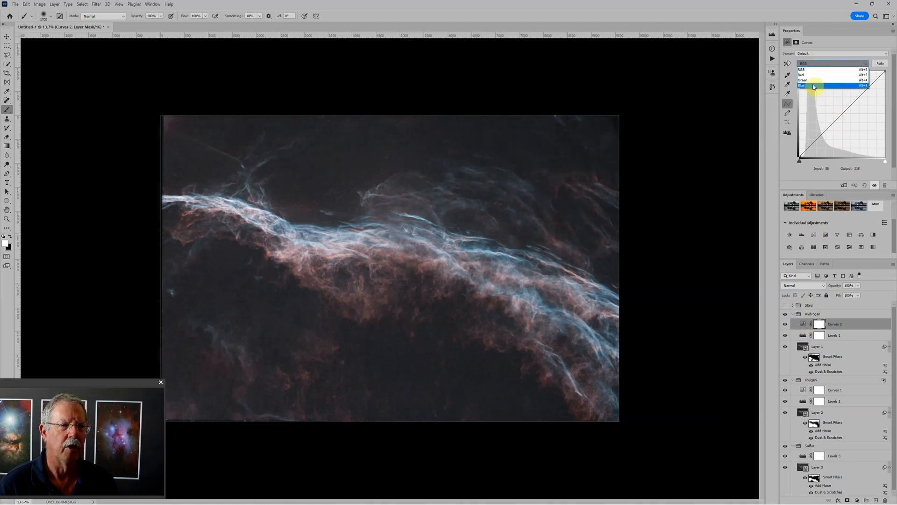
left_click(813, 86)
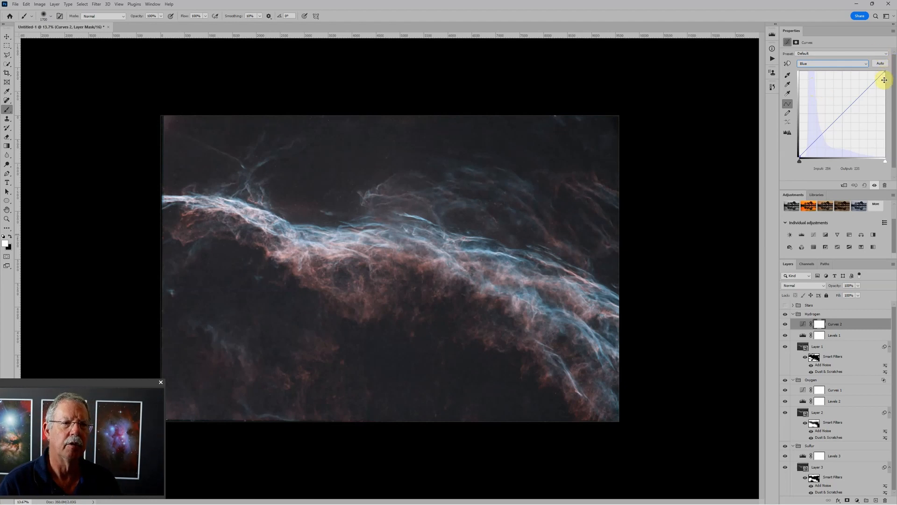
left_click_drag(885, 71, 893, 171)
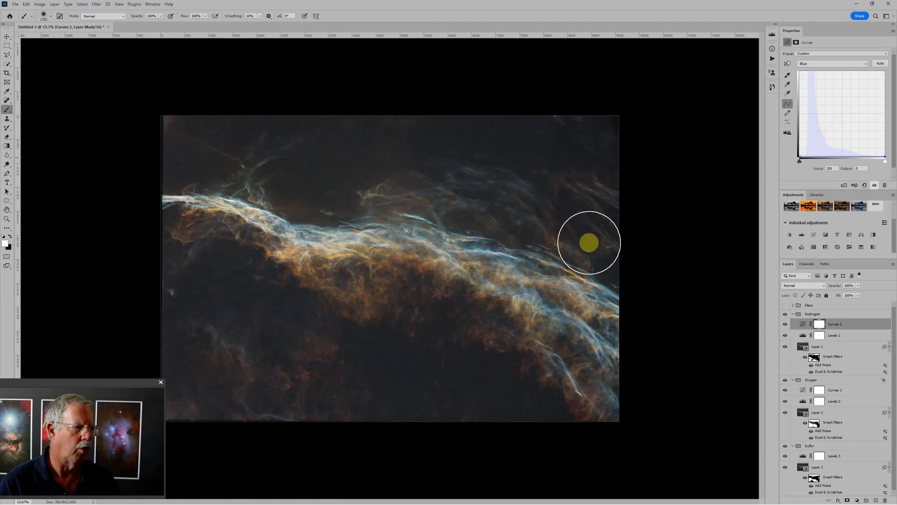
- Try moving the upper endpoints of the red and green channels in the Hydrogen group's Curves adjustment
left_click(821, 65)
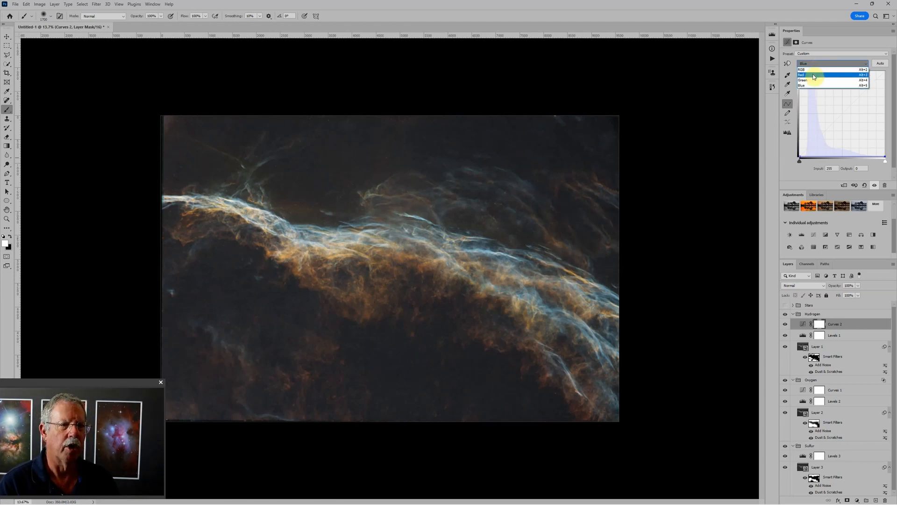
left_click(814, 76)
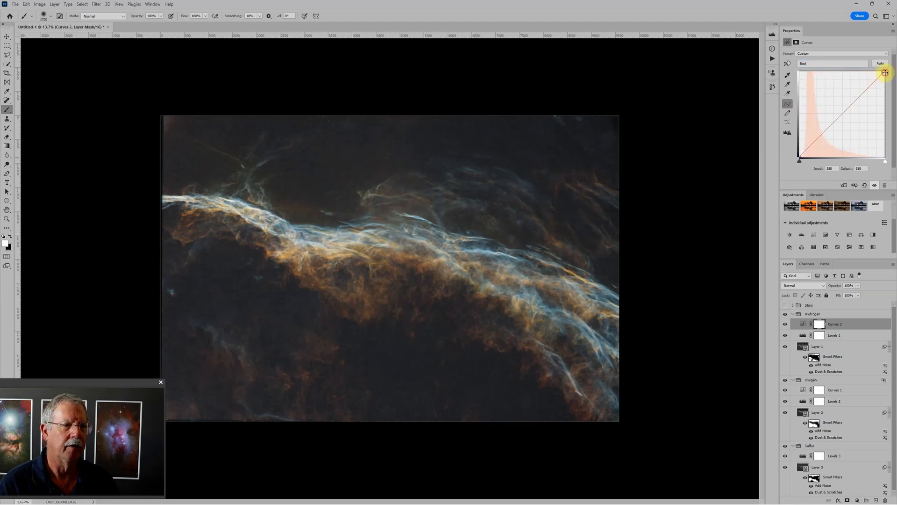
mouse_move(885, 72)
left_mouse_down()
mouse_move(877, 136)
mouse_move(886, 68)
left_mouse_up()
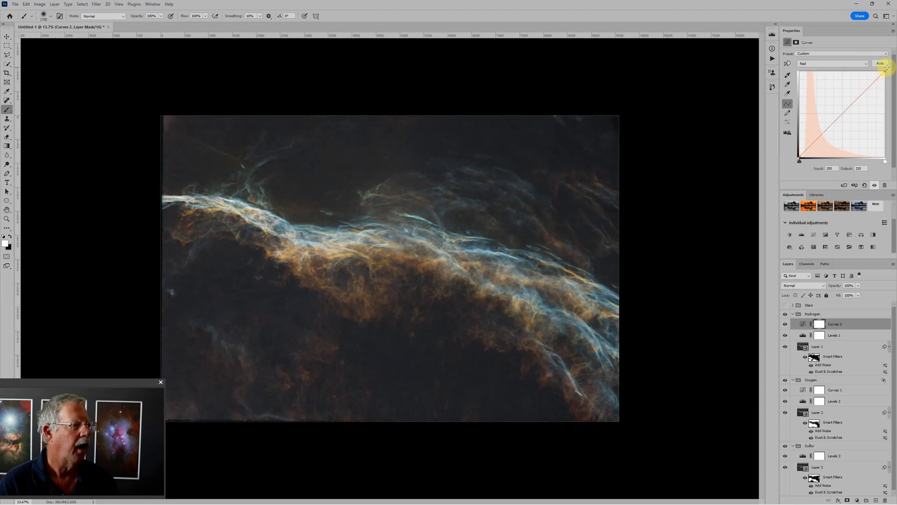
left_click(816, 62)
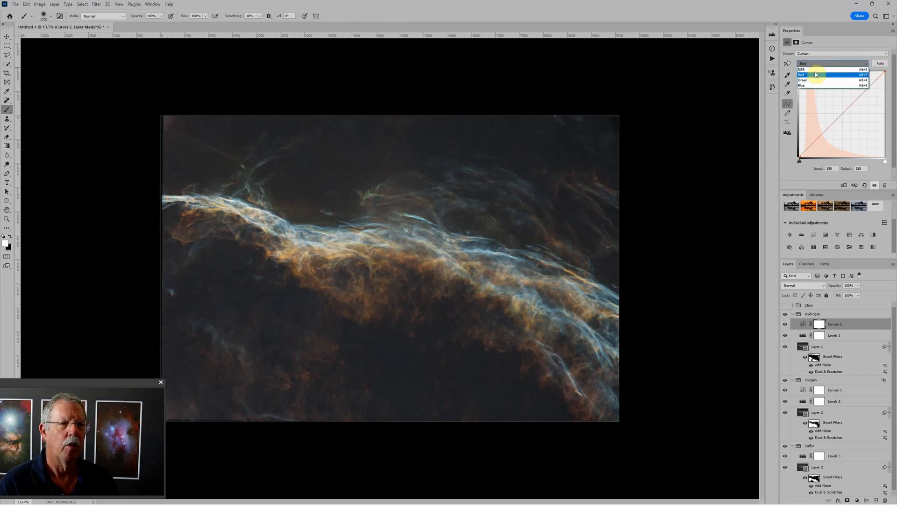
left_click(815, 80)
mouse_move(884, 73)
left_mouse_down()
mouse_move(883, 101)
mouse_move(892, 67)
left_mouse_up()
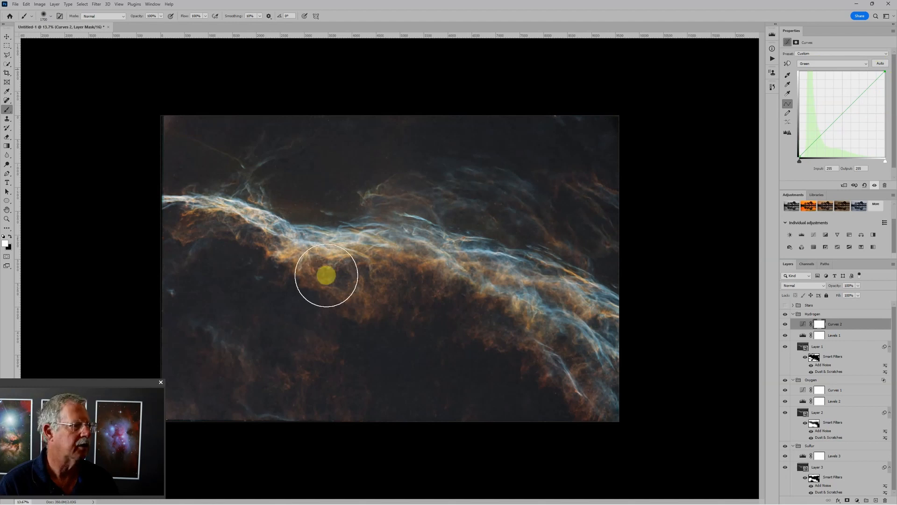
- Readjust the Hydrogen group's Levels to a black input of 44 and a midtone value of 0.93
scroll(340, 264, "up", 5)
scroll(363, 228, "down", 1)
scroll(367, 226, "down", 2)
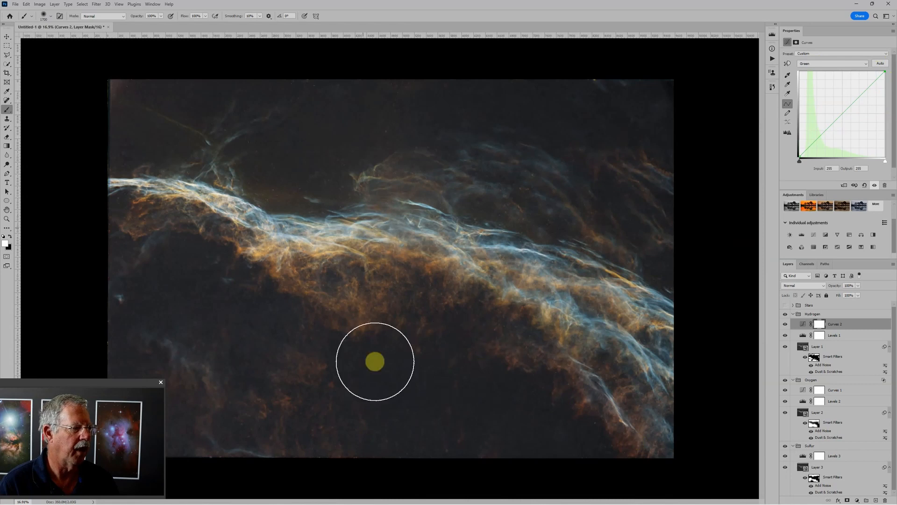
scroll(369, 371, "down", 1)
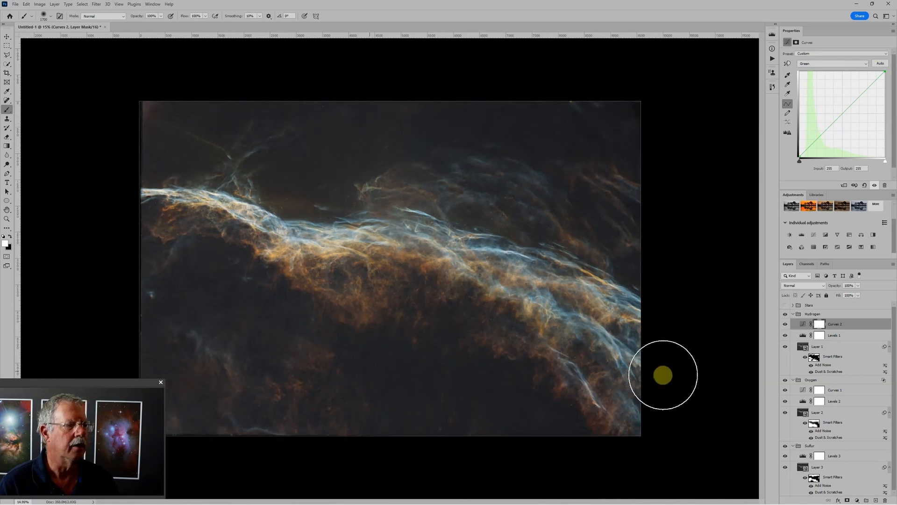
left_click(820, 336)
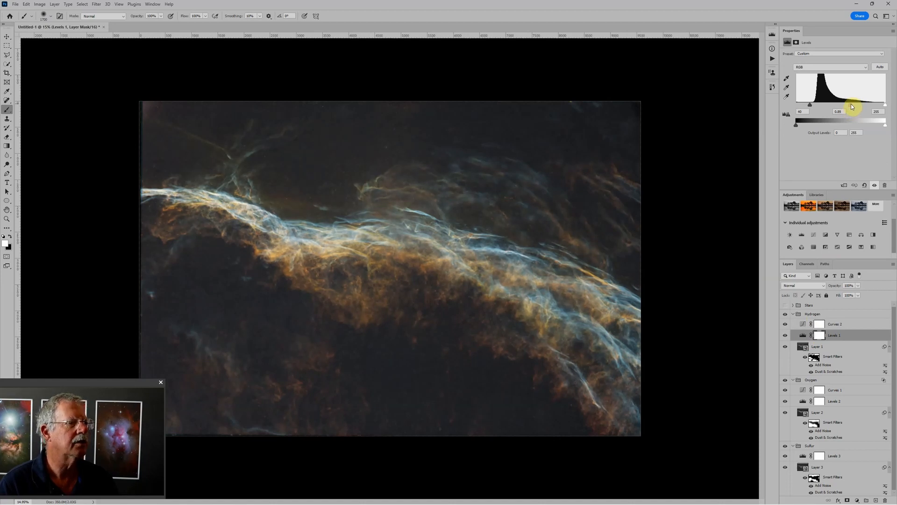
left_click_drag(809, 104, 811, 108)
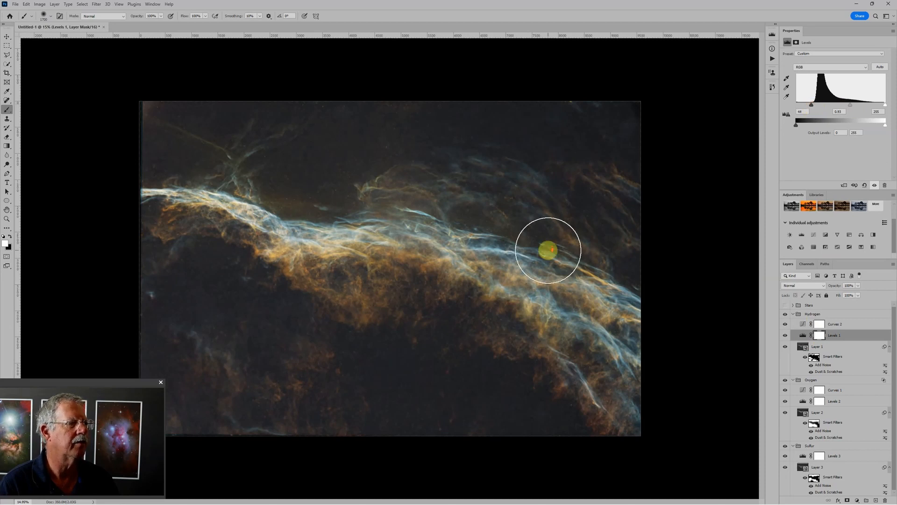
- Lower the green channel's upper endpoint further in the Oxygen group's Curves adjustment
scroll(546, 248, "down", 2)
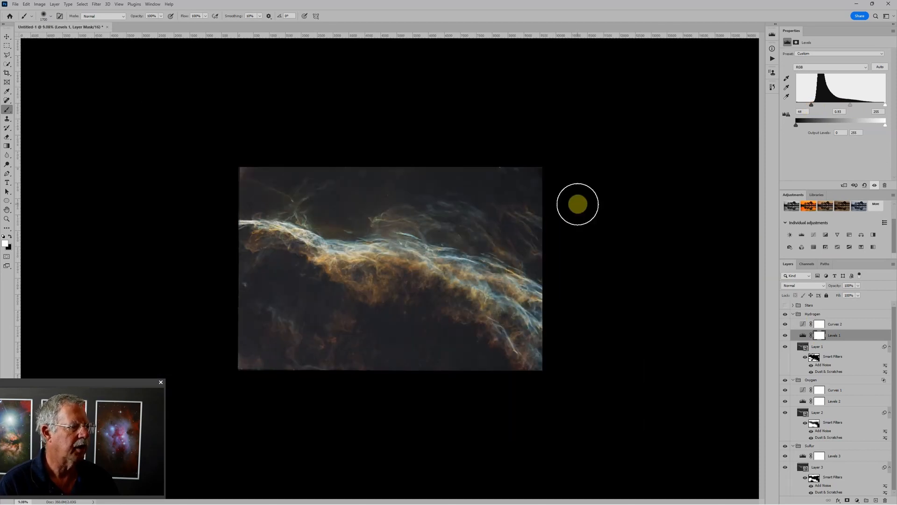
scroll(577, 204, "up", 2)
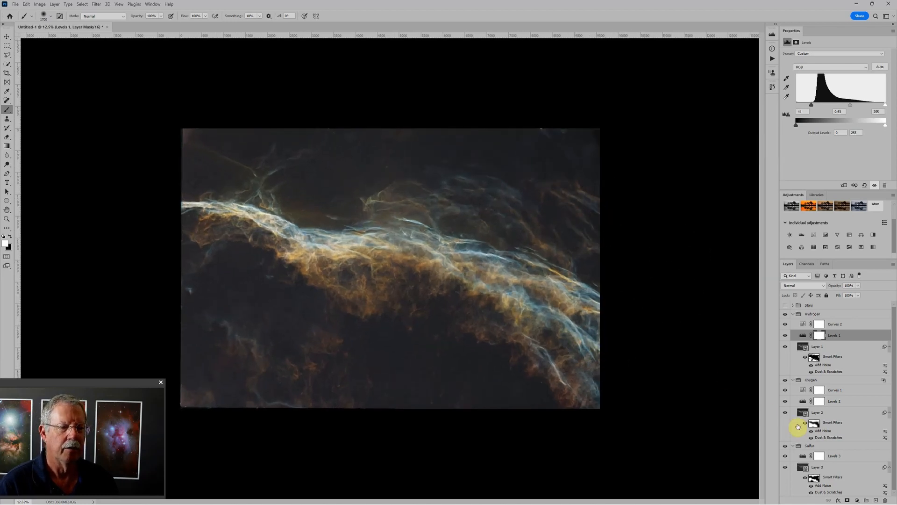
left_click(802, 391)
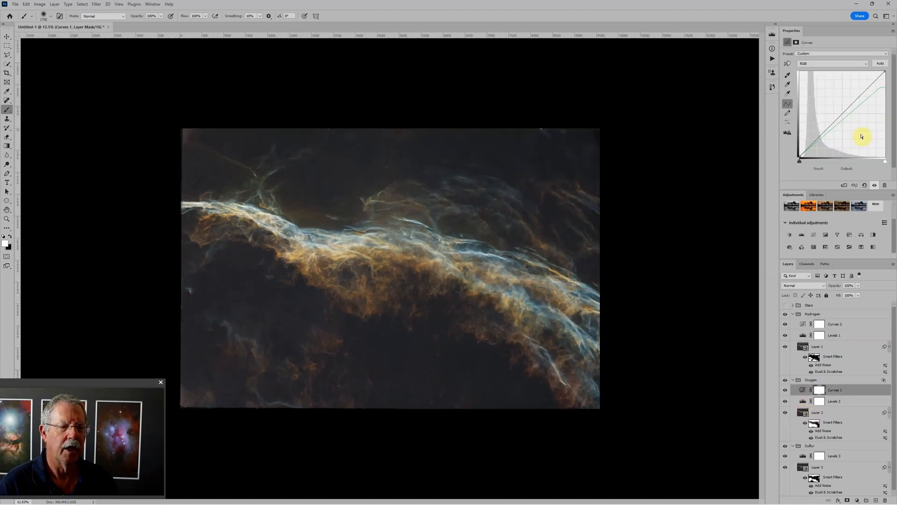
left_click(818, 64)
left_click(818, 80)
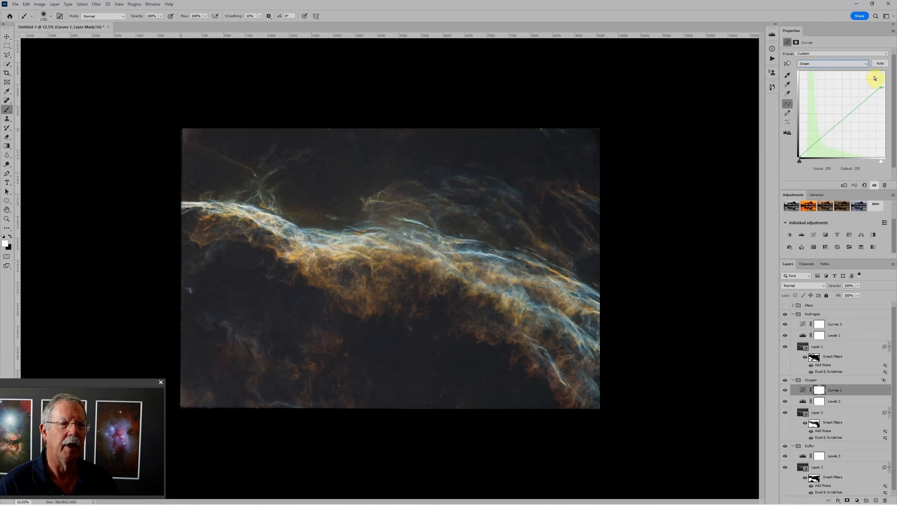
left_click(881, 86)
left_click_drag(881, 86, 889, 93)
- Set the Oxygen group's Levels adjustment to a black input of 15 and a midtone value of 1.23
left_click(805, 403)
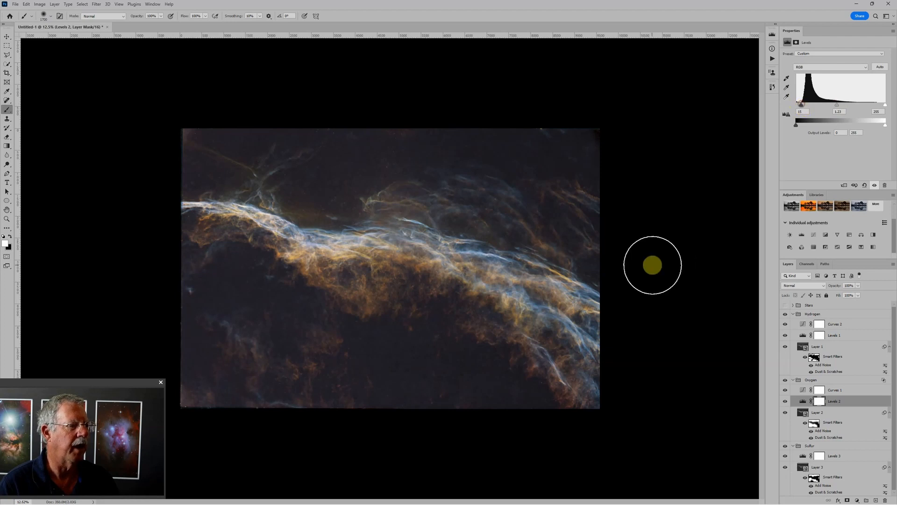
scroll(649, 264, "up", 2)
scroll(648, 265, "down", 2)
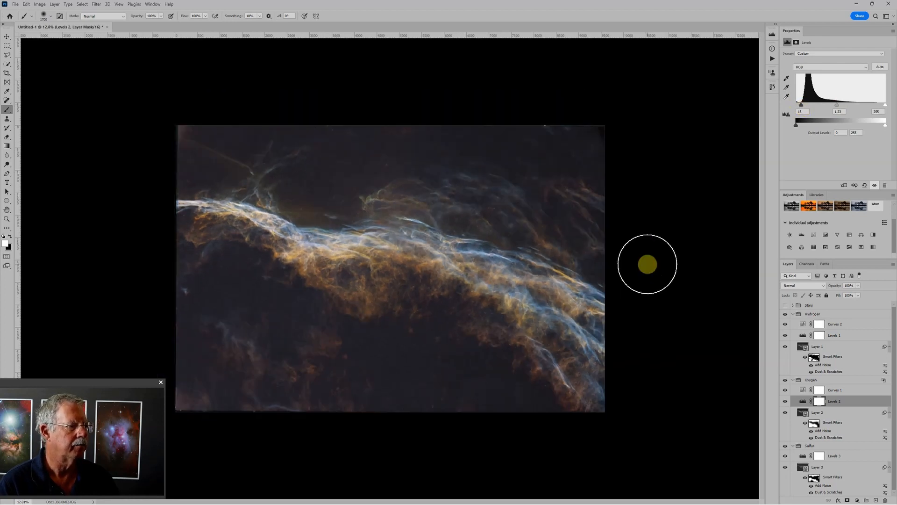
- Collapse the Hydrogen, Oxygen and Sulfur layer groups
left_click(793, 314)
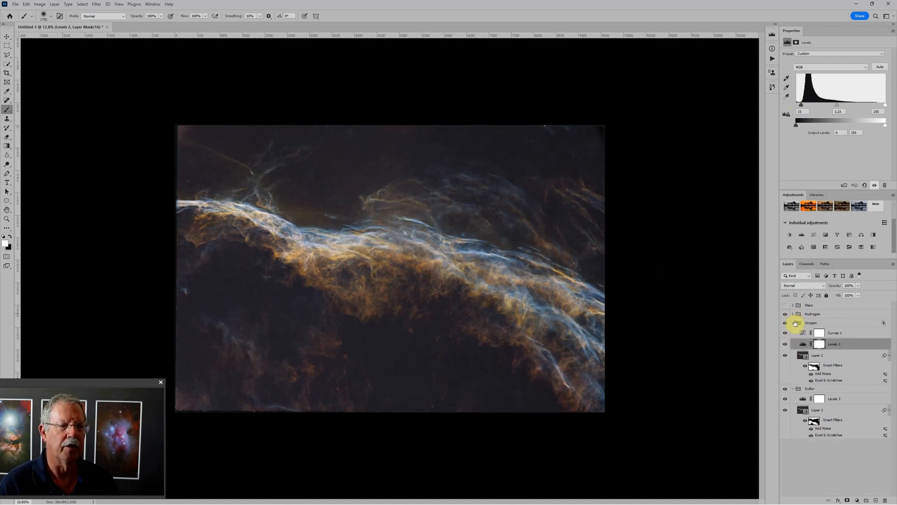
left_click(794, 323)
left_click(793, 332)
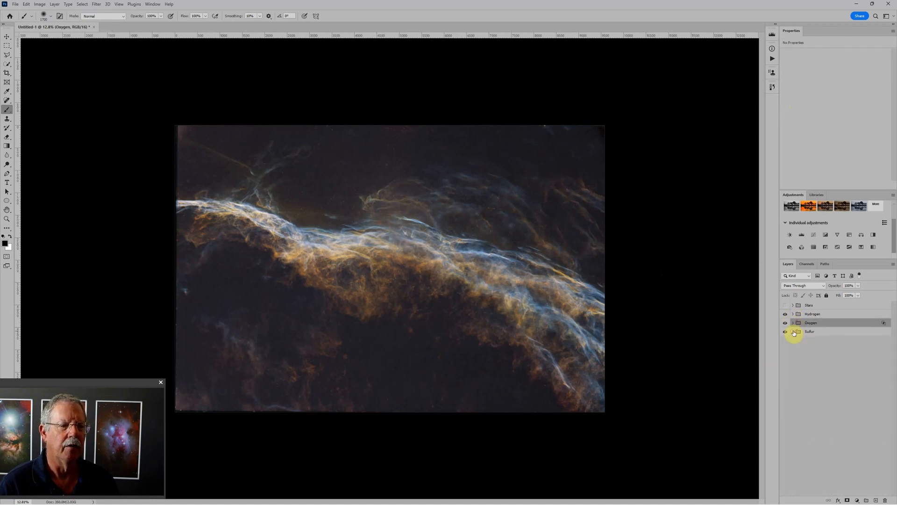
- Add a Levels adjustment above the Hydrogen group with a black input of 11 and a midtone value of 1.06
left_click(812, 314)
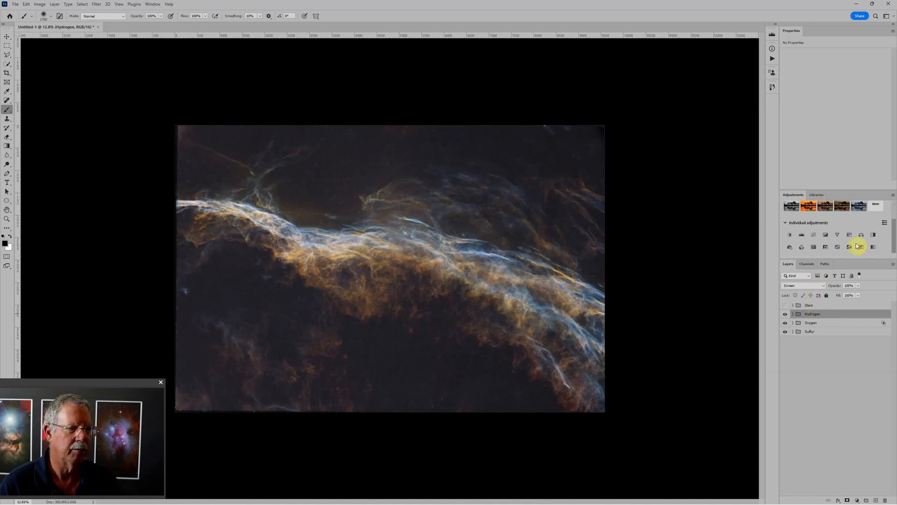
left_click(802, 235)
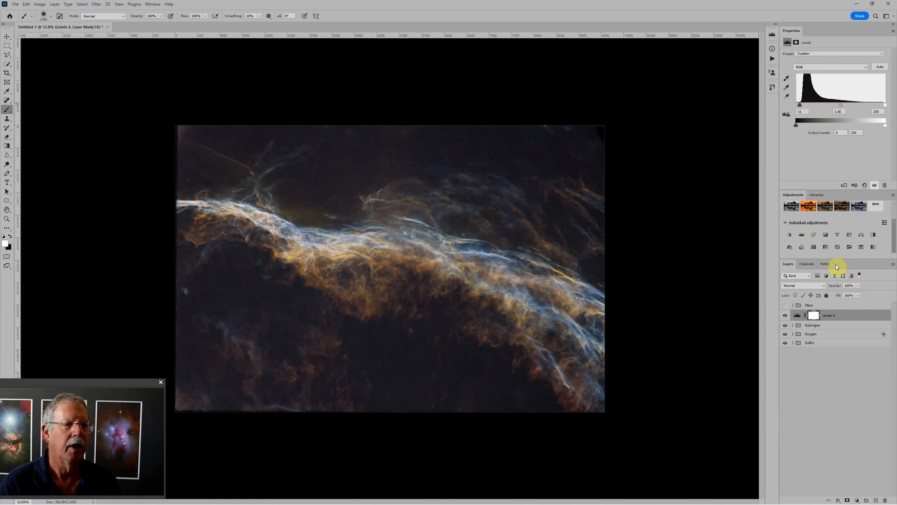
- Add a Color Balance adjustment above the overall Levels layer, topped by a Hue/Saturation adjustment with saturation +14
left_click(862, 235)
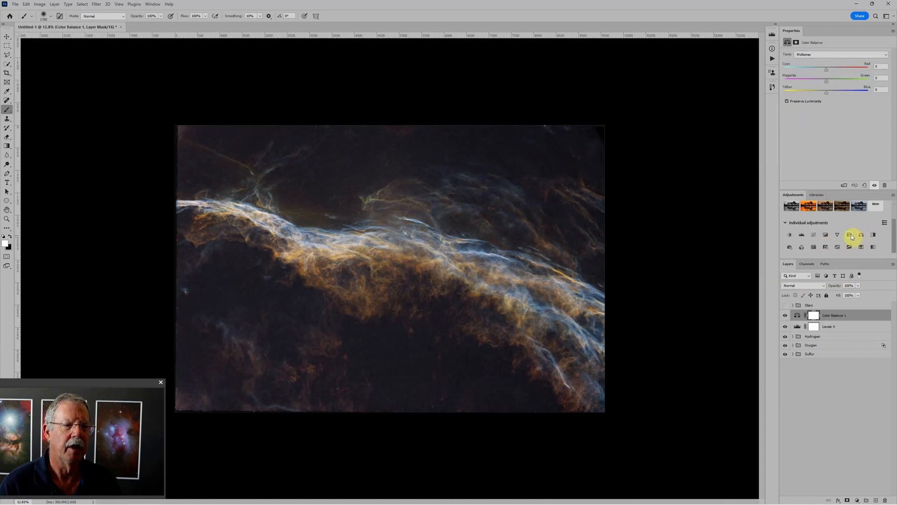
left_click(851, 234)
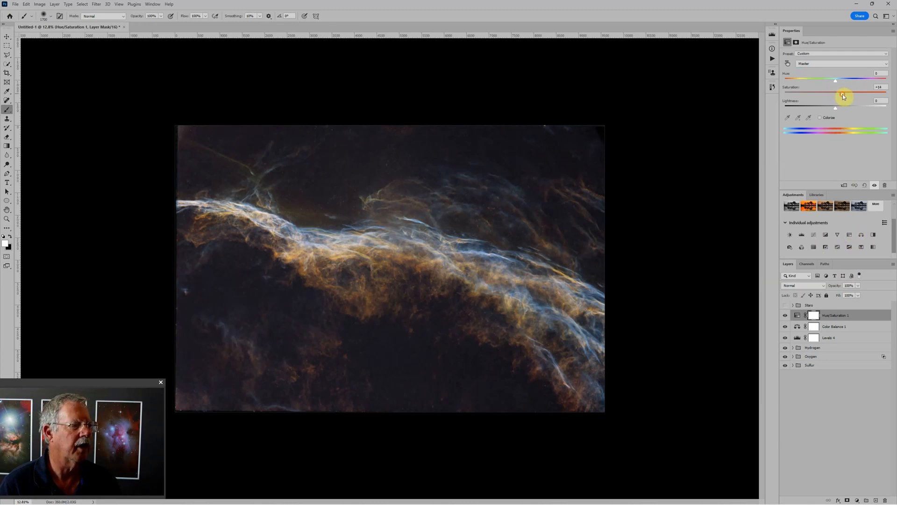
- Try shifting the Color Balance midtones along the cyan–red range, then return to the Hue/Saturation adjustment
left_click(800, 327)
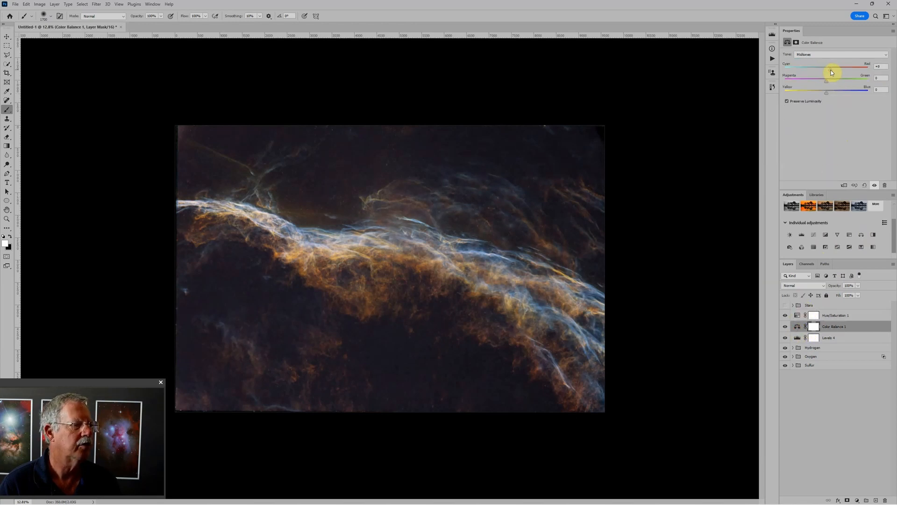
left_click_drag(832, 73, 827, 73)
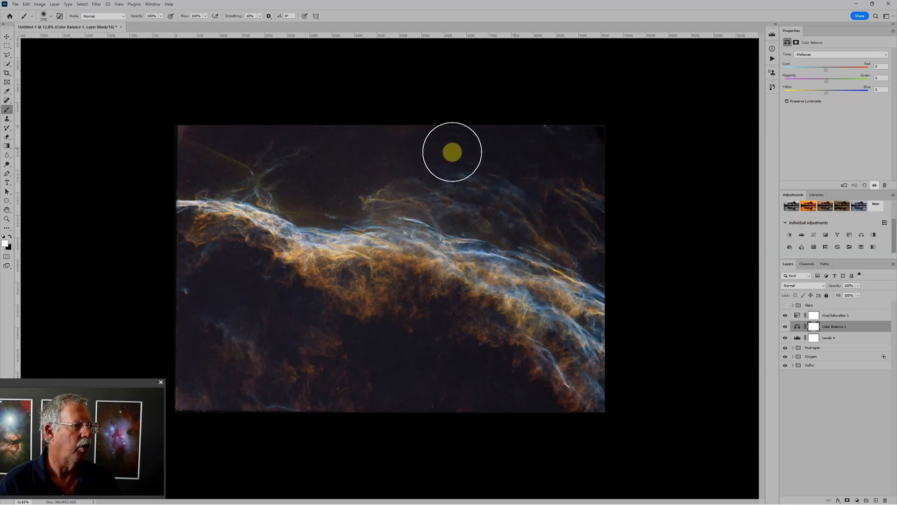
left_click(797, 315)
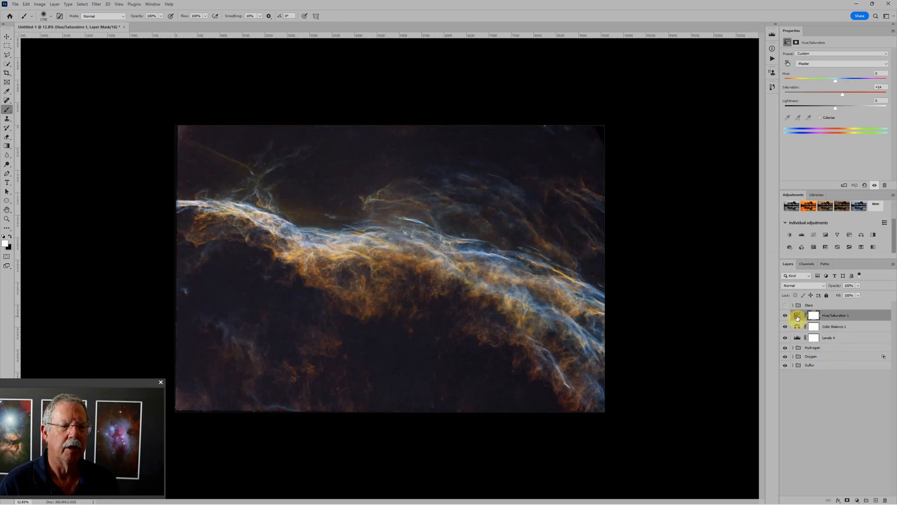
- Add a Solid Color fill layer in dark grey 111111 above the Hue/Saturation adjustment and set its blend mode to Lighten
left_click(857, 500)
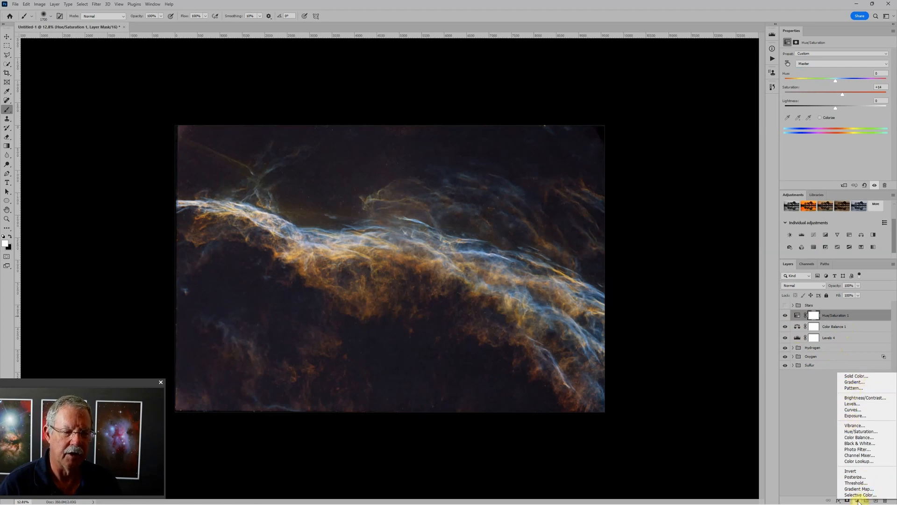
left_click(860, 378)
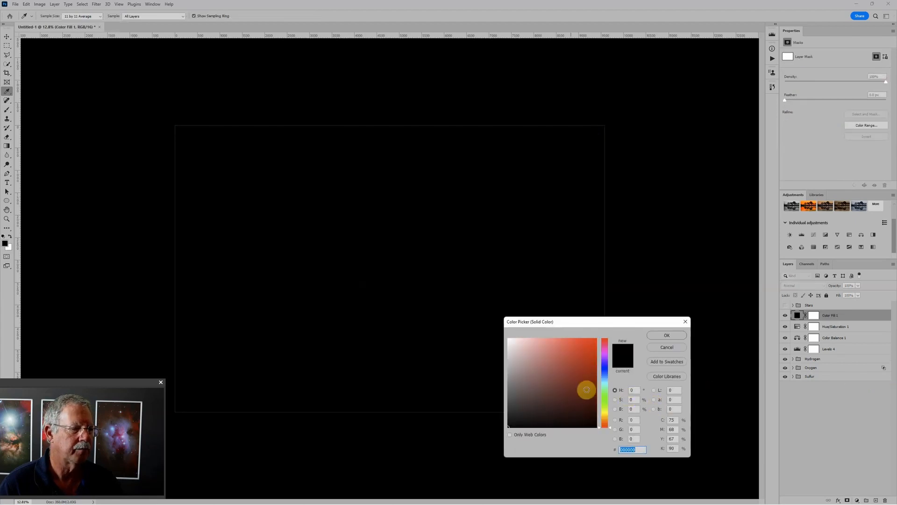
left_click_drag(566, 363, 507, 422)
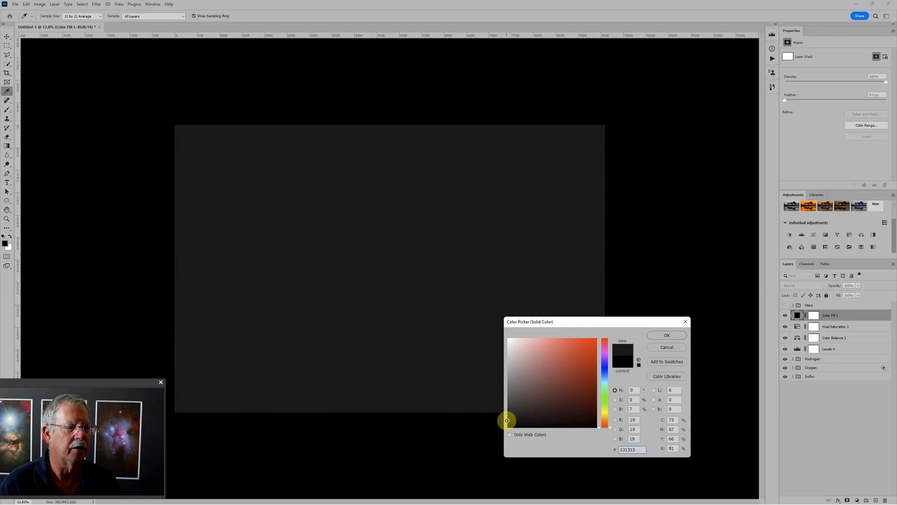
left_click_drag(506, 420, 508, 422)
left_click(635, 420)
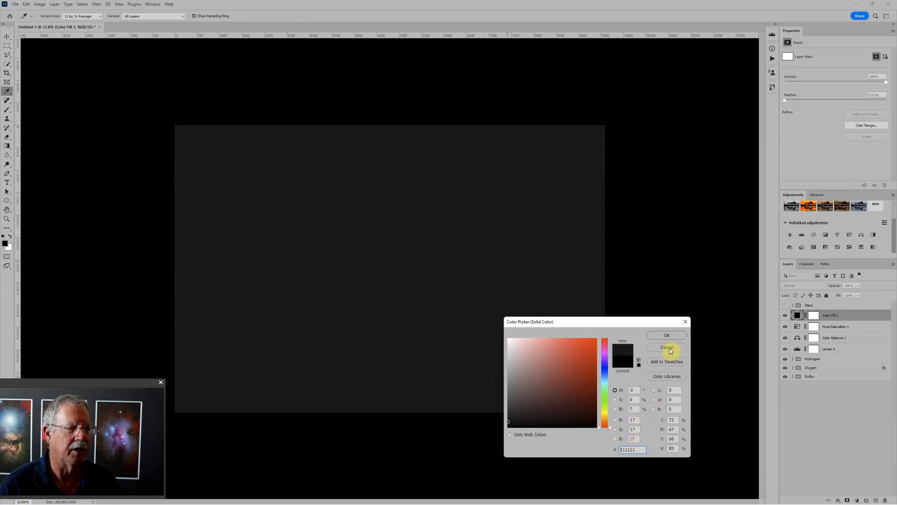
left_click(675, 333)
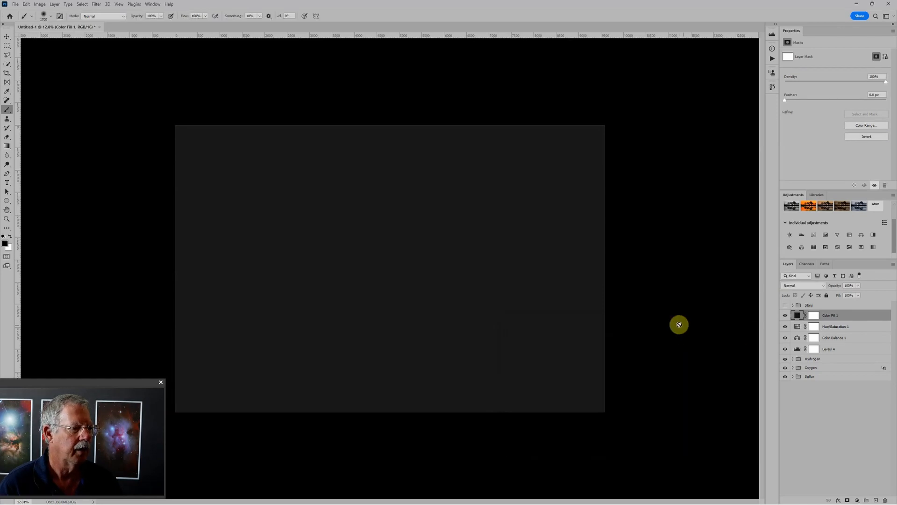
left_click(799, 286)
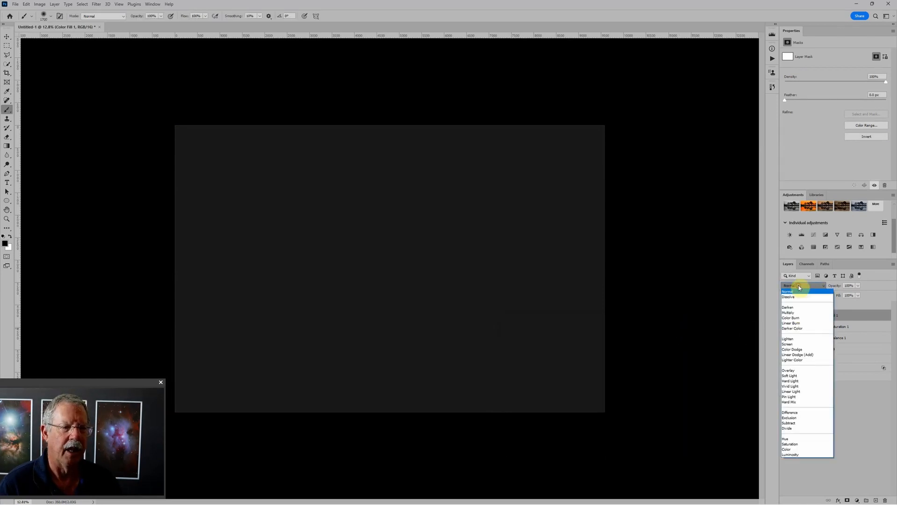
left_click(790, 338)
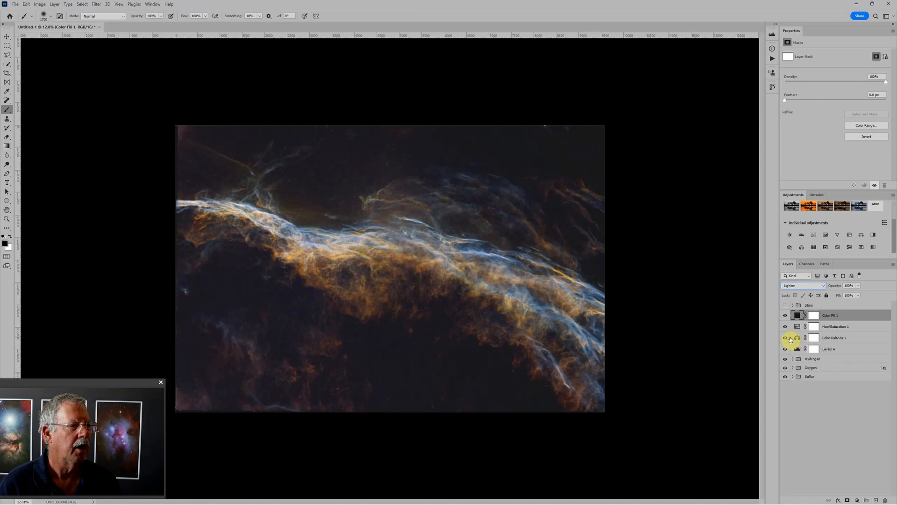
- Compare the nebula's dark background with and without the grey colour fill layer, leaving the layer visible
left_click(786, 315)
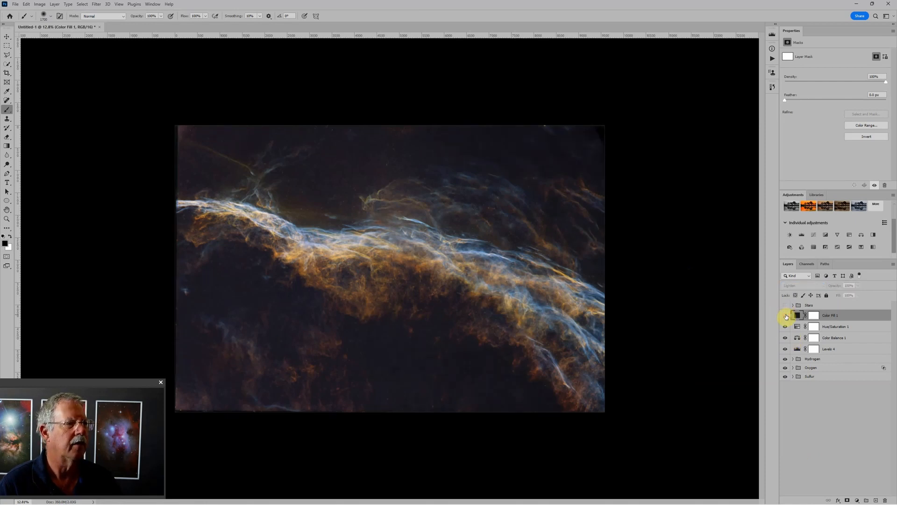
left_click(786, 315)
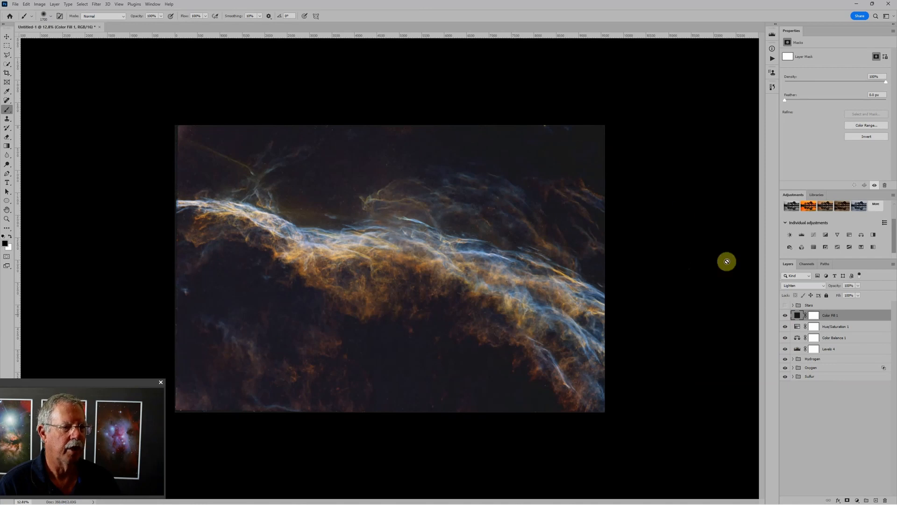
left_click(786, 316)
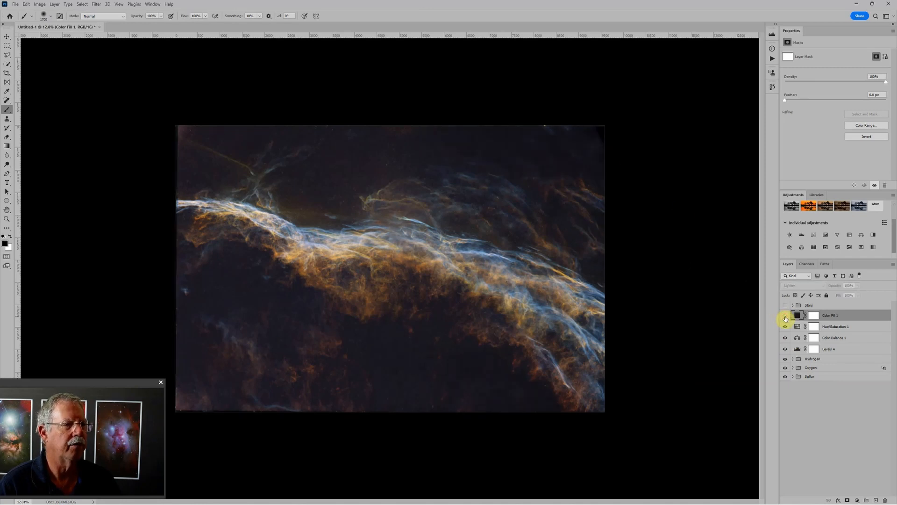
left_click(786, 316)
left_click(785, 317)
left_click(786, 317)
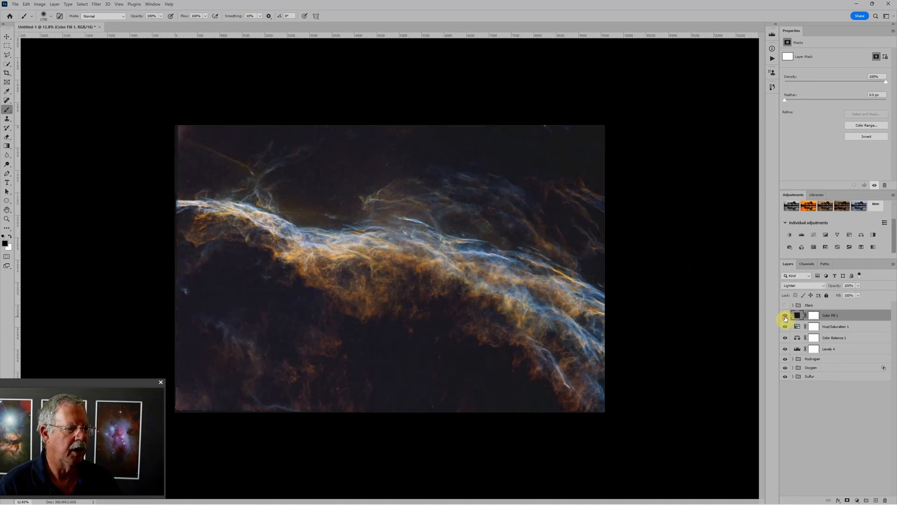
left_click(785, 317)
left_click(785, 317)
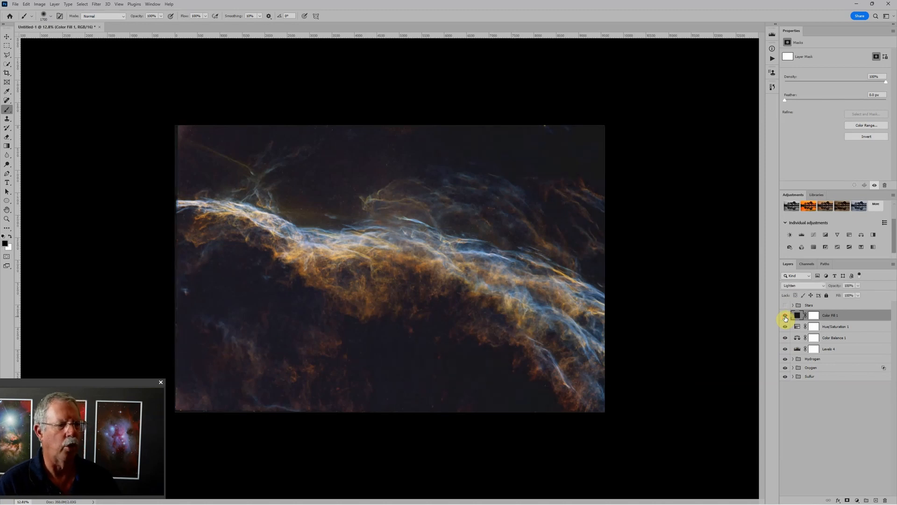
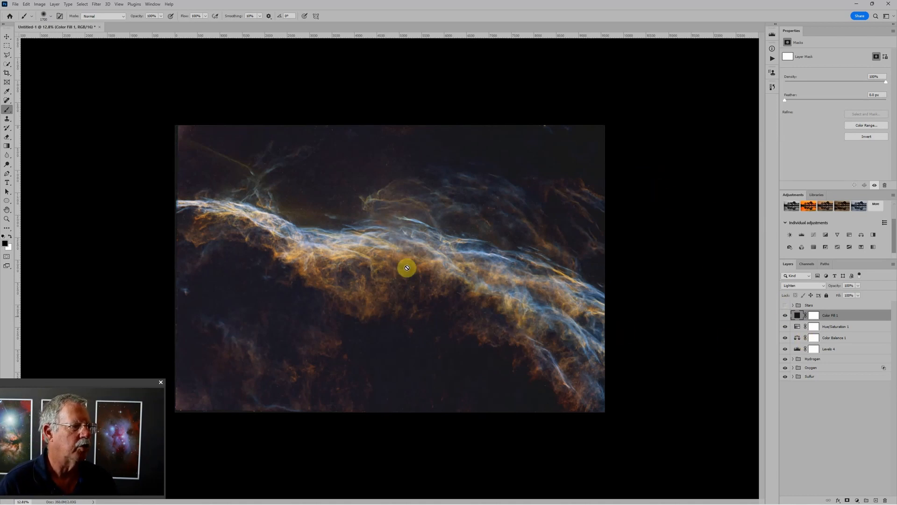
- Set the black input level of the Levels adjustment in the Sulfur group to 25
scroll(406, 269, "up", 2)
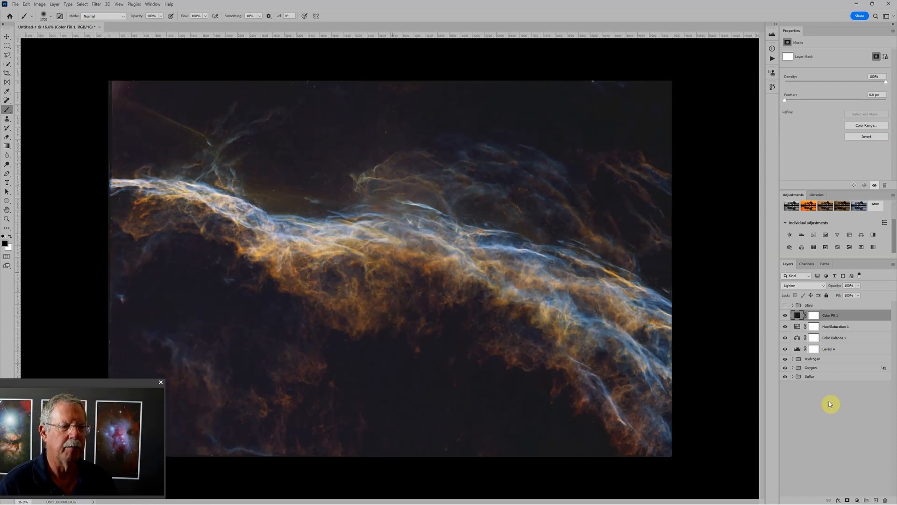
left_click(793, 377)
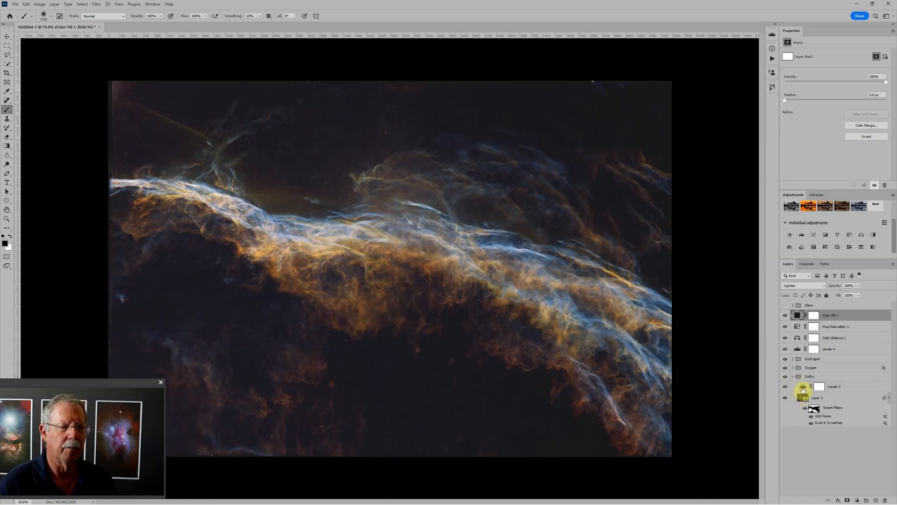
left_click(801, 387)
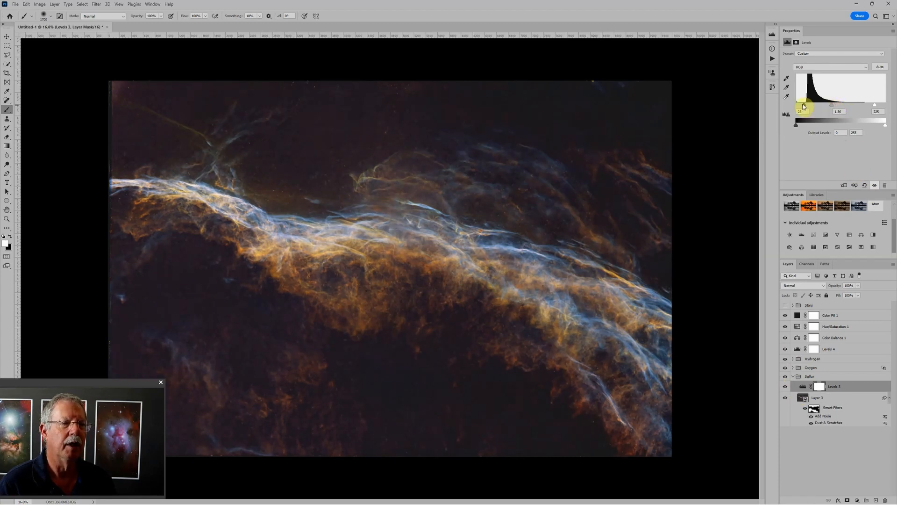
left_click_drag(803, 105, 801, 105)
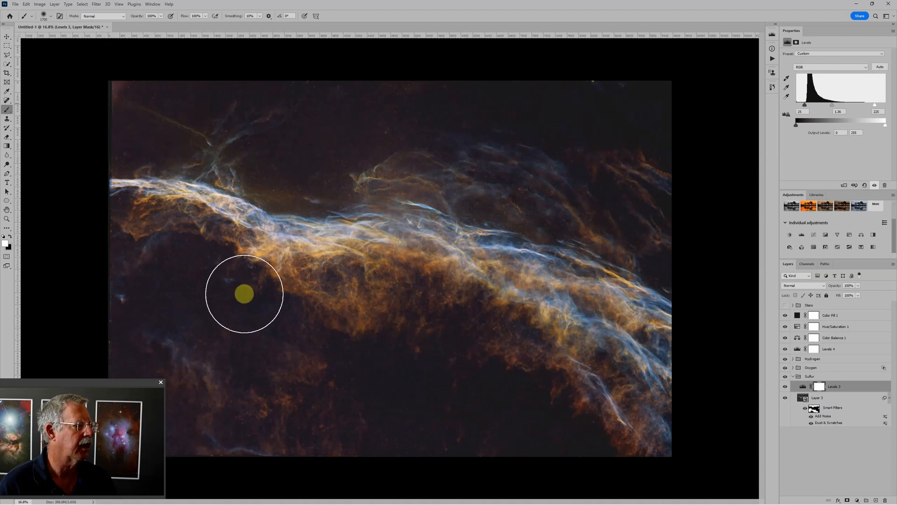
scroll(242, 321, "down", 4)
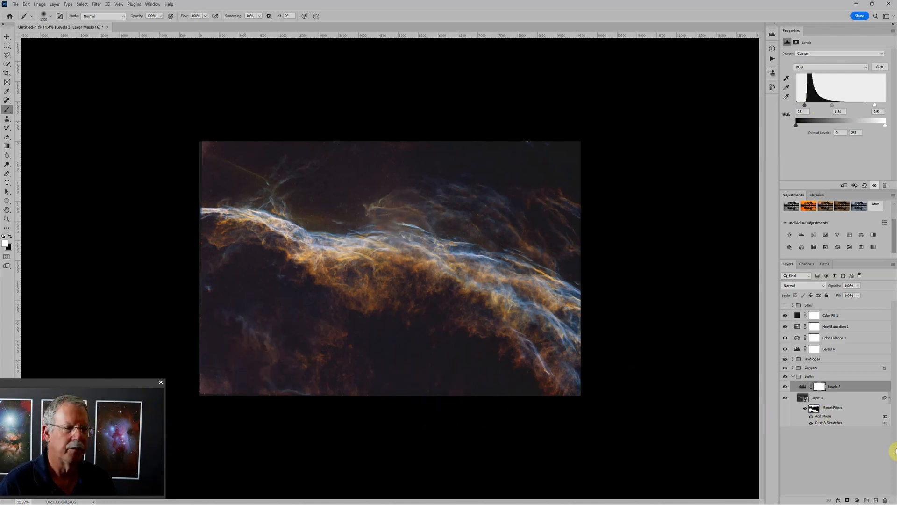
- Add a new empty layer directly above the Hue/Saturation adjustment and set its blend mode to Soft Light
left_click(861, 326)
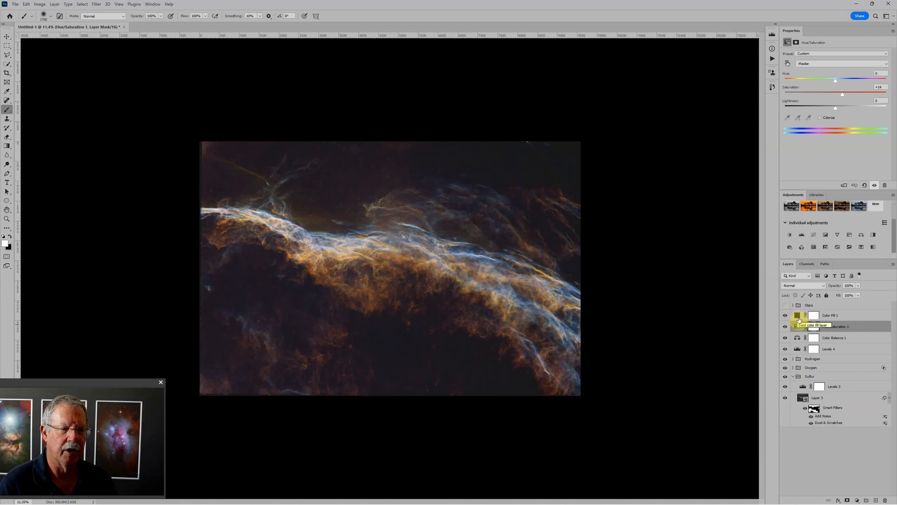
left_click(876, 501)
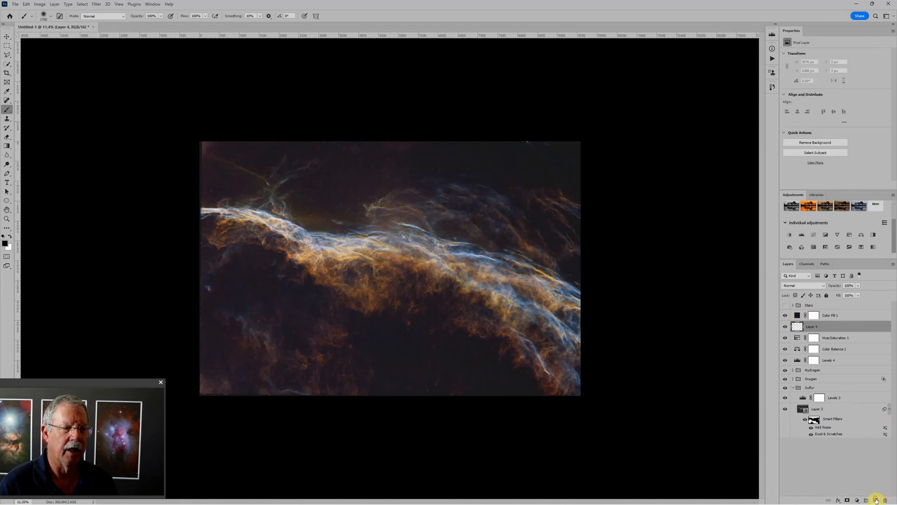
left_click(797, 285)
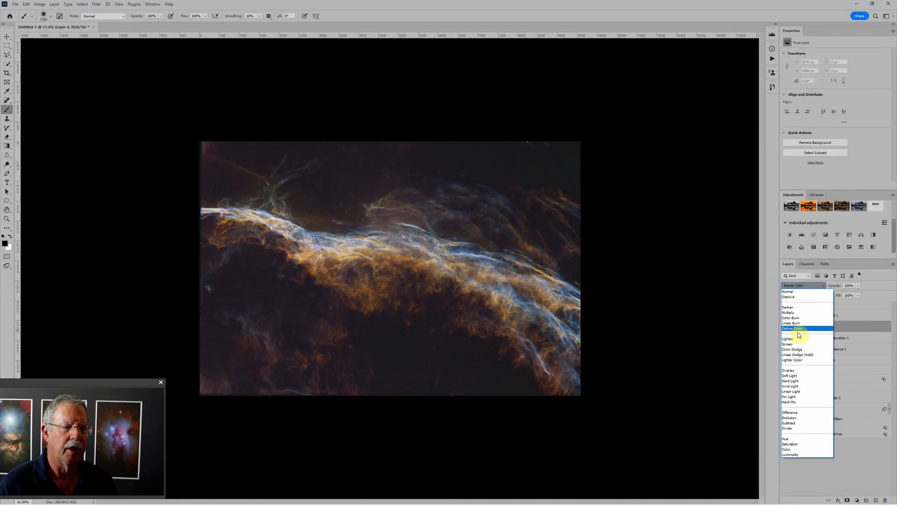
left_click(790, 375)
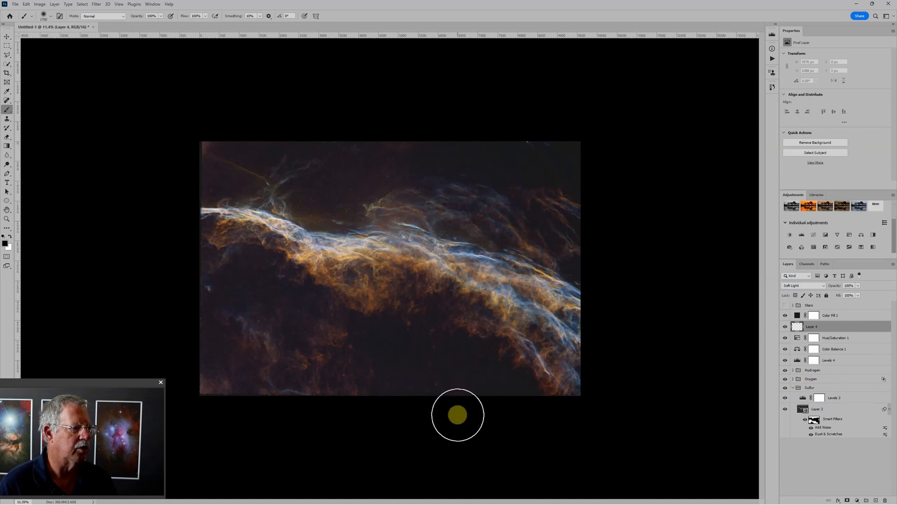
- Darken the lower-left background on the Soft Light layer by painting black with a 3400 px brush at 10% opacity
key("bracketright")
key("bracketright")
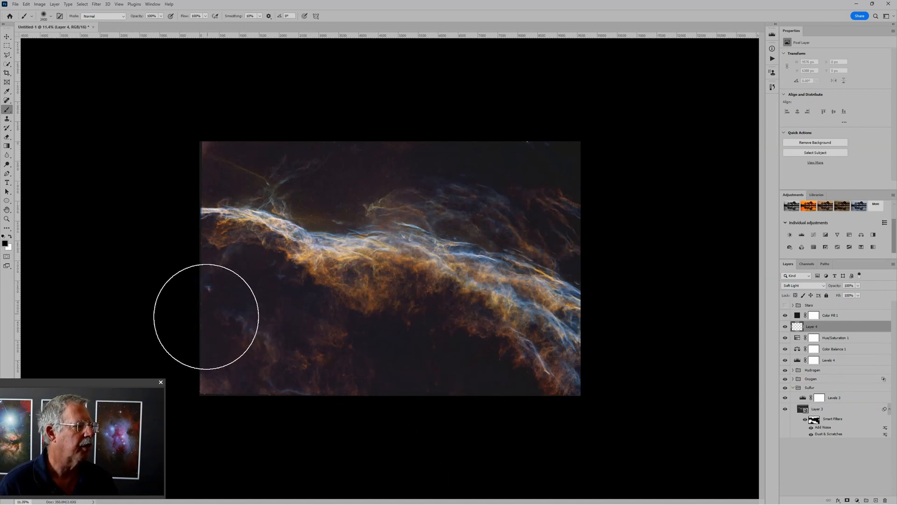
scroll(207, 322, "up", 3)
left_click_drag(205, 327, 426, 298)
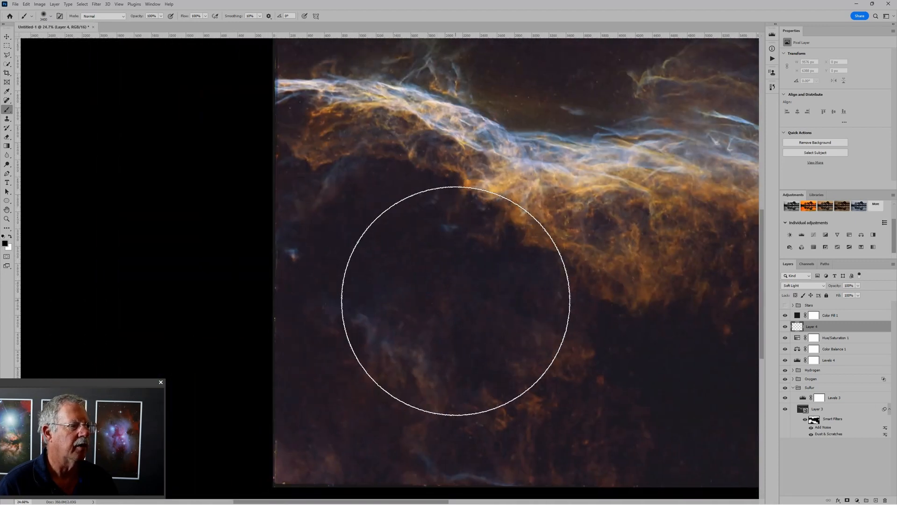
key("1")
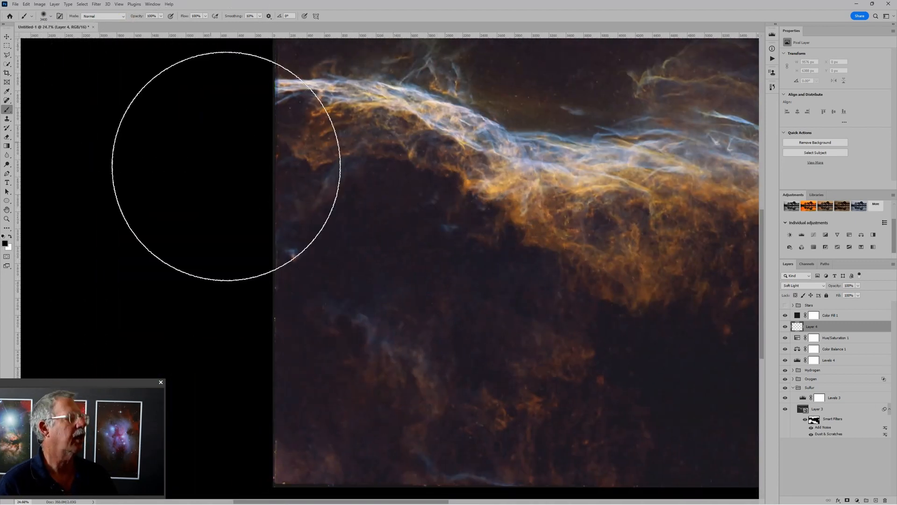
left_click(448, 288)
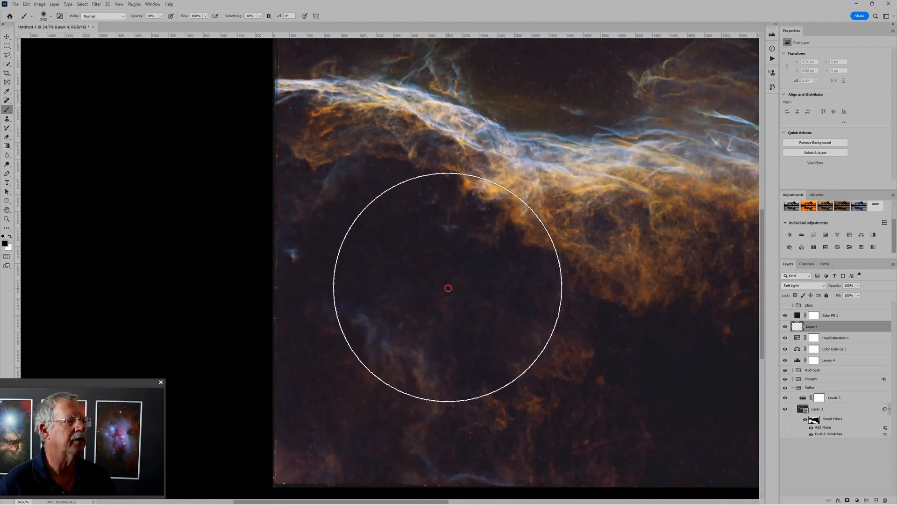
left_click(408, 269)
left_click(279, 345)
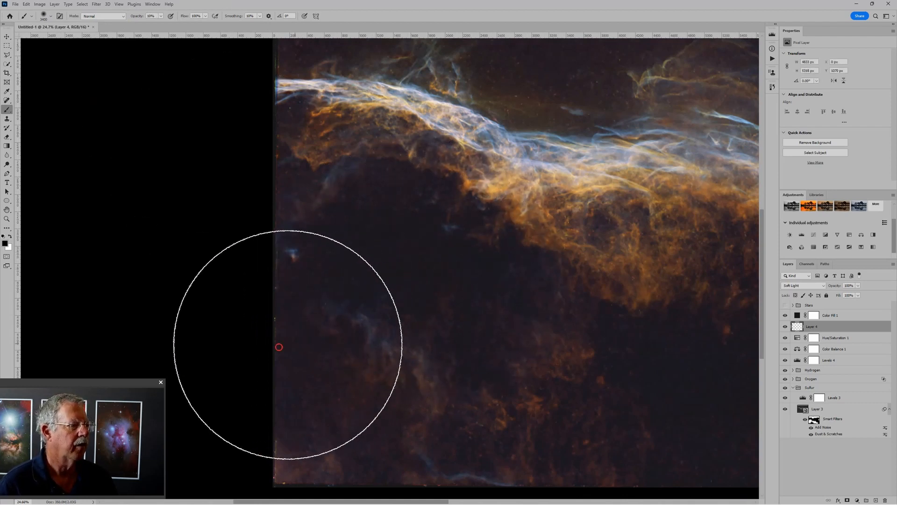
left_click(275, 351)
left_click(253, 312)
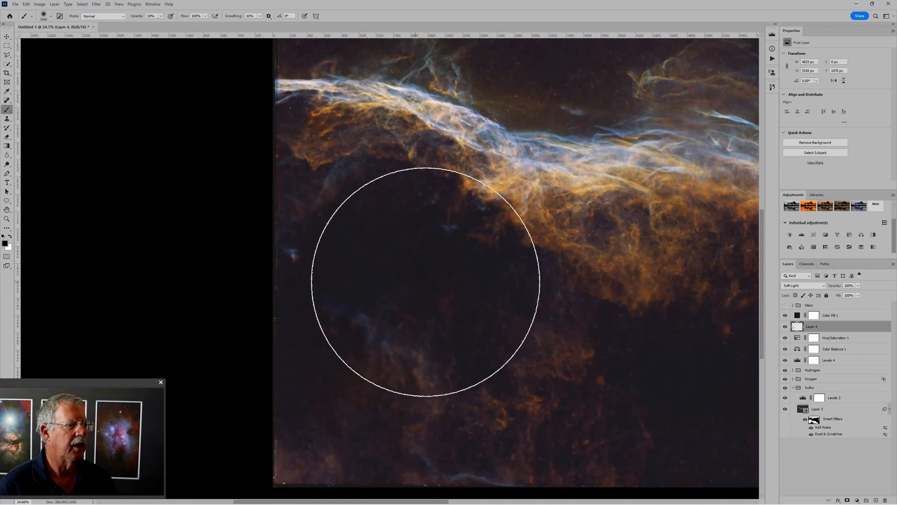
- Paint black at 10% opacity over the dark background below the nebula's middle and right parts
left_click_drag(456, 286, 365, 176)
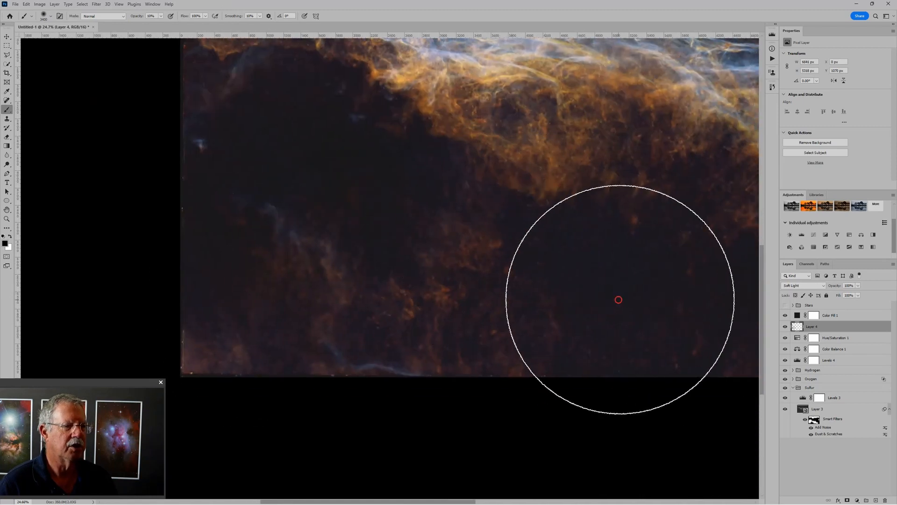
mouse_move(674, 315)
left_mouse_down()
mouse_move(444, 290)
mouse_move(493, 313)
left_mouse_up()
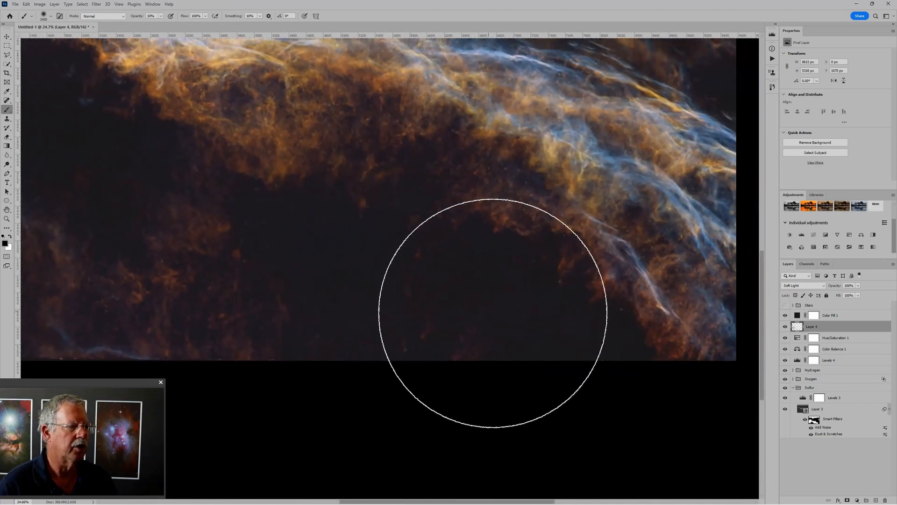
mouse_move(371, 312)
left_mouse_down()
mouse_move(337, 328)
mouse_move(460, 359)
mouse_move(500, 353)
left_mouse_up()
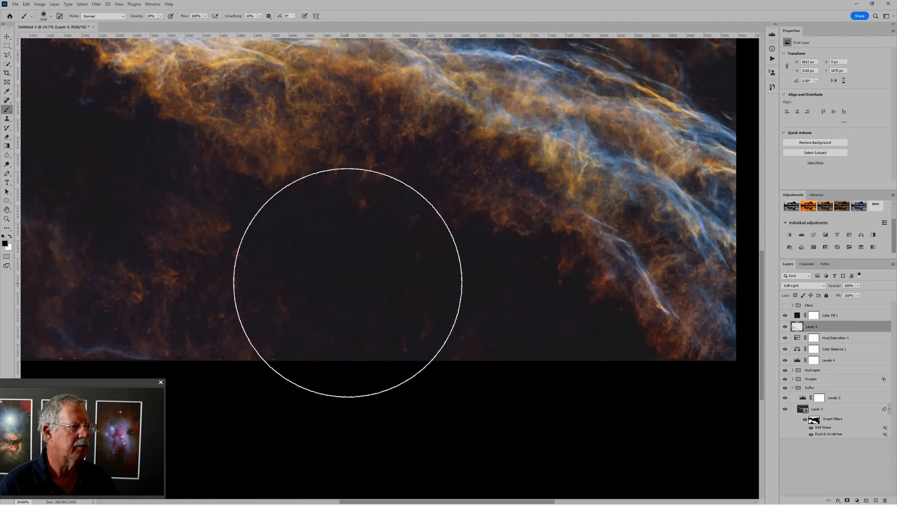
- Darken the background along the image's upper edge and across its lower edge with broad black strokes at 10% opacity
scroll(364, 261, "down", 5)
mouse_move(366, 148)
left_mouse_down()
mouse_move(351, 164)
mouse_move(389, 145)
mouse_move(390, 130)
left_mouse_up()
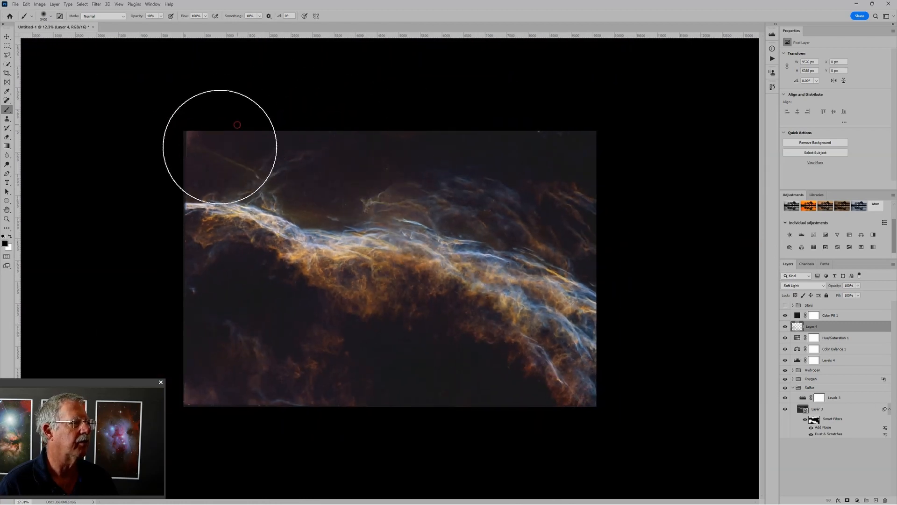
left_click_drag(182, 142, 401, 130)
left_click_drag(464, 132, 577, 132)
mouse_move(446, 377)
left_mouse_down()
mouse_move(445, 389)
mouse_move(359, 343)
mouse_move(242, 300)
mouse_move(190, 389)
left_mouse_up()
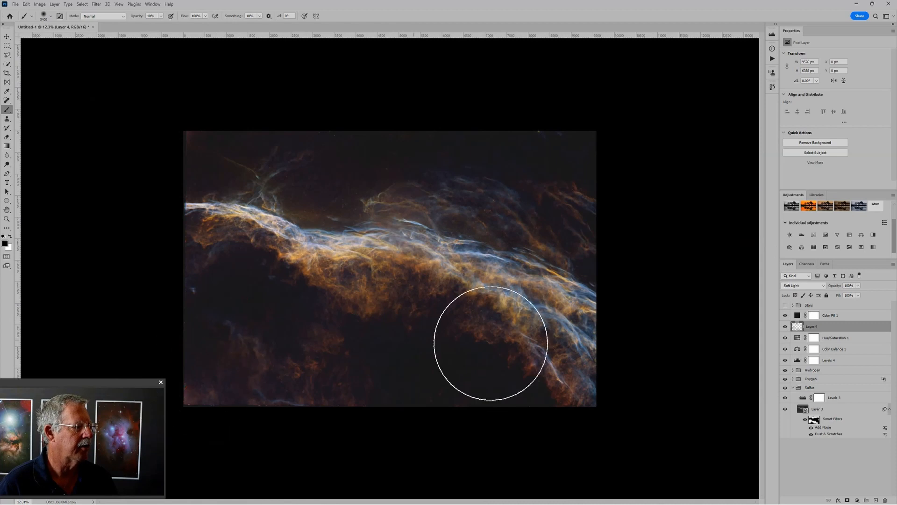
scroll(398, 439, "up", 3)
scroll(558, 345, "down", 3)
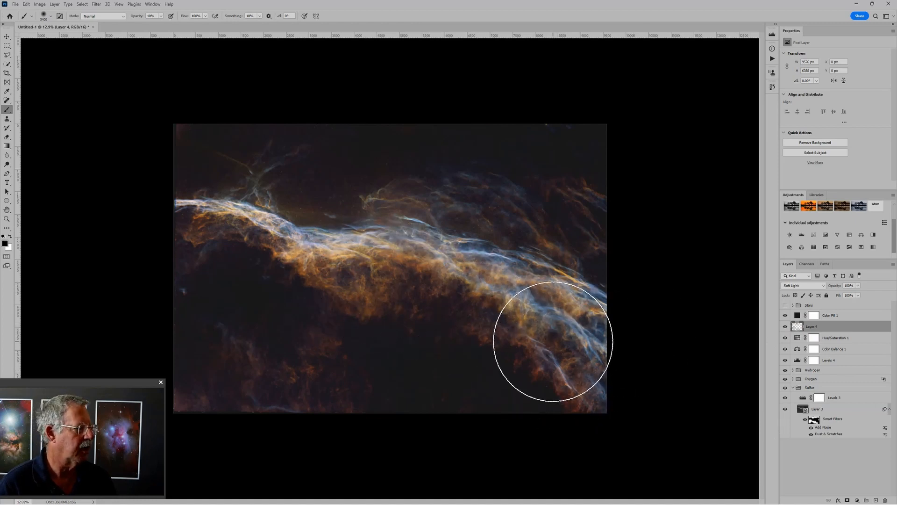
- Brighten the nebula's bright ridge and orange filaments with white strokes at 10% opacity, reducing the brush to 500 px
key("bracketleft")
key("bracketleft")
key("bracketleft")
key("bracketleft")
key("bracketleft")
key("bracketleft")
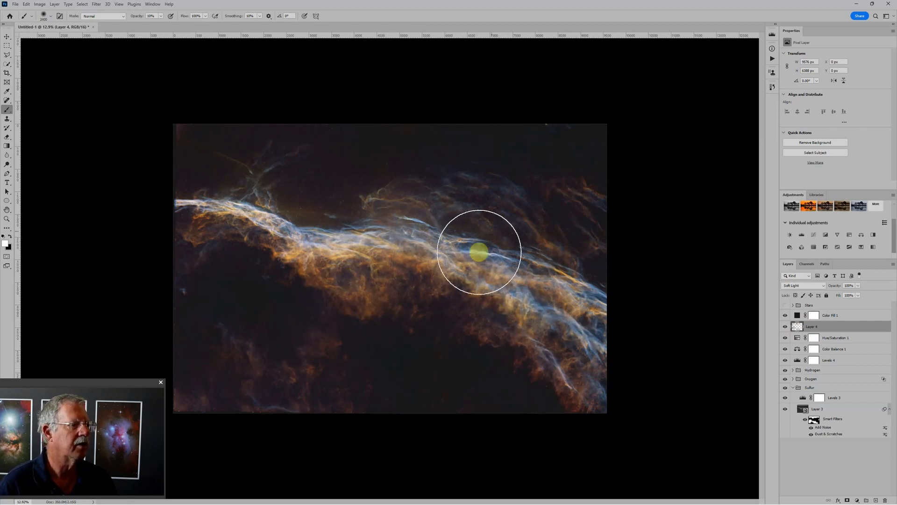
mouse_move(419, 205)
left_mouse_down()
mouse_move(411, 236)
mouse_move(383, 247)
left_mouse_up()
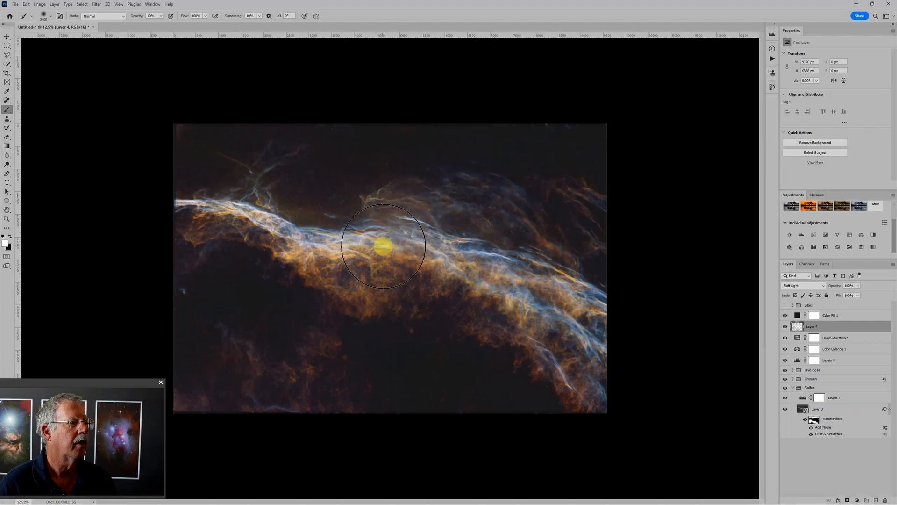
key("bracketleft")
key("bracketleft")
key("bracketleft")
key("bracketleft")
key("bracketleft")
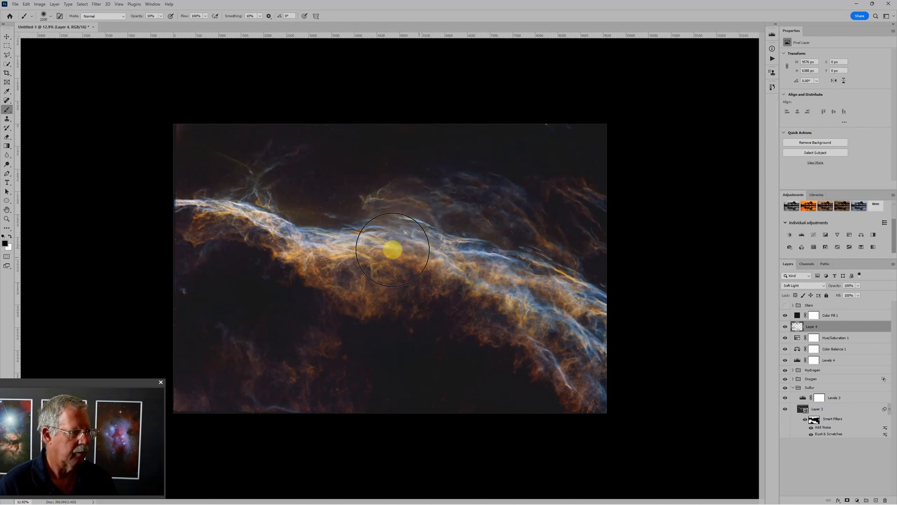
key("bracketleft")
key("bracketleft")
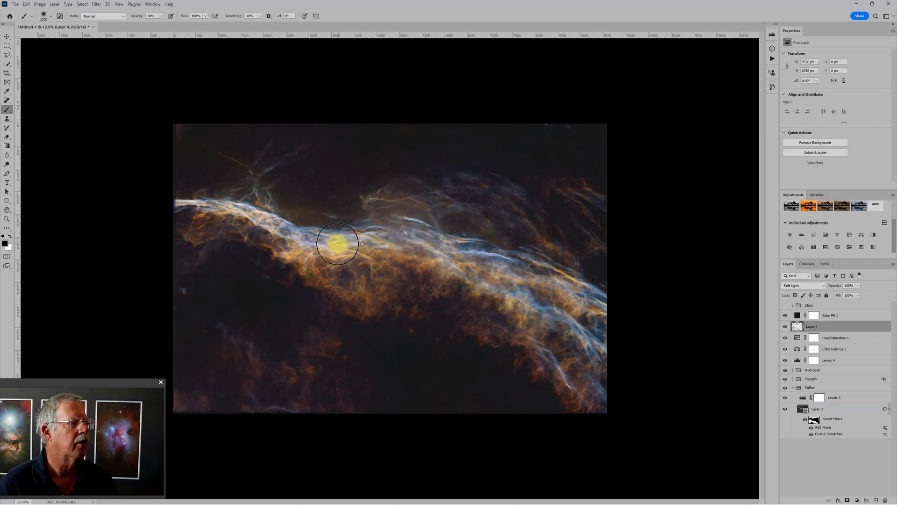
key("bracketleft")
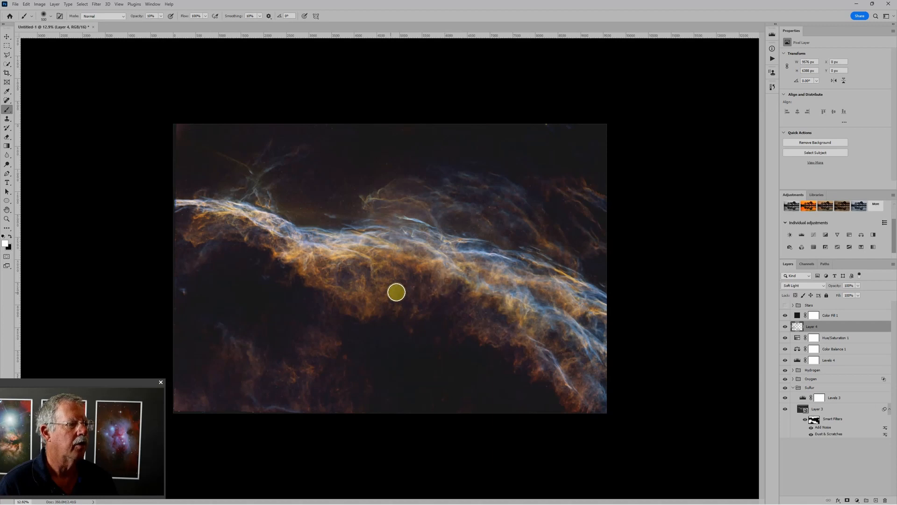
left_click_drag(396, 292, 346, 276)
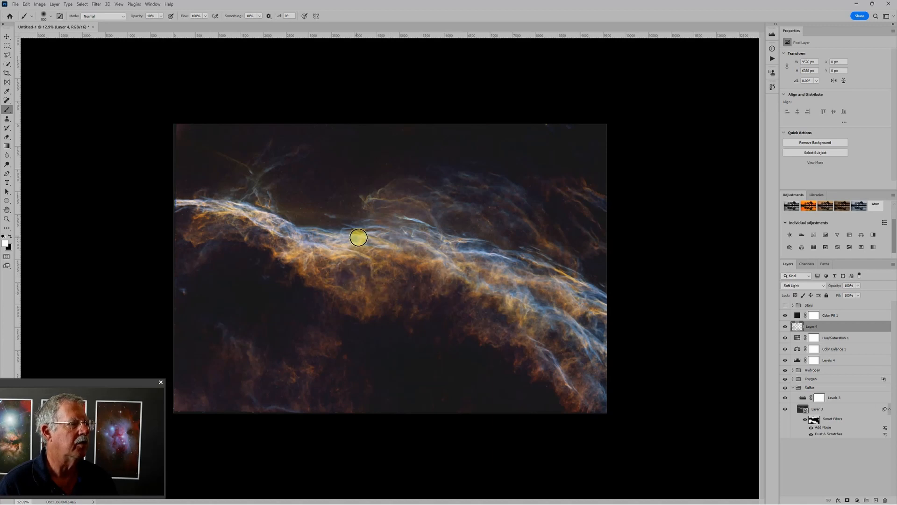
- Switch the brush back to black and darken the background just above the middle of the nebula's ridge
key("x")
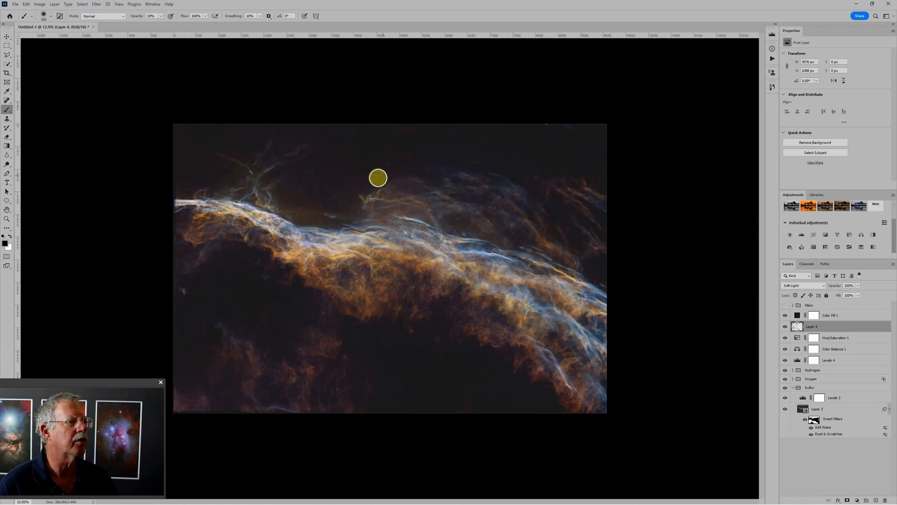
left_click(355, 189)
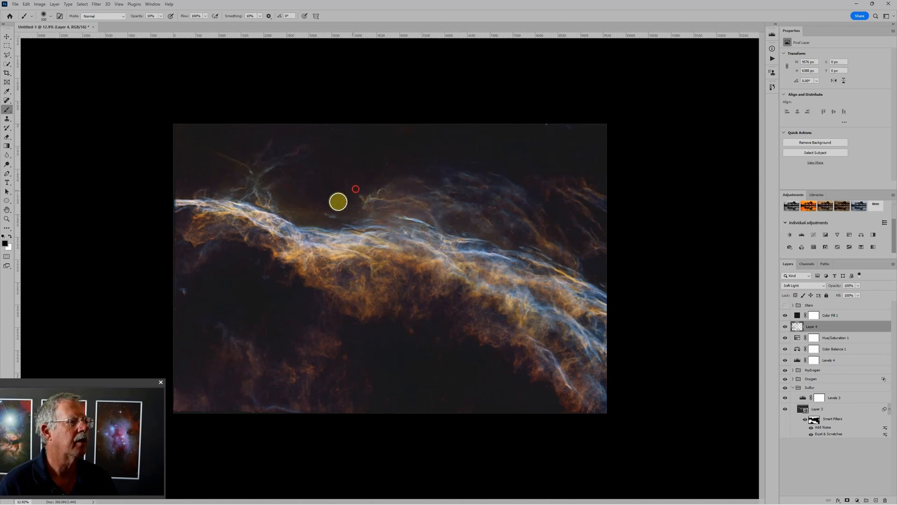
- Raise the saturation of the Hue/Saturation adjustment to +19
scroll(587, 348, "down", 2)
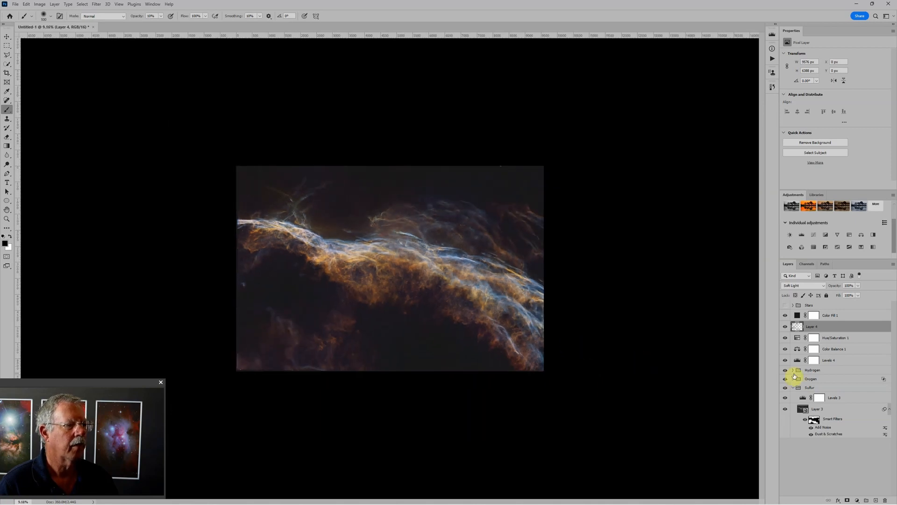
left_click(796, 339)
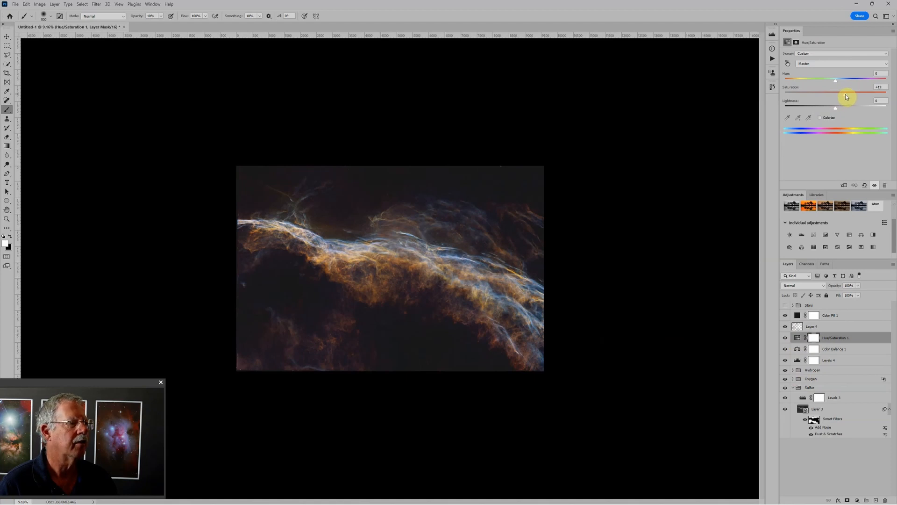
scroll(434, 307, "up", 5)
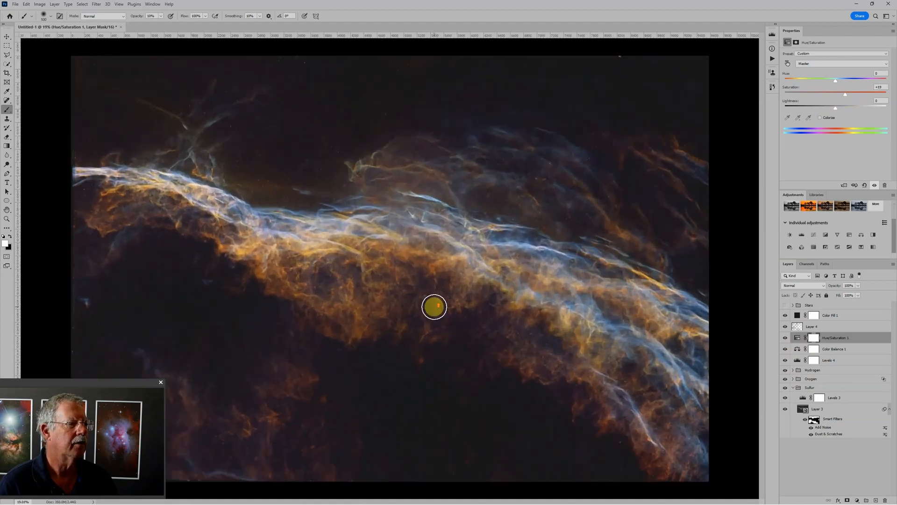
- Select the Stars group and make it visible over the nebula composite
left_click(831, 307)
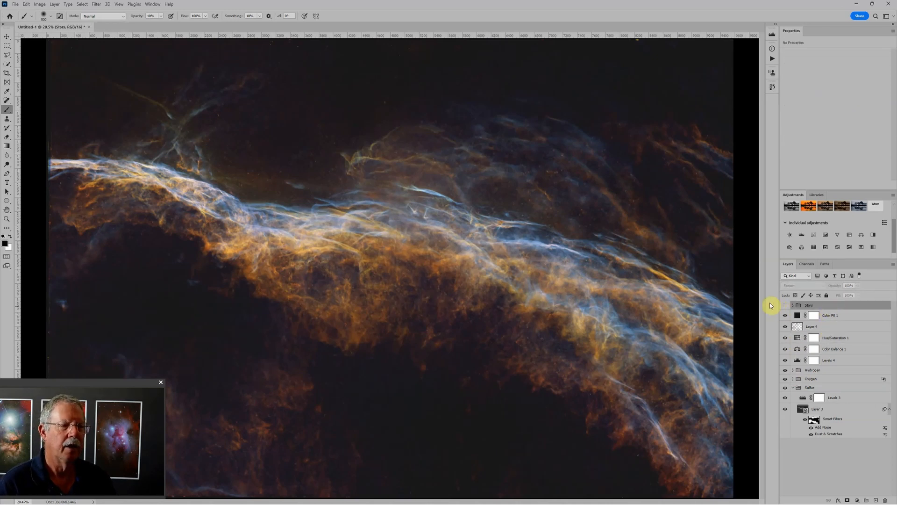
left_click(785, 307)
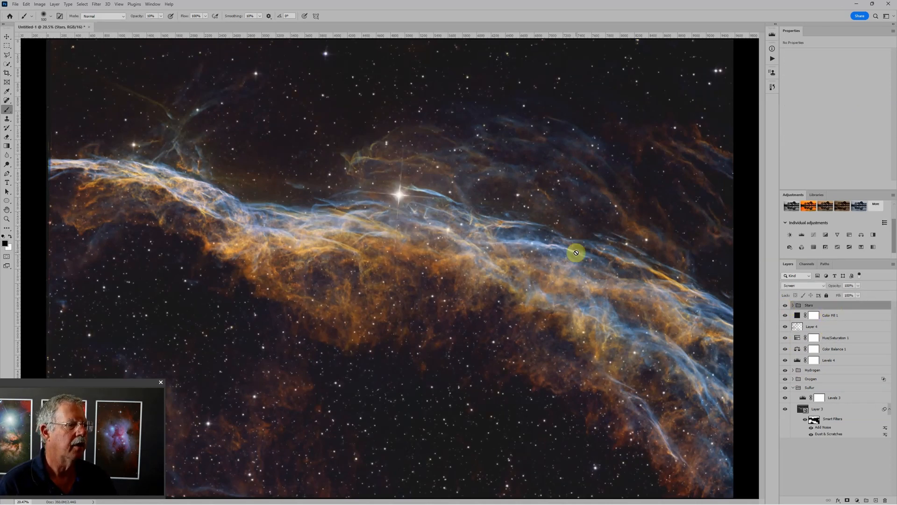
scroll(517, 246, "down", 3)
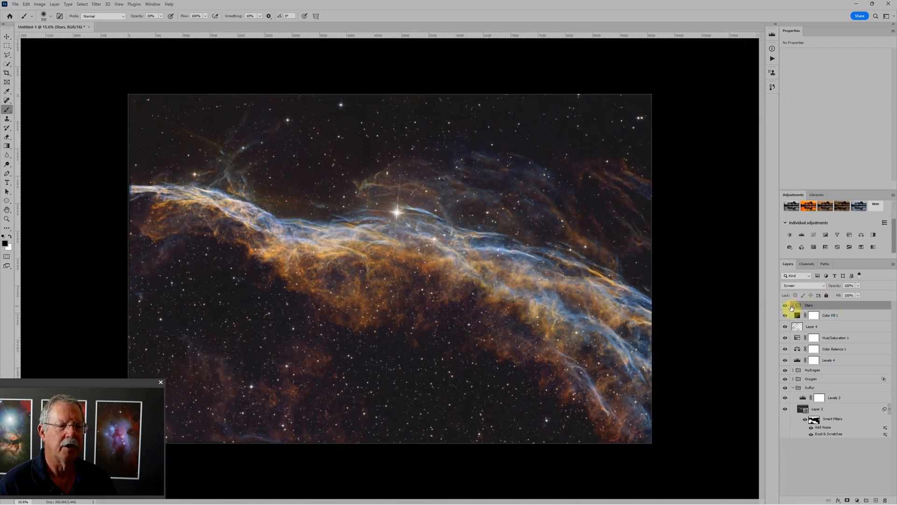
- Expand the Stars group and set the opacity of the Fluffy Stars layer to 20%
left_click(793, 305)
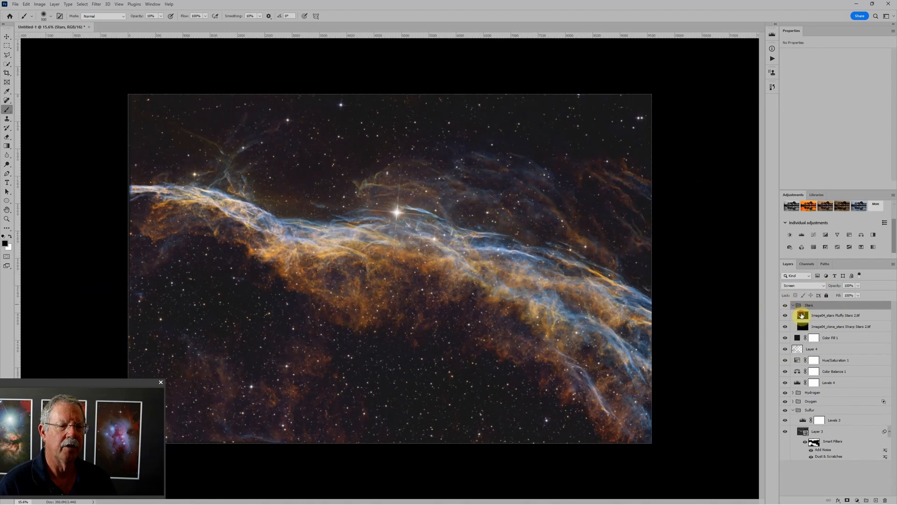
left_click(819, 315)
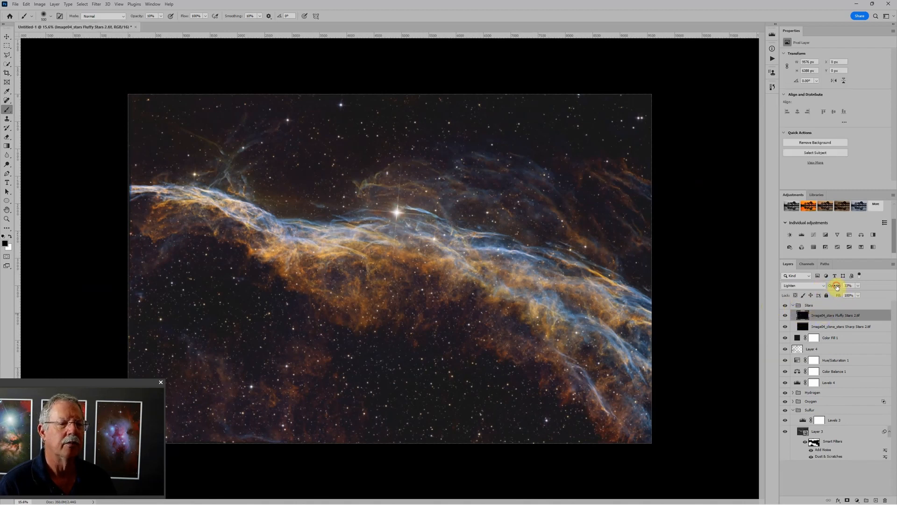
mouse_move(836, 286)
left_mouse_down()
mouse_move(800, 285)
mouse_move(850, 275)
left_mouse_up()
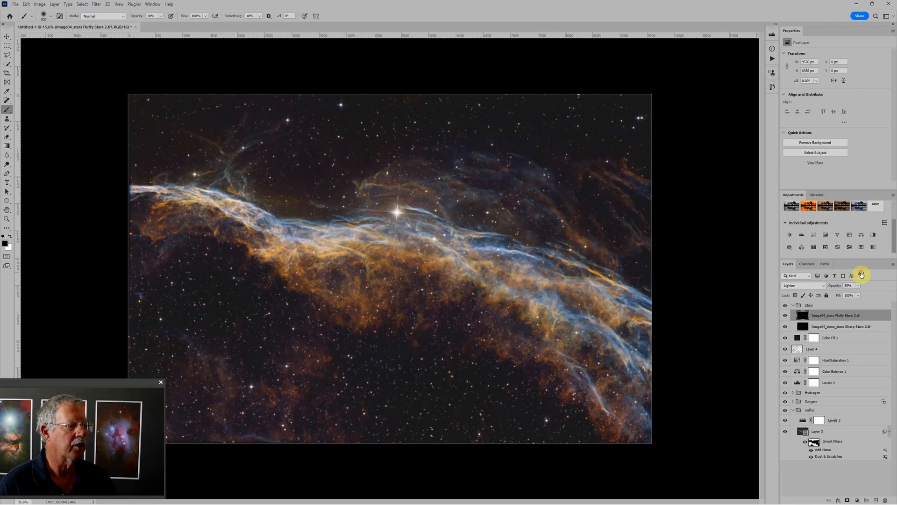
- Add a Levels adjustment directly above the Sharp Stars layer and lower its midtone value to 0.55
left_click(823, 326)
scroll(593, 304, "up", 3)
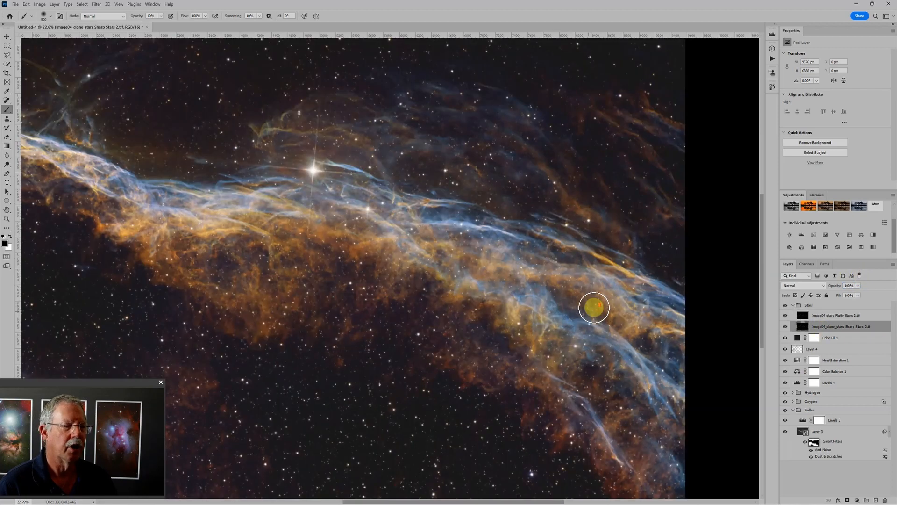
scroll(344, 341, "up", 1)
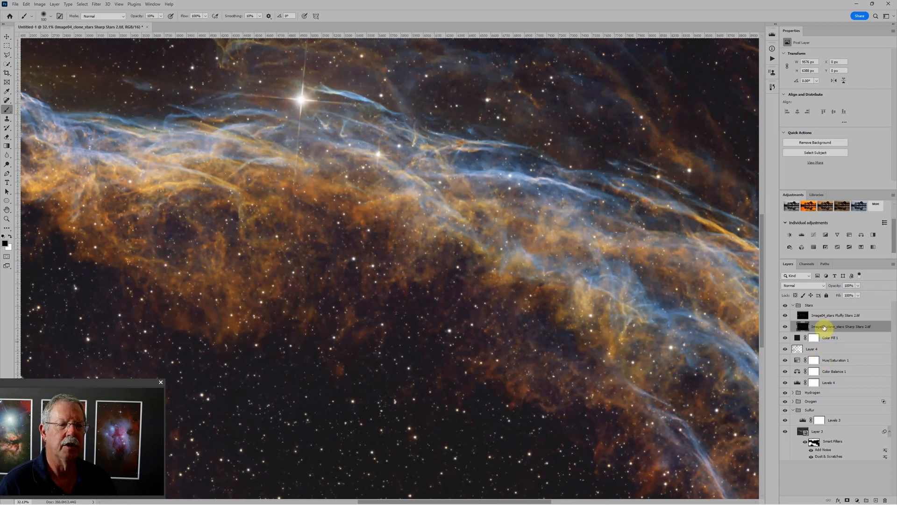
left_click(802, 236)
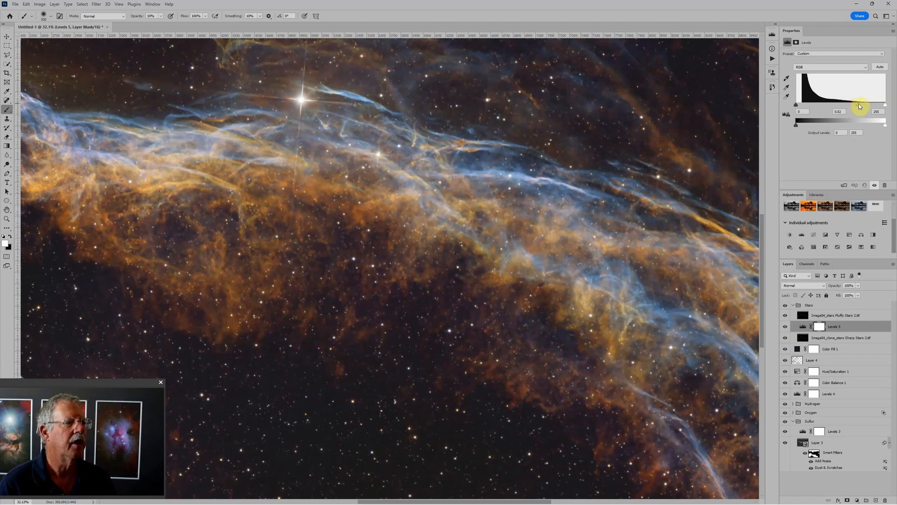
scroll(546, 325, "down", 3)
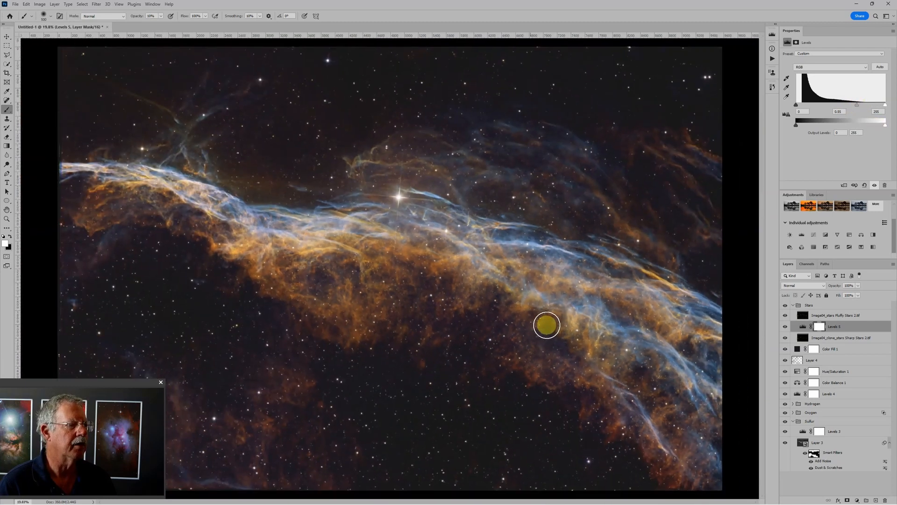
scroll(475, 352, "down", 1)
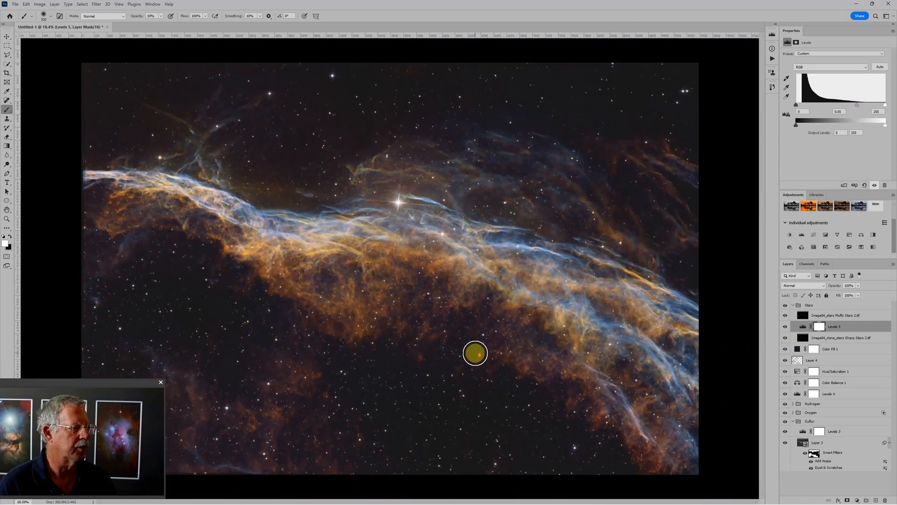
- Add a Hue/Saturation adjustment above the Fluffy Stars layer and raise its saturation to +60
left_click(842, 315)
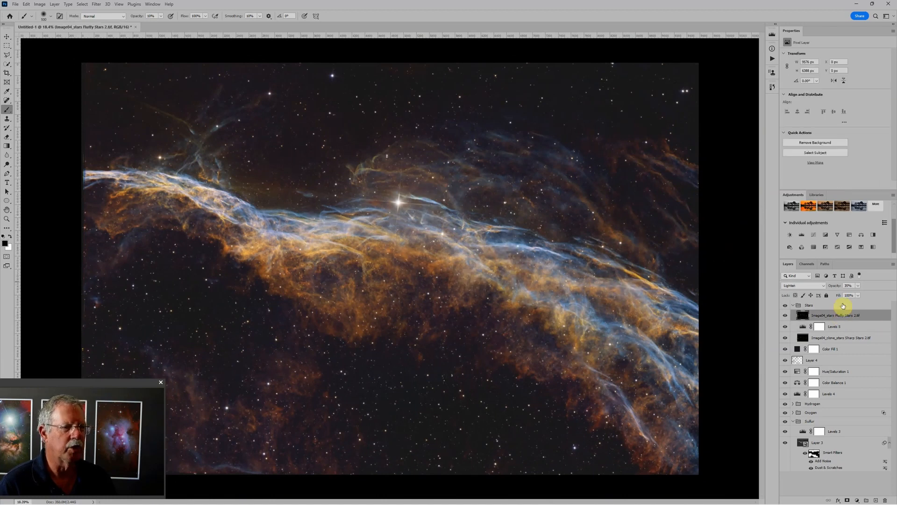
left_click(850, 235)
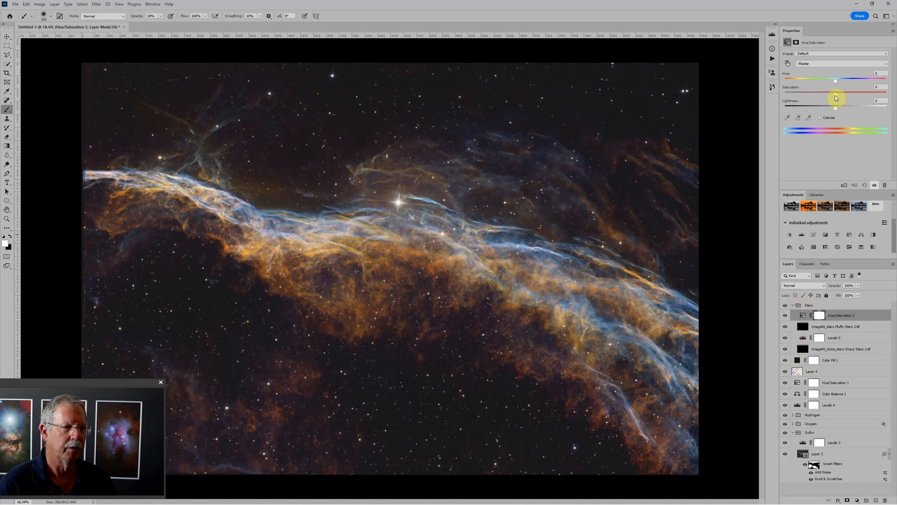
mouse_move(847, 95)
left_mouse_down()
mouse_move(857, 92)
mouse_move(841, 91)
mouse_move(862, 92)
left_mouse_up()
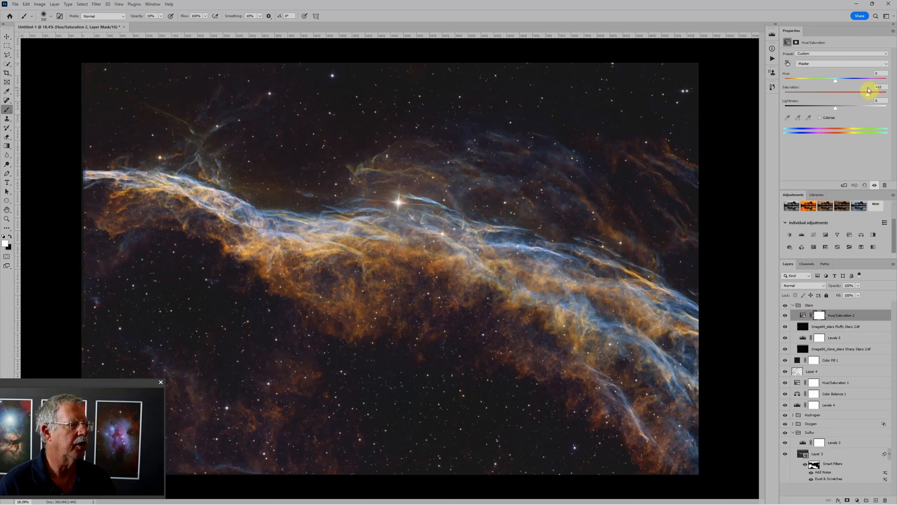
scroll(568, 232, "down", 3)
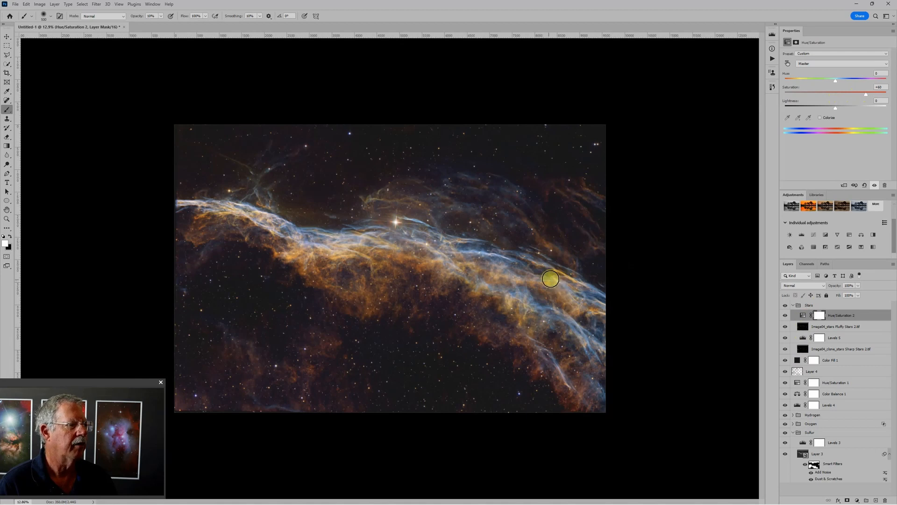
scroll(550, 279, "up", 1)
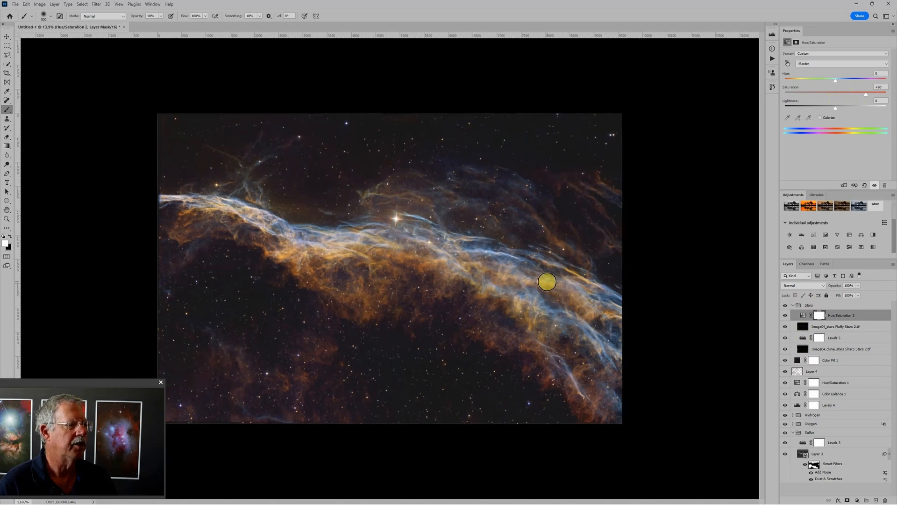
- Adjust the midtones in Color Balance 1, setting Cyan–Red to -11 and Yellow–Blue to -3
left_click(799, 396)
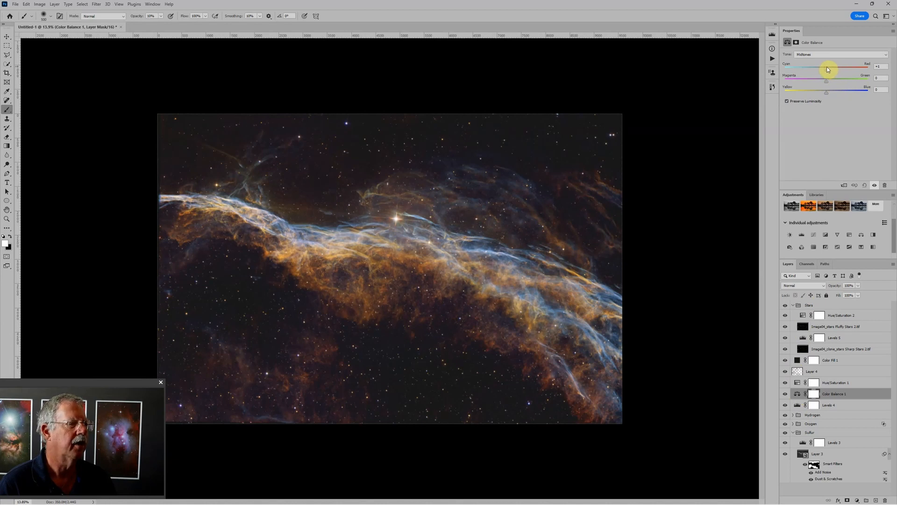
left_click_drag(826, 67, 822, 66)
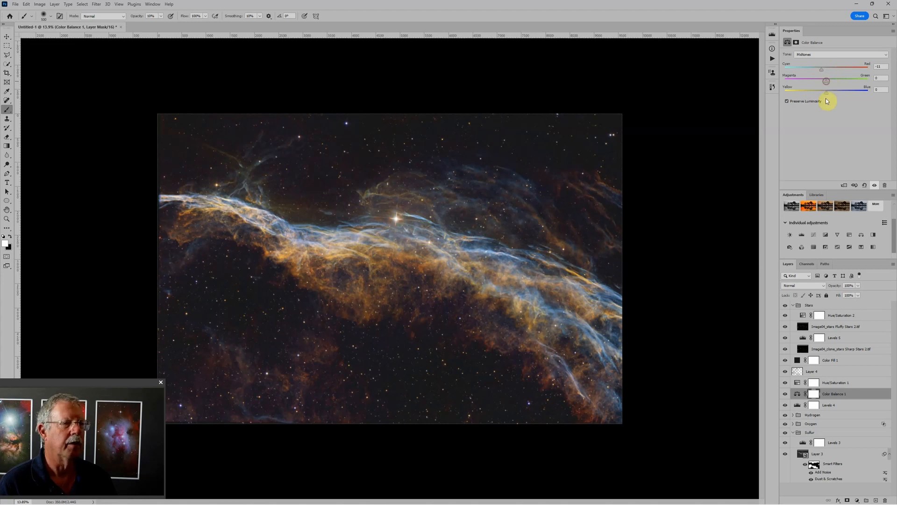
left_click_drag(826, 93, 828, 92)
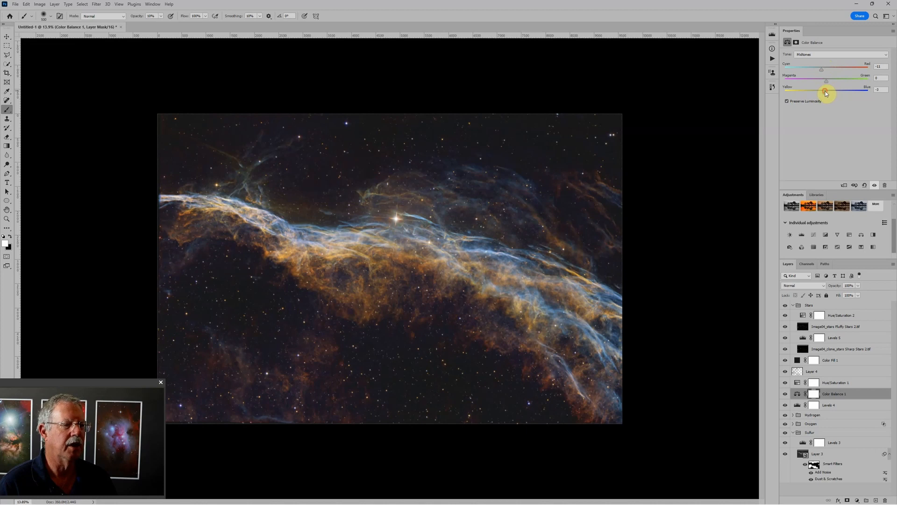
left_click(792, 434)
scroll(467, 341, "up", 2)
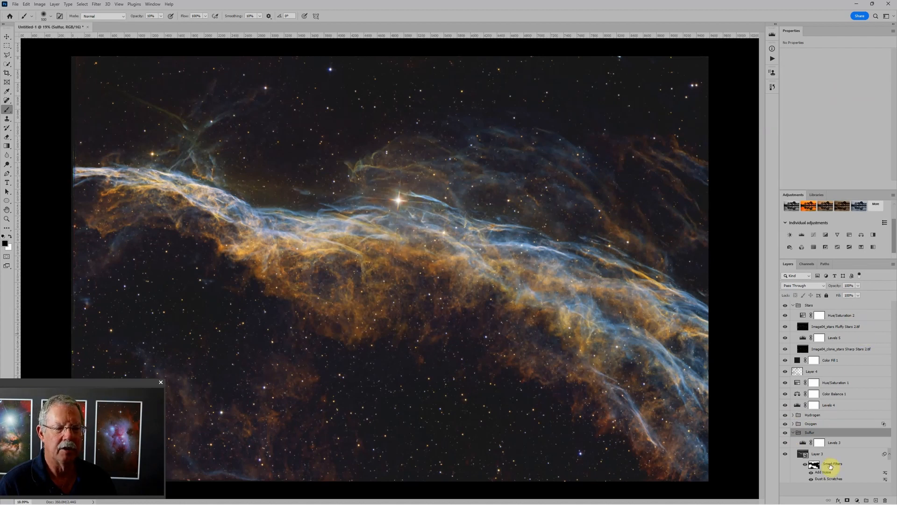
scroll(397, 366, "down", 1)
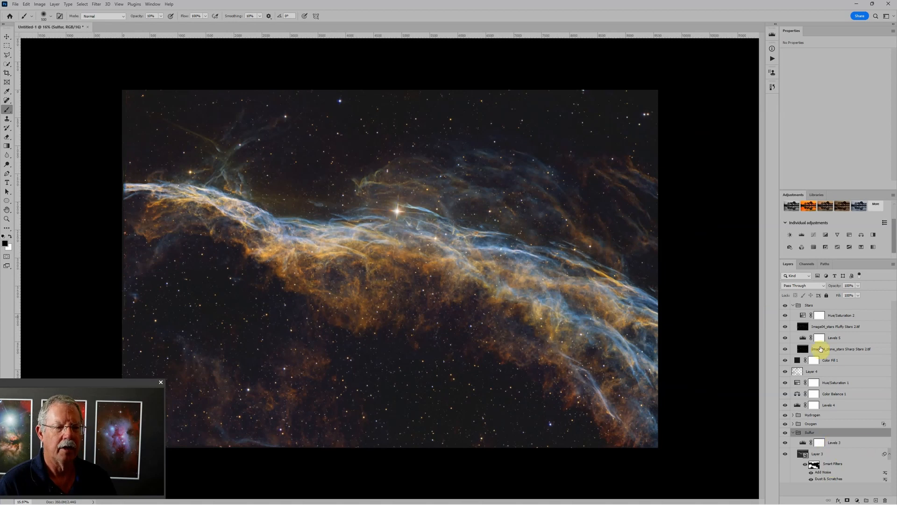
- In Hue/Saturation 1, shift the Reds' hue slightly negative and set their saturation to +24 and lightness to +17
left_click(800, 381)
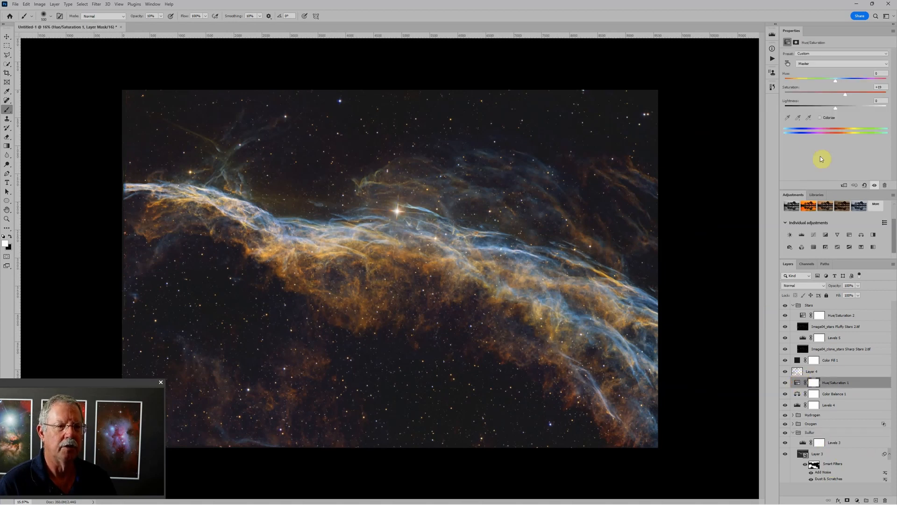
left_click(818, 69)
left_click(815, 71)
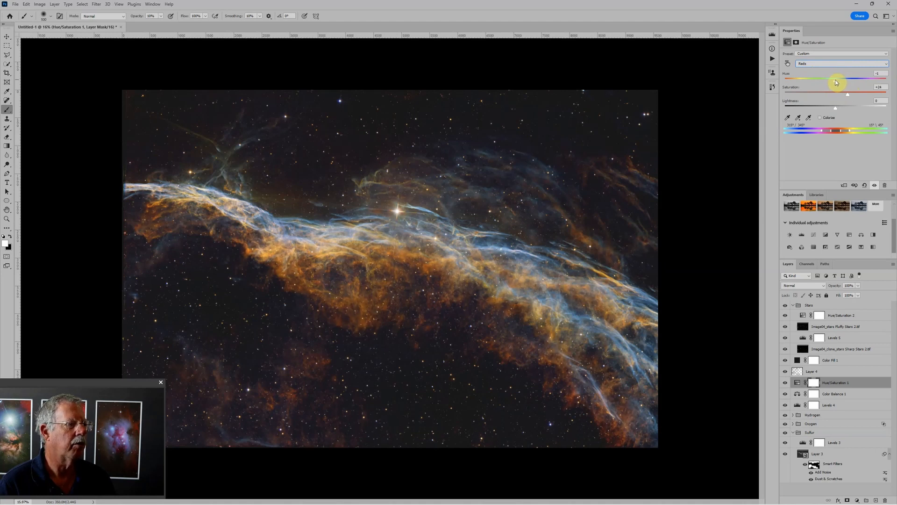
left_click_drag(836, 80, 835, 79)
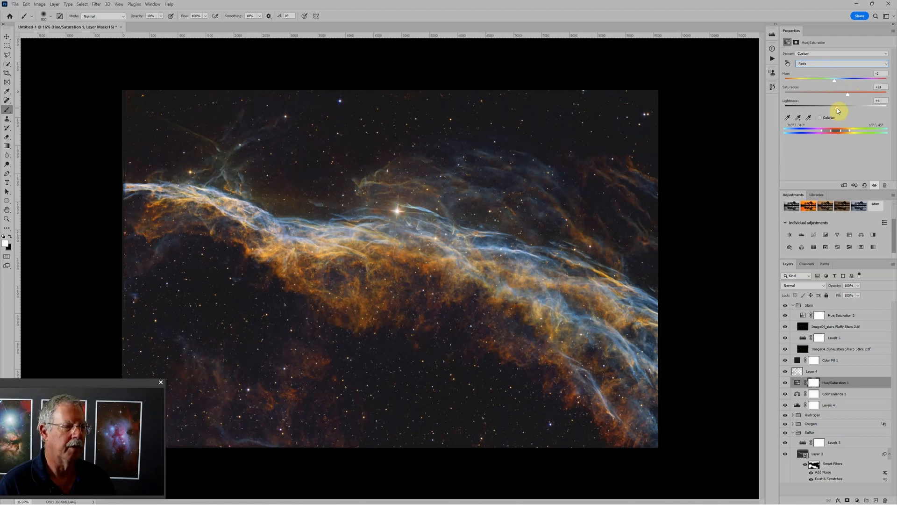
left_click_drag(837, 108, 841, 108)
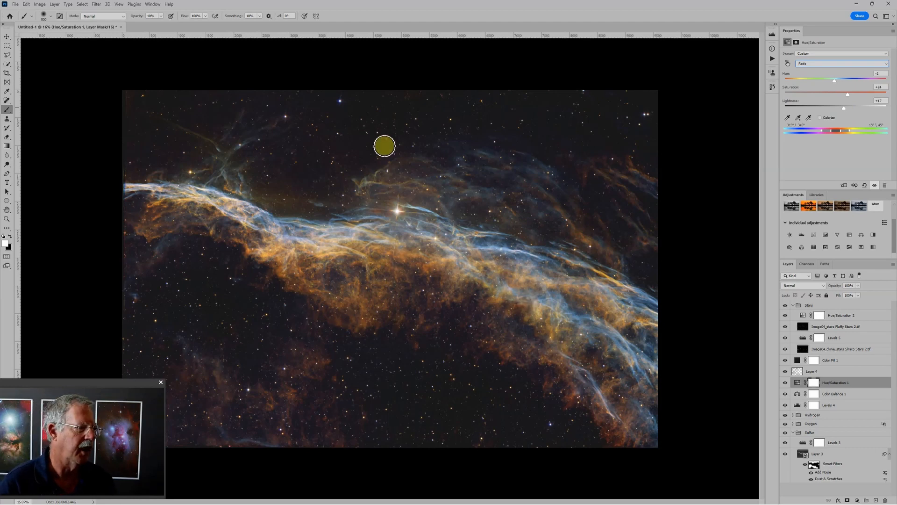
- Start saving the document under a new name, choosing the 2023 Photos folder and Large Document Format (PSB)
left_click(18, 6)
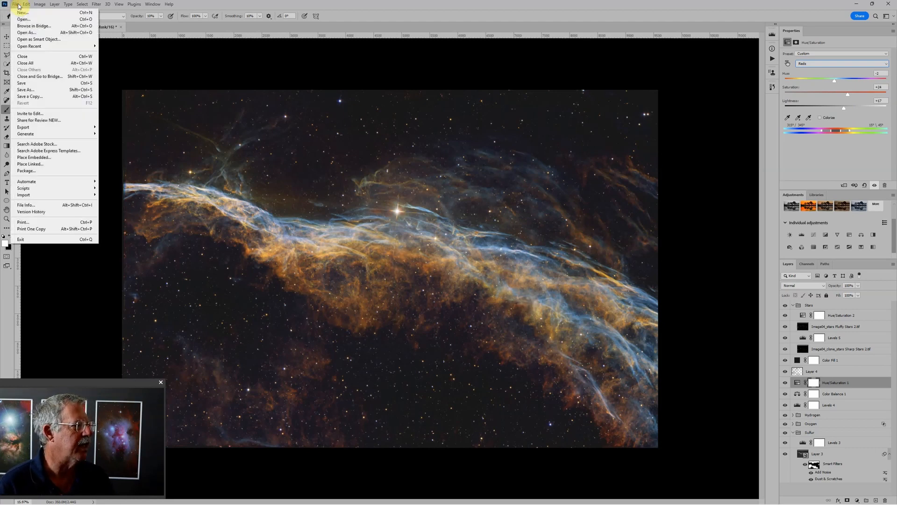
left_click(28, 90)
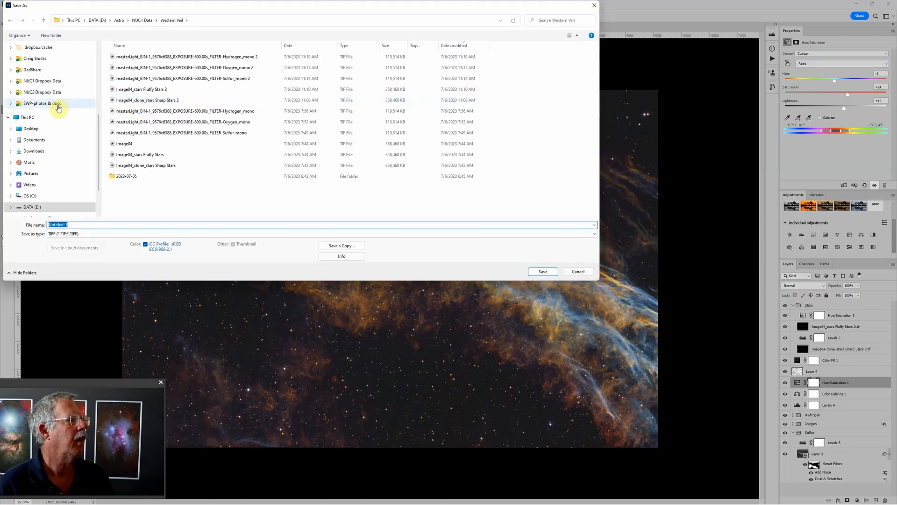
scroll(59, 108, "up", 1)
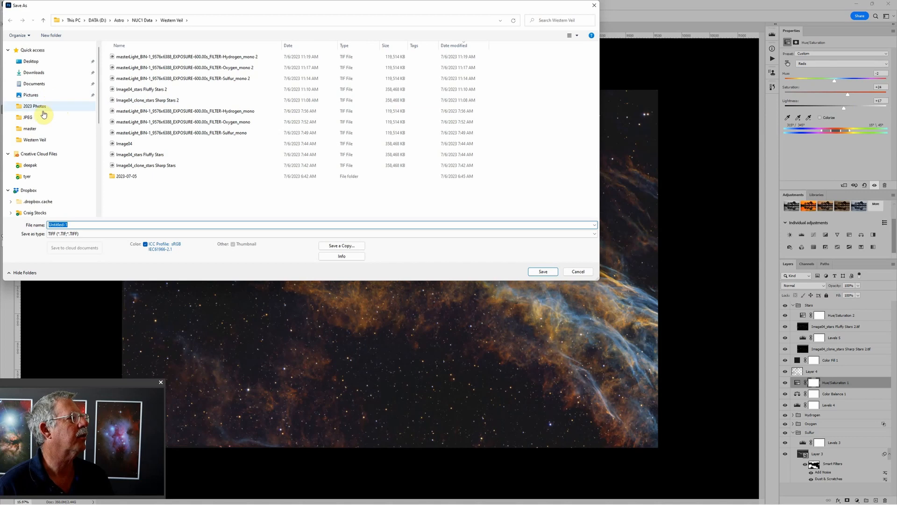
left_click(45, 107)
left_click(105, 234)
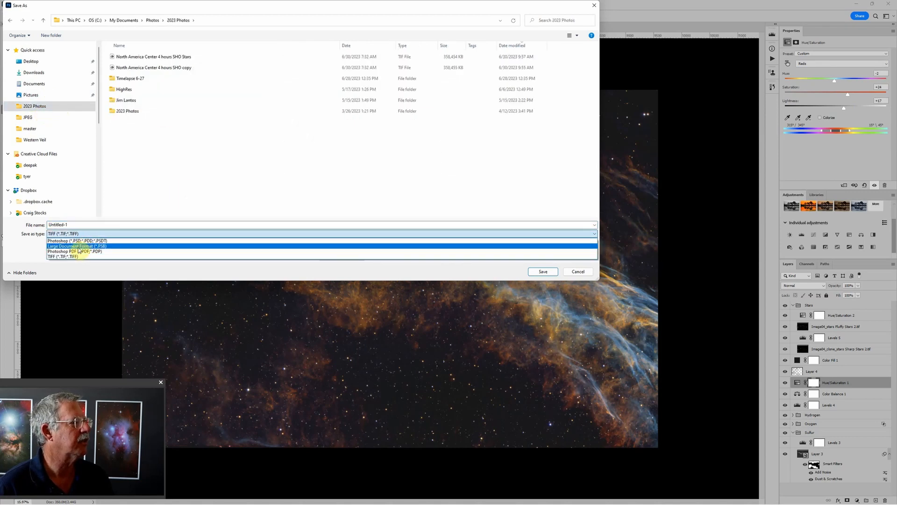
left_click(79, 247)
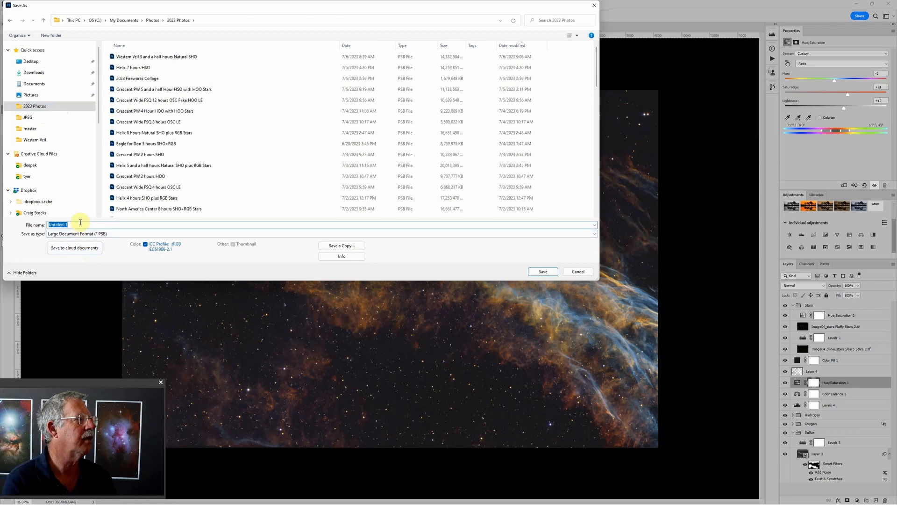
- Name the file "Western Veil 3 and half hours SHO Video" and save it
type("Western Veil")
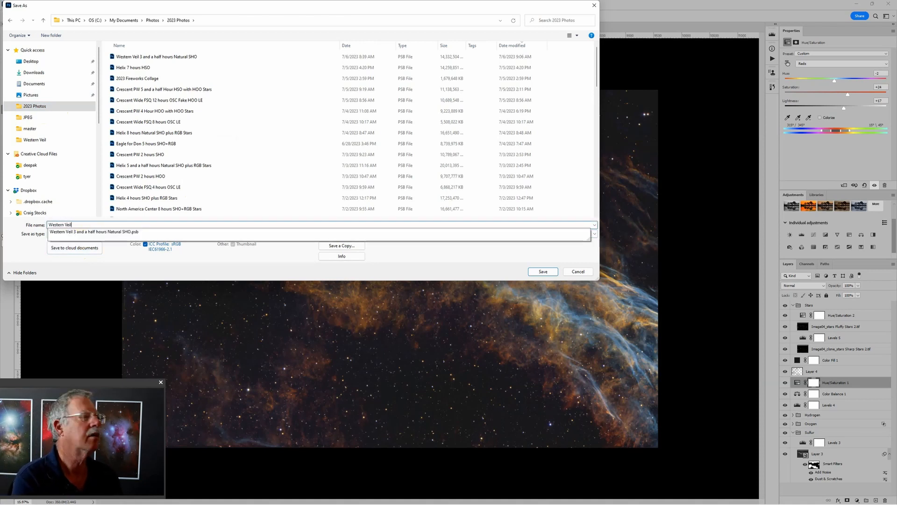
type(" 3 an")
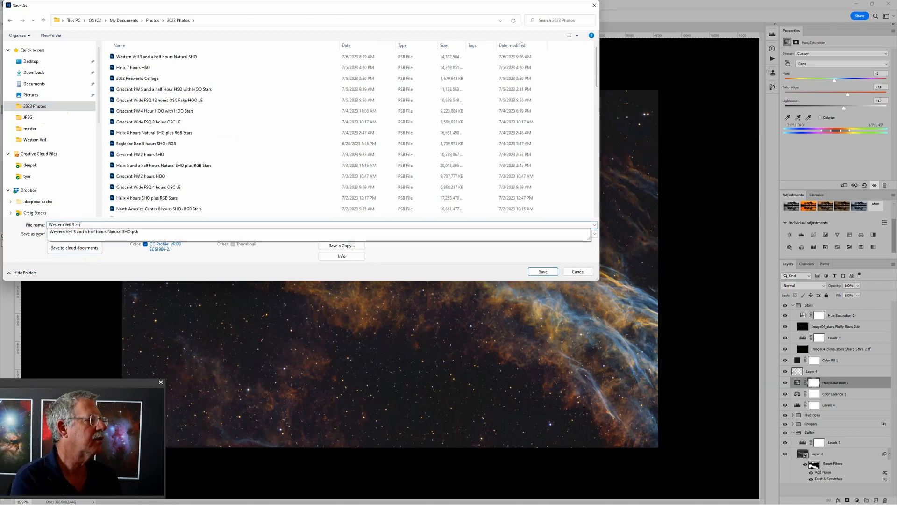
type("d half hours")
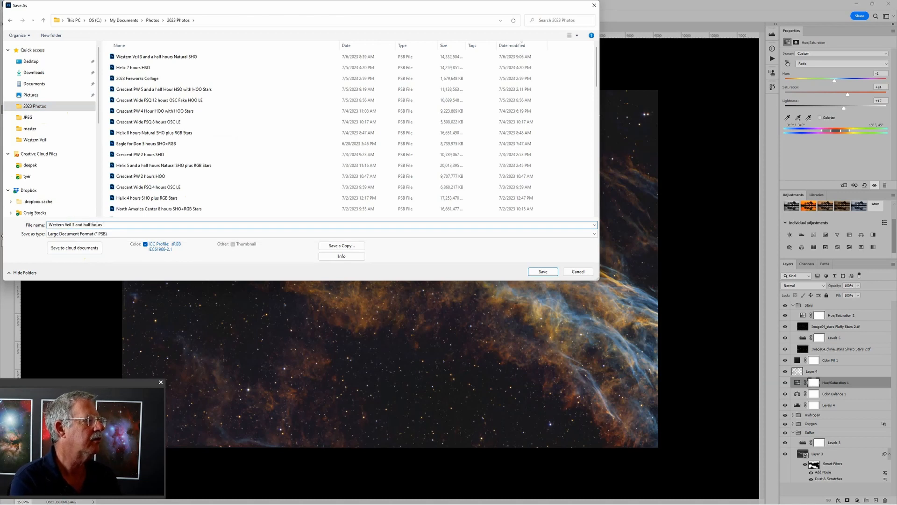
type(" SHO Video")
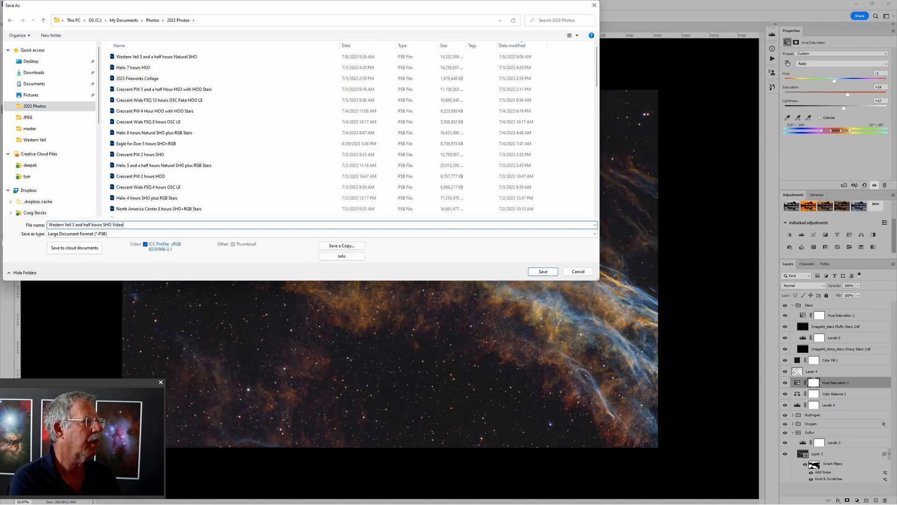
key("Return")
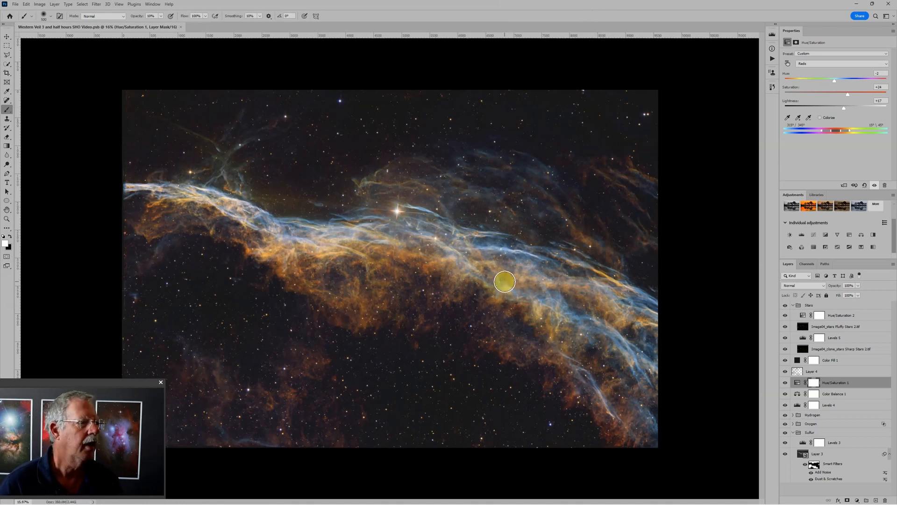
scroll(492, 299, "down", 1)
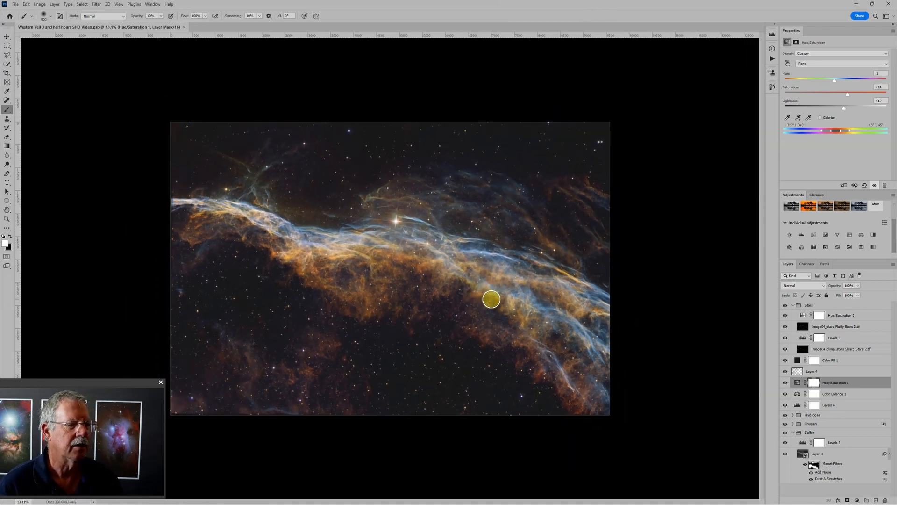